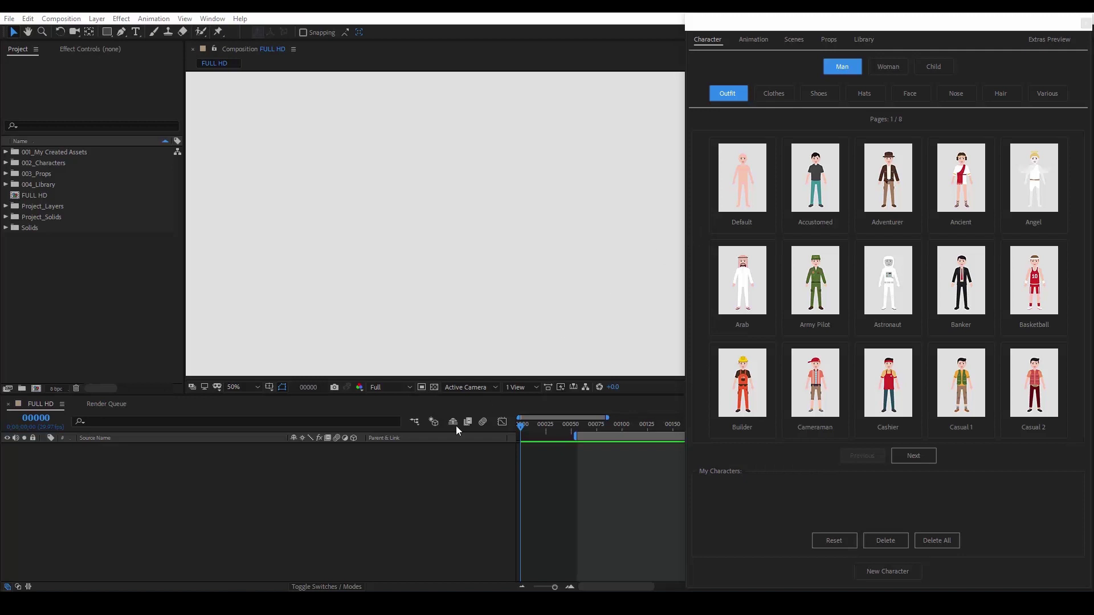
Add the Adventurer man outfit to the FULL HD composition as M_Adventurer_1
click(443, 489)
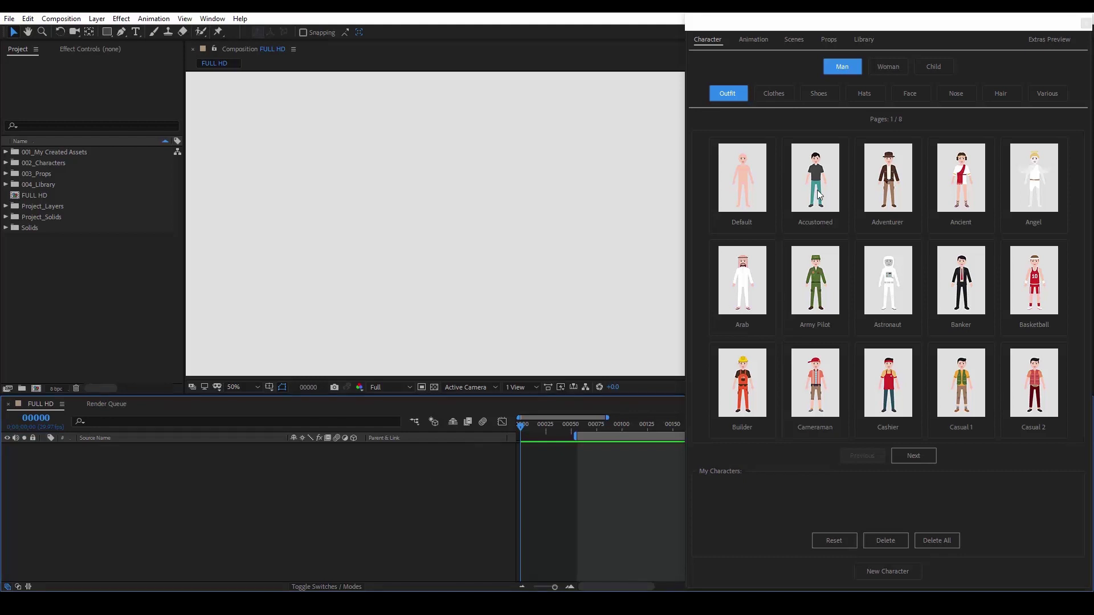
click(890, 196)
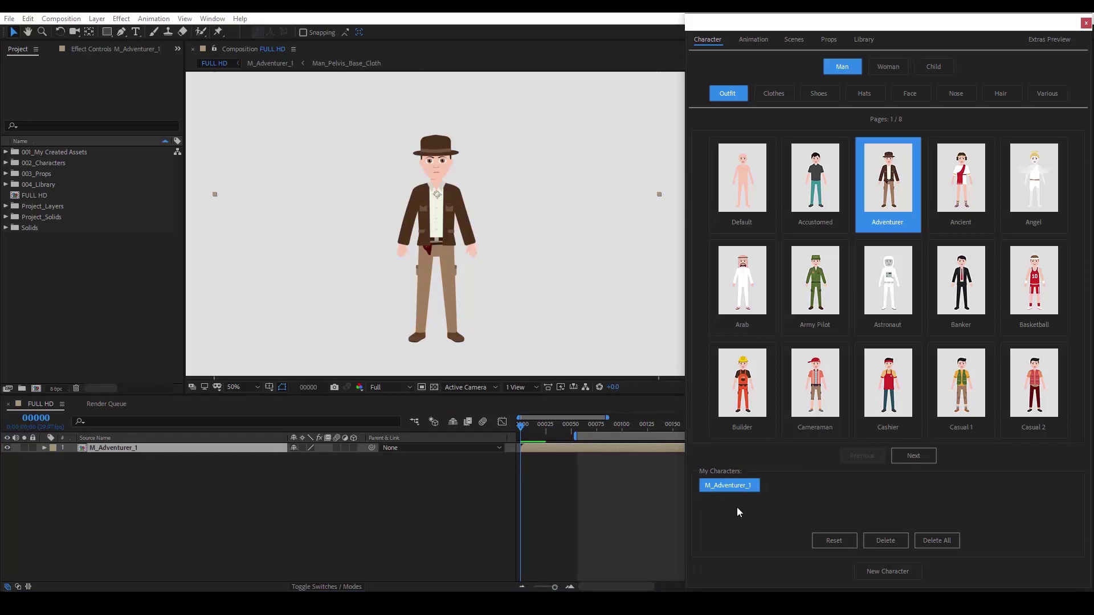
Expand 001_My Created Assets and select 001_My Created Characters to show the M_Adventurer_1 comps
click(110, 152)
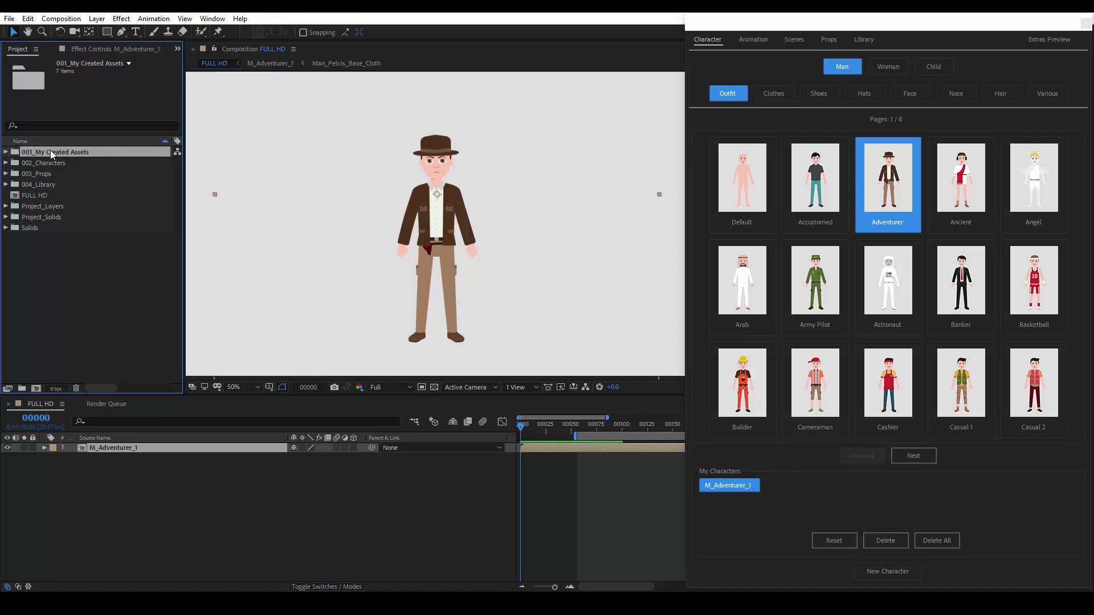
click(5, 152)
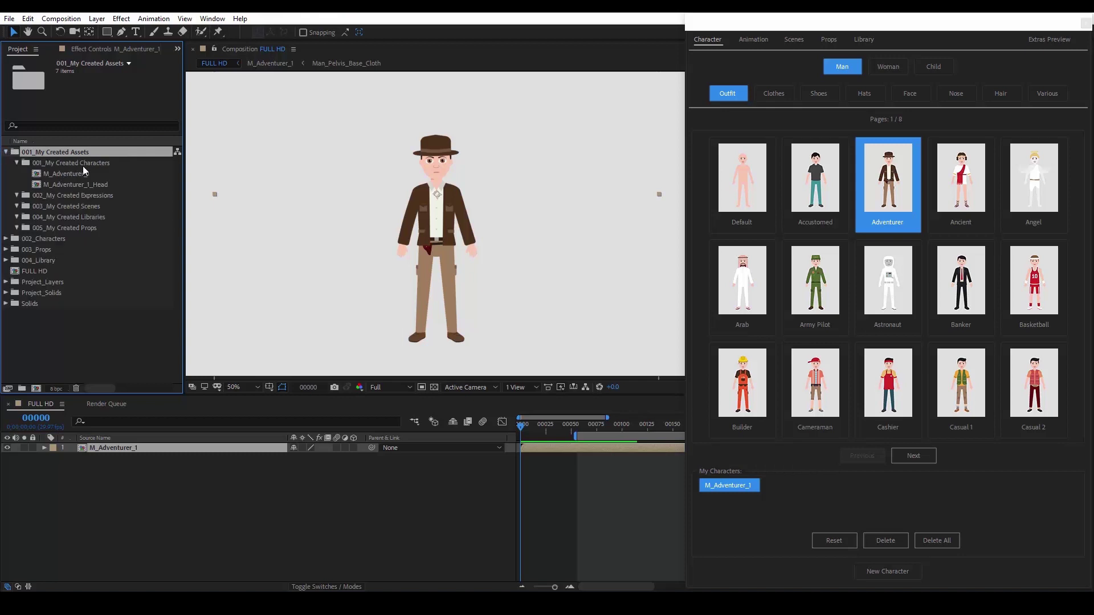
click(126, 163)
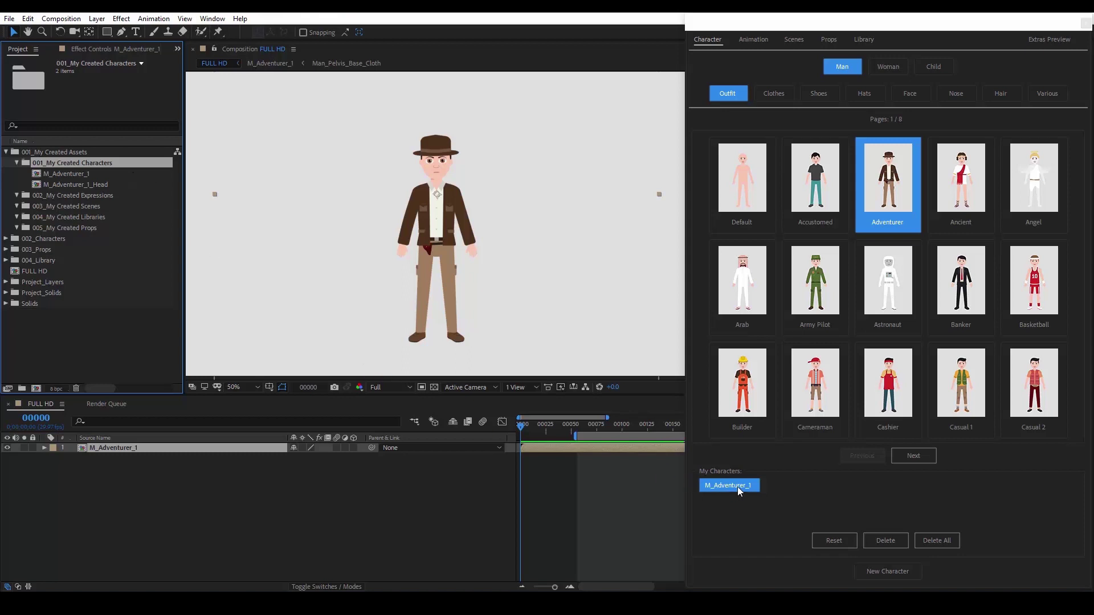
Deselect the M_Adventurer_1 layer
click(511, 509)
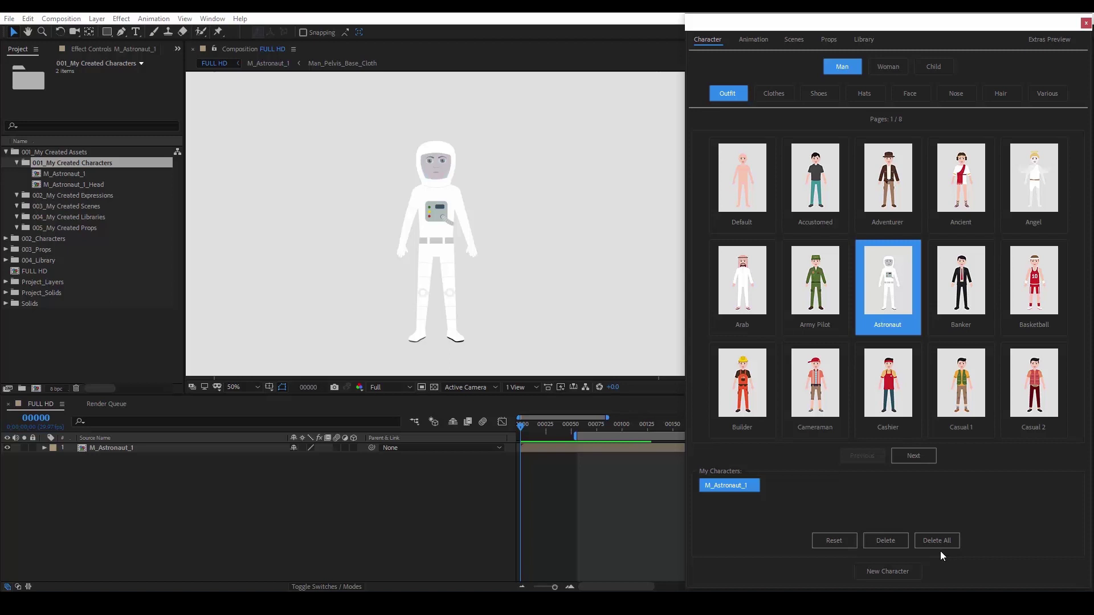
Add the Banker character in a new slot and move him right of the astronaut
click(886, 572)
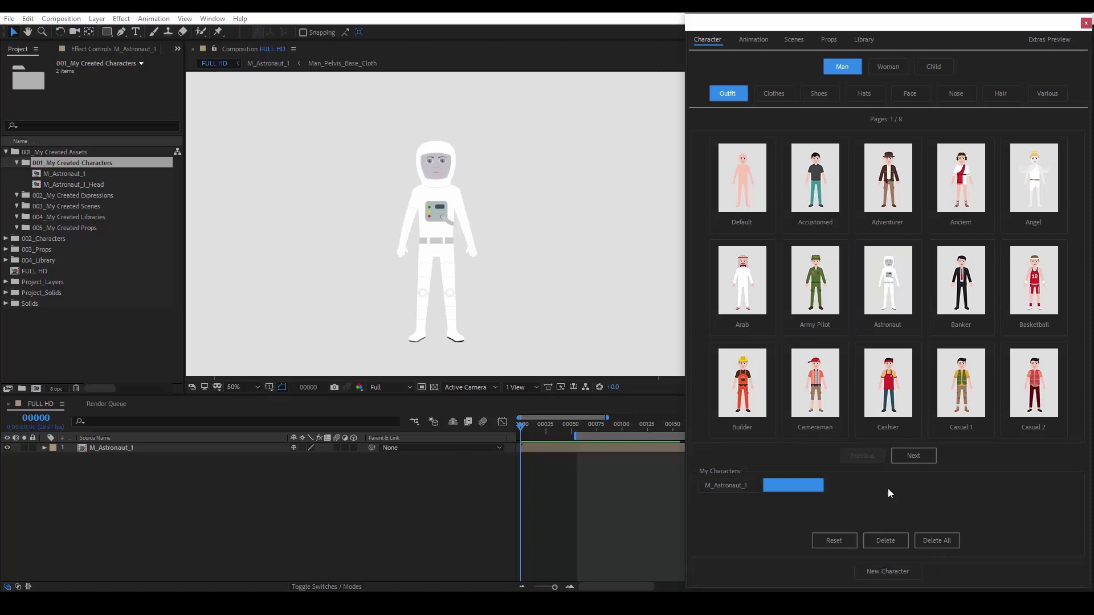
click(955, 274)
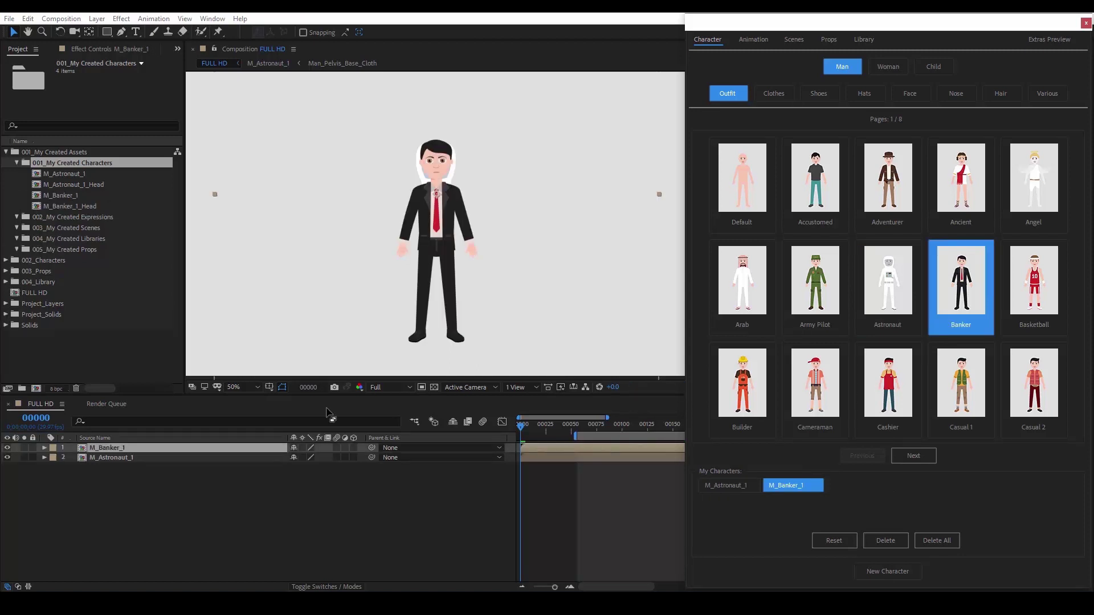
click(239, 447)
drag(428, 212, 545, 218)
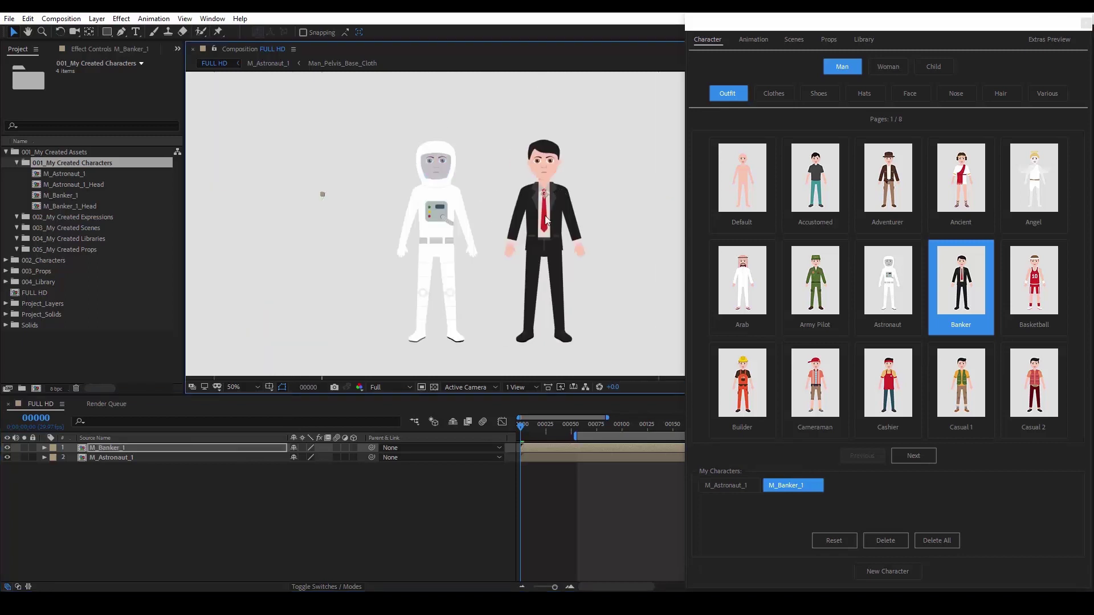
Delete M_Astronaut_1 from My Characters
click(743, 482)
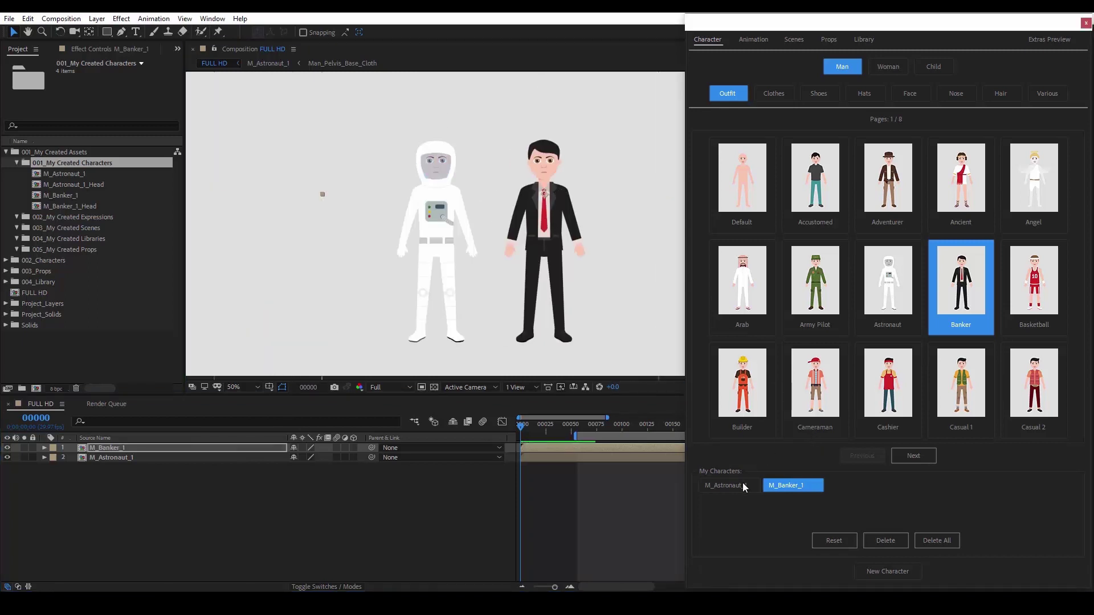
click(741, 484)
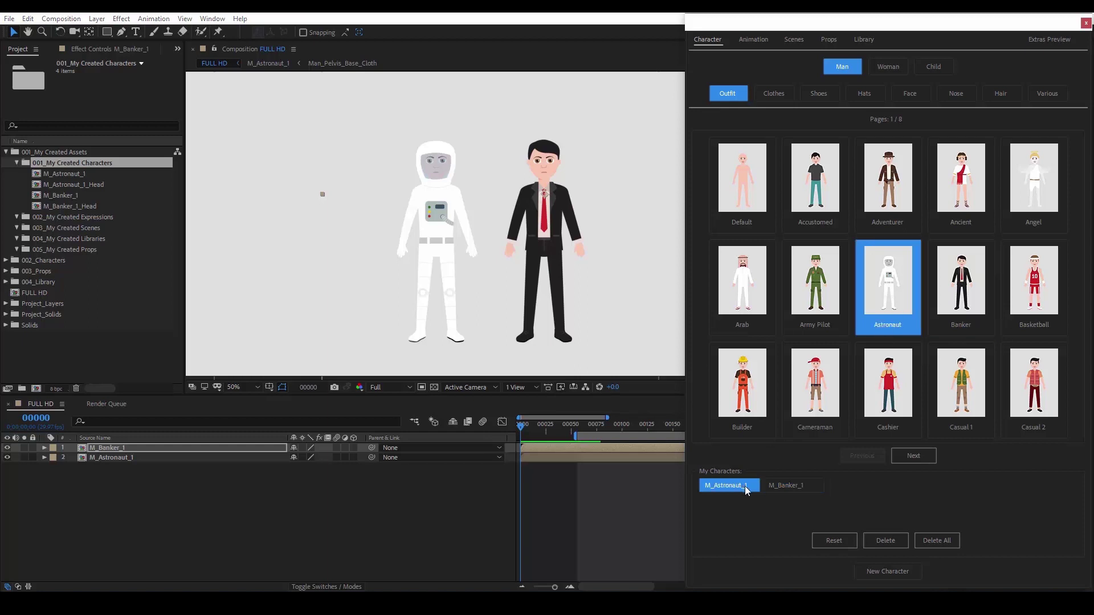
click(883, 541)
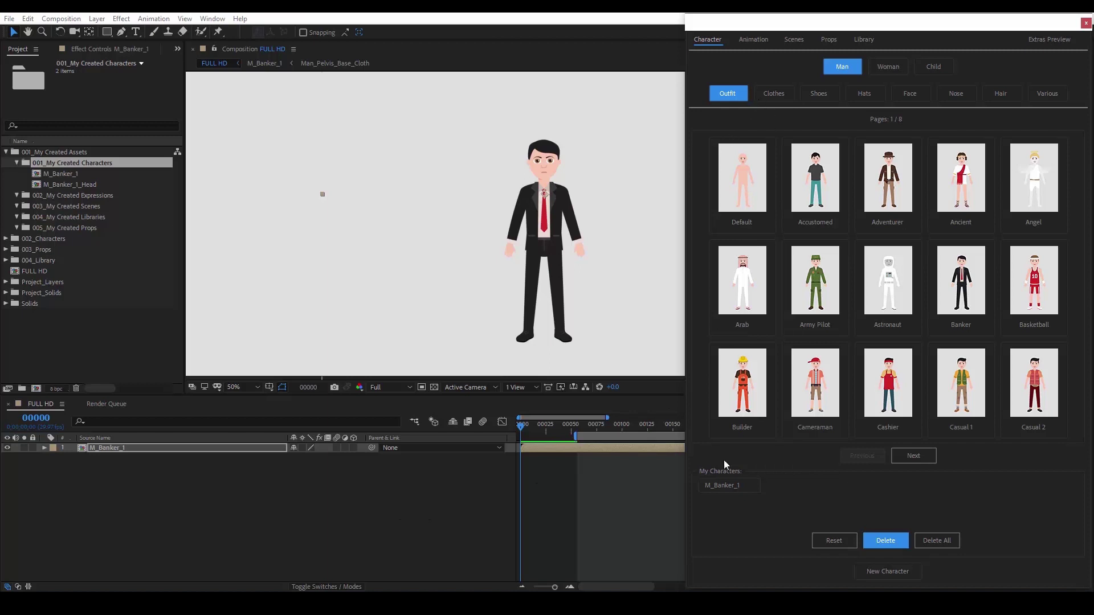
Dress the banker in Singlet 3, the black tank top with a red star
click(779, 93)
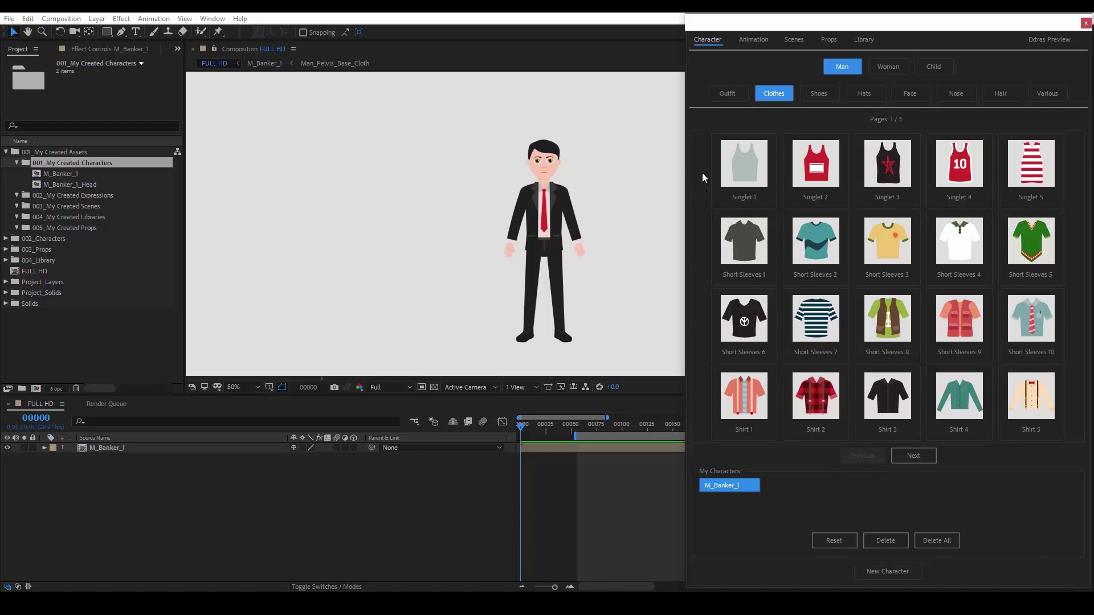
click(884, 171)
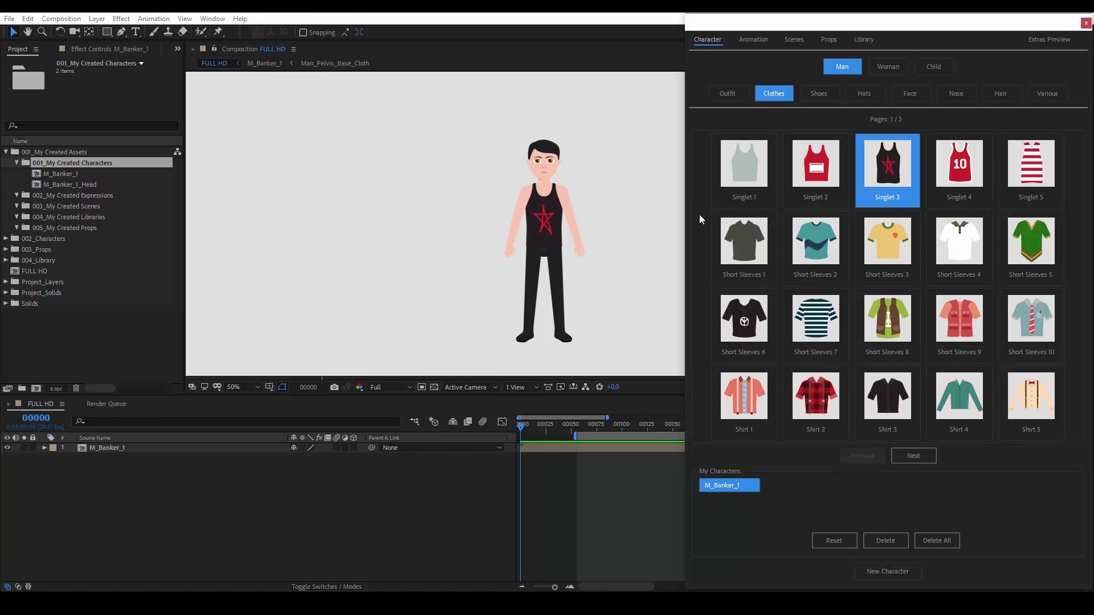
Reset to the default man and put on Shirt 5 with suspenders
click(824, 542)
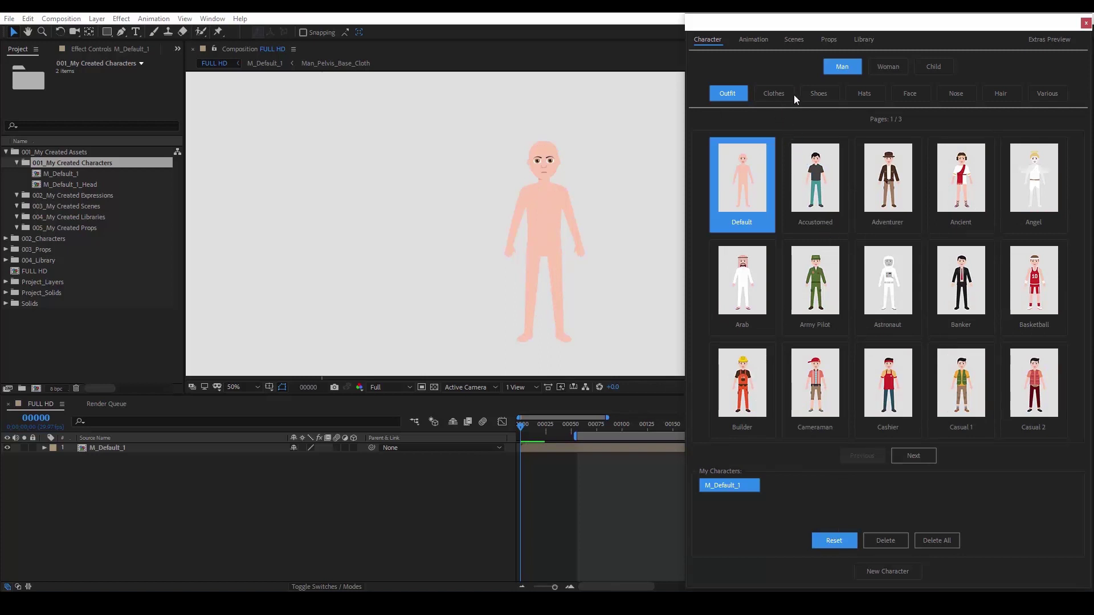
click(776, 94)
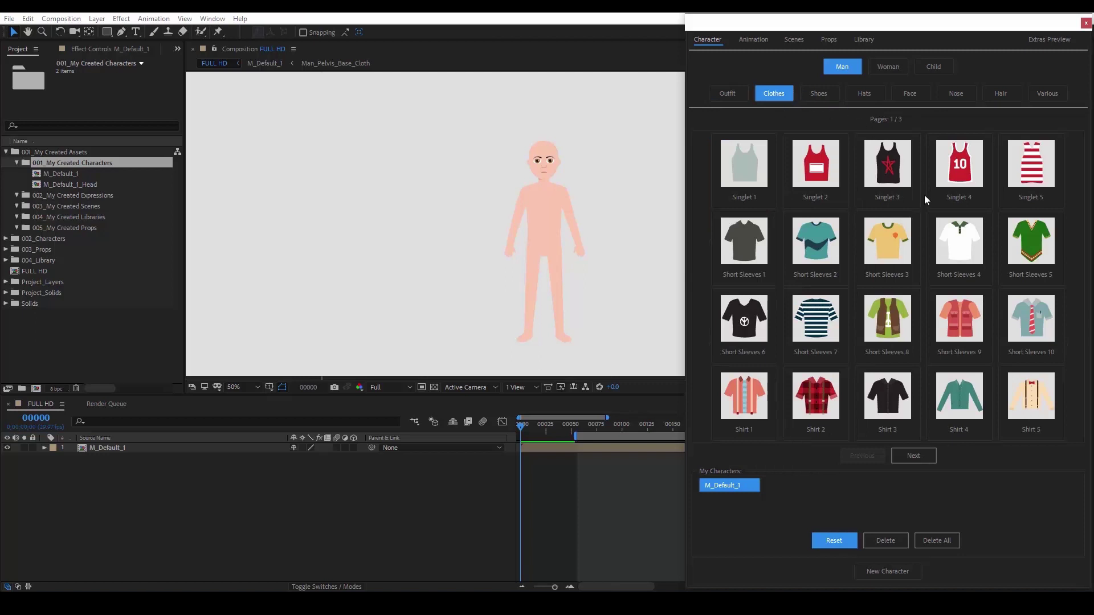
click(1024, 402)
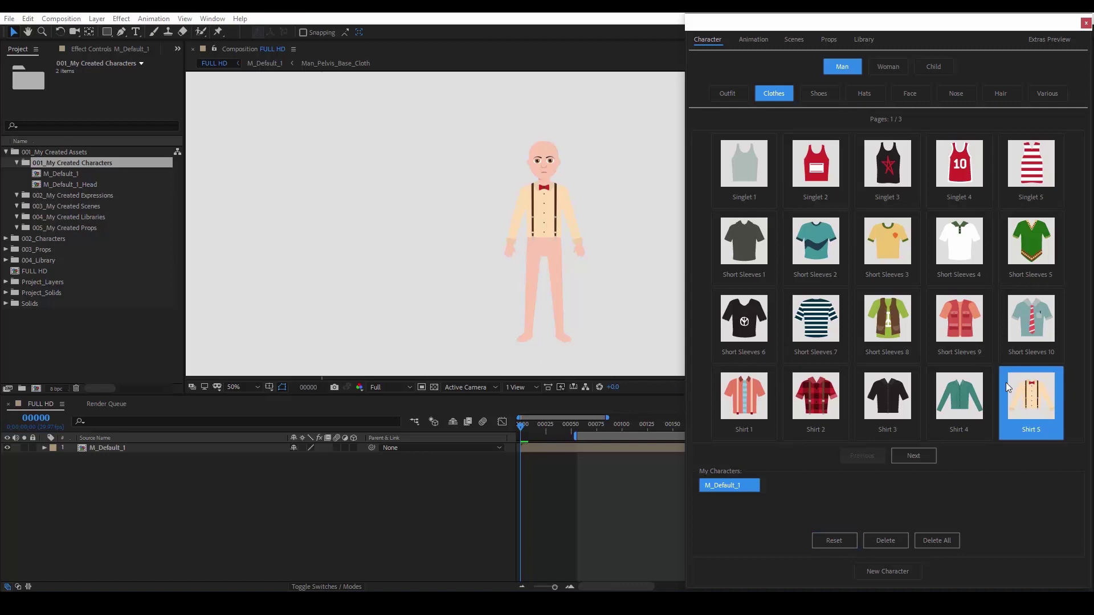
Give the character brown Long Pants 4
click(913, 456)
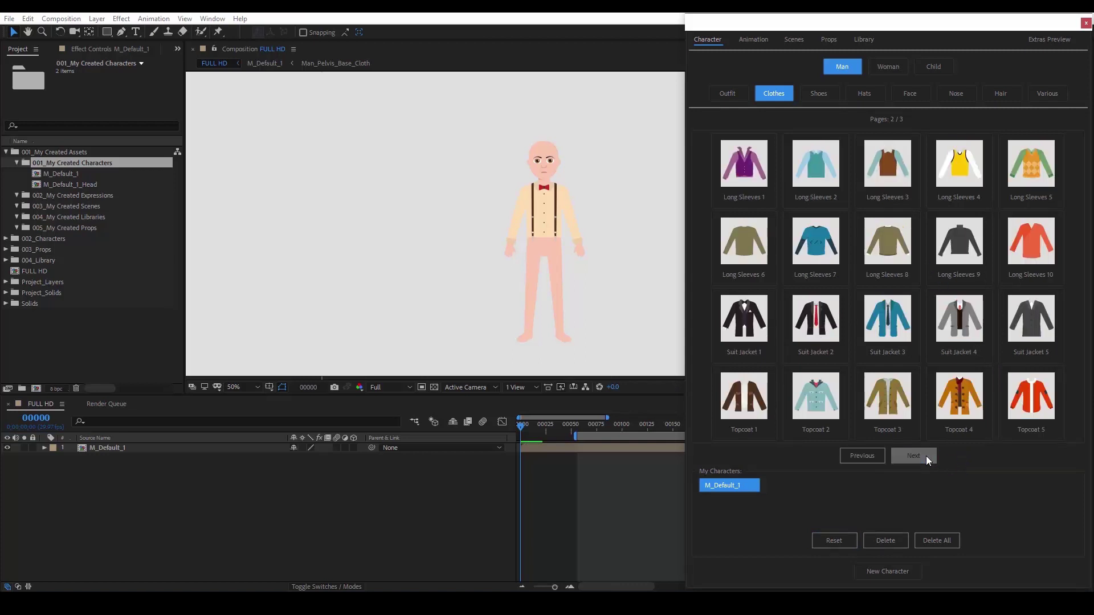
click(925, 455)
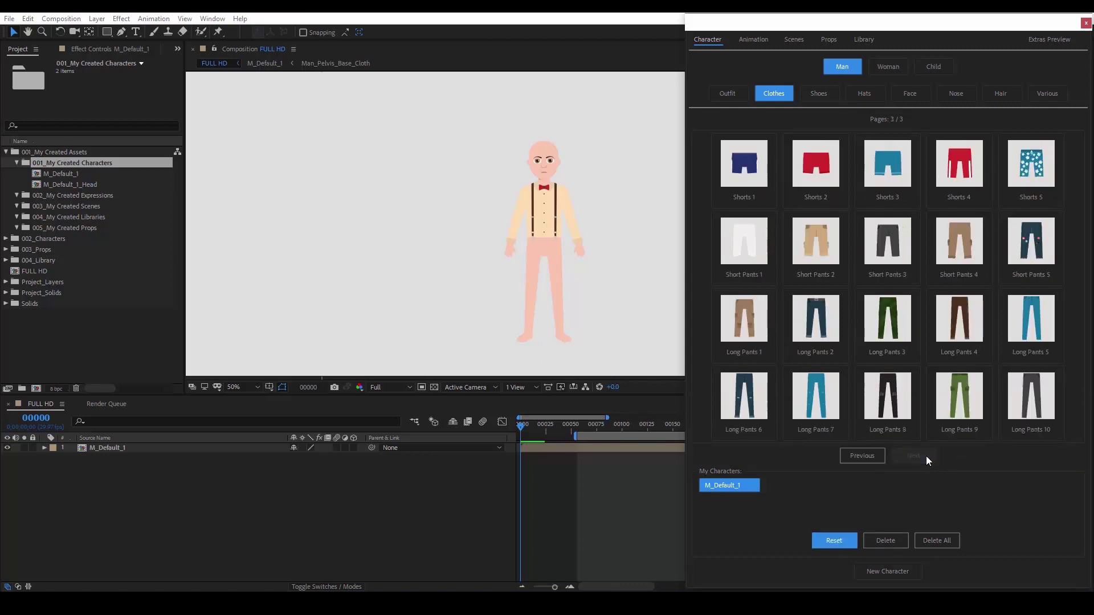
click(969, 330)
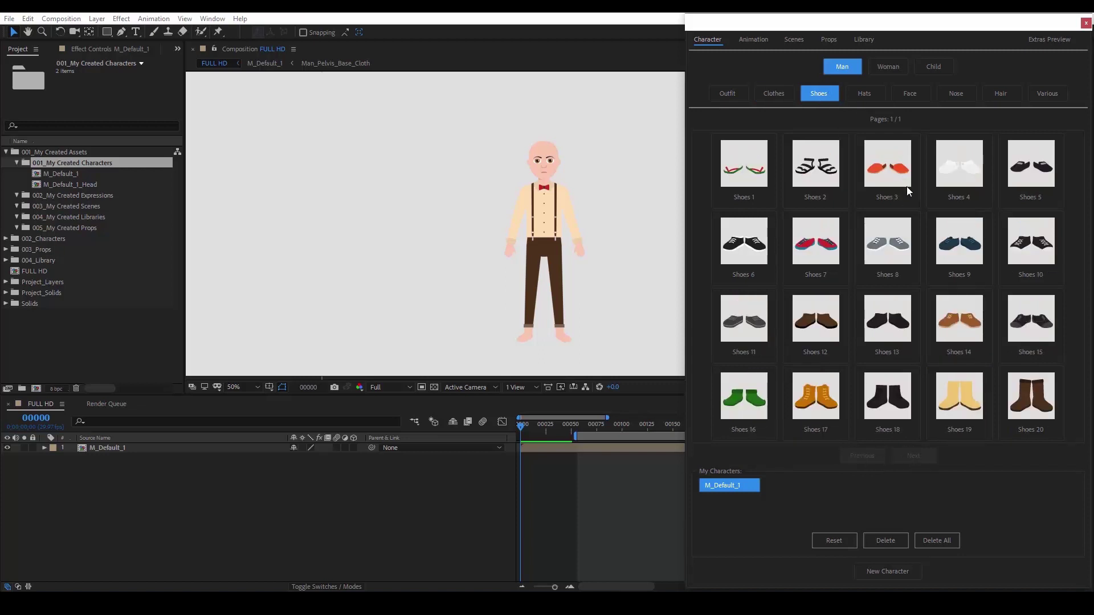
Give the character brown Shoes 12 and Face 5
click(825, 333)
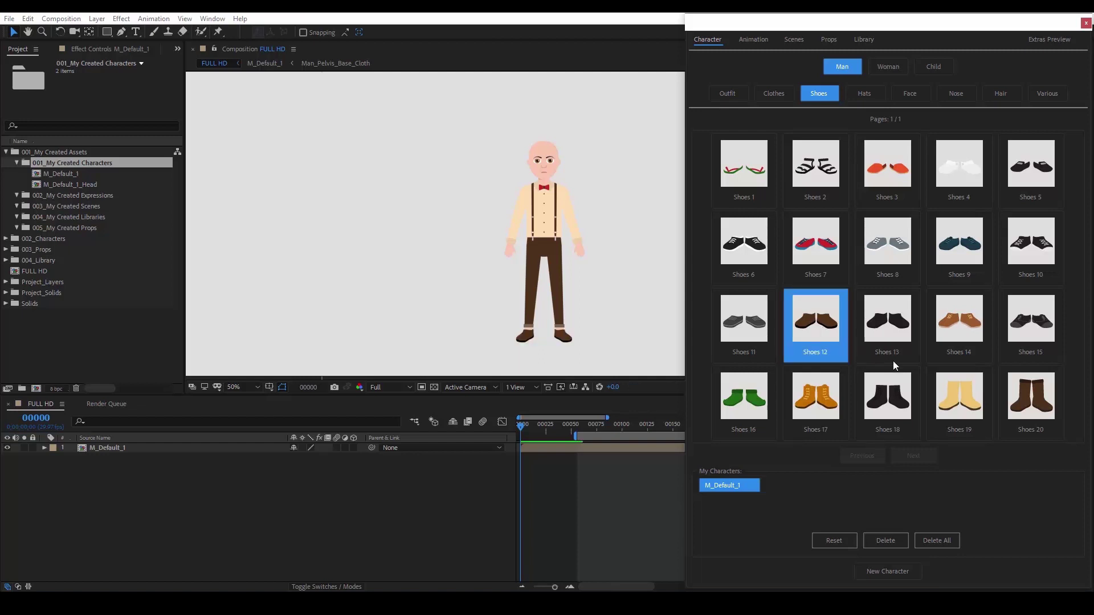
click(909, 95)
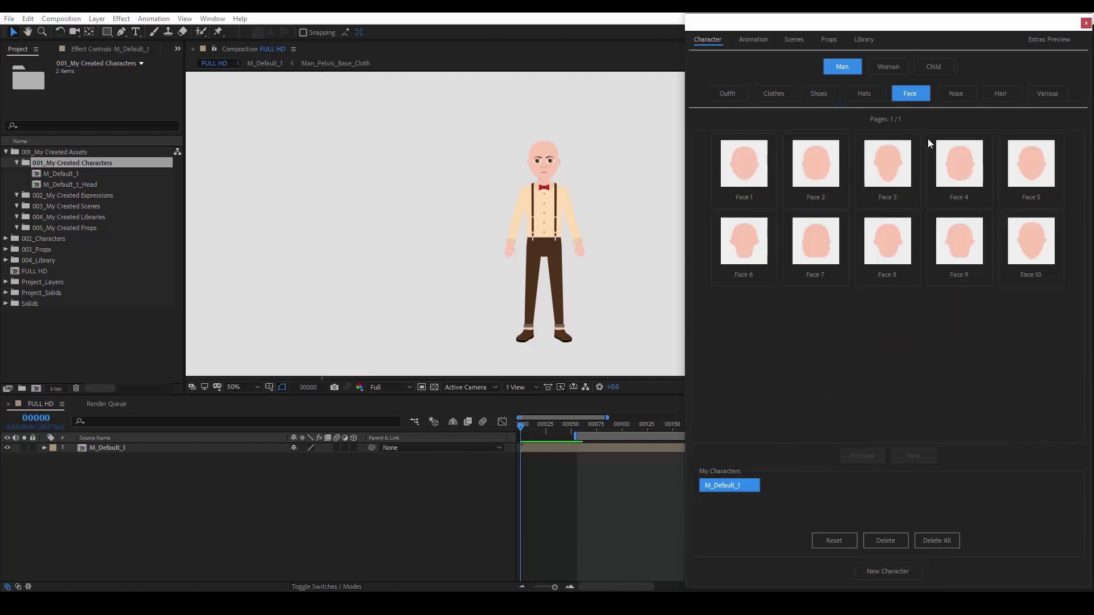
click(905, 175)
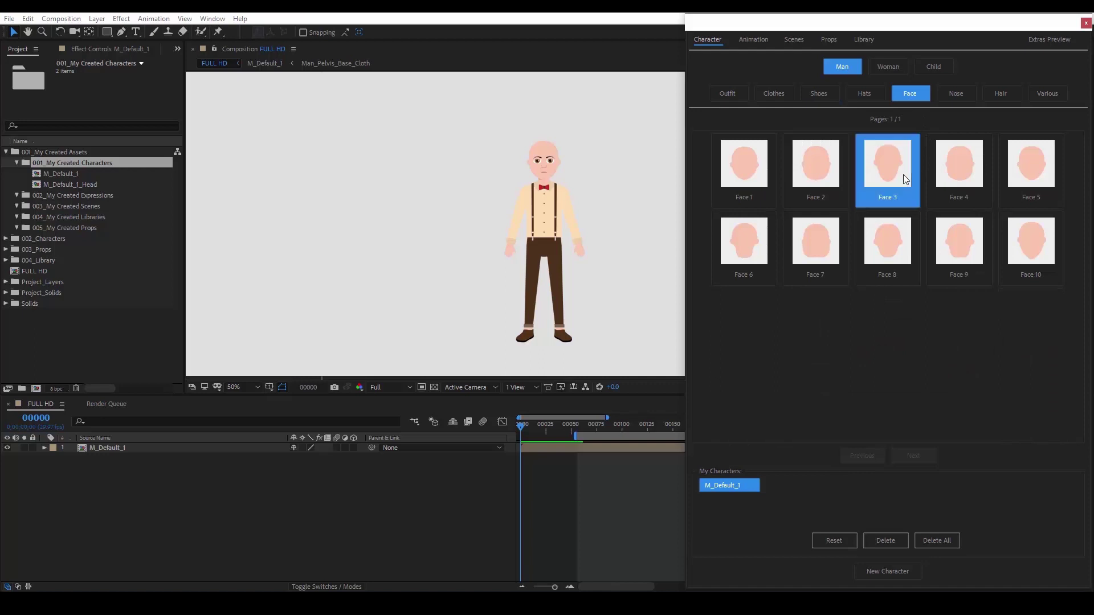
click(1013, 166)
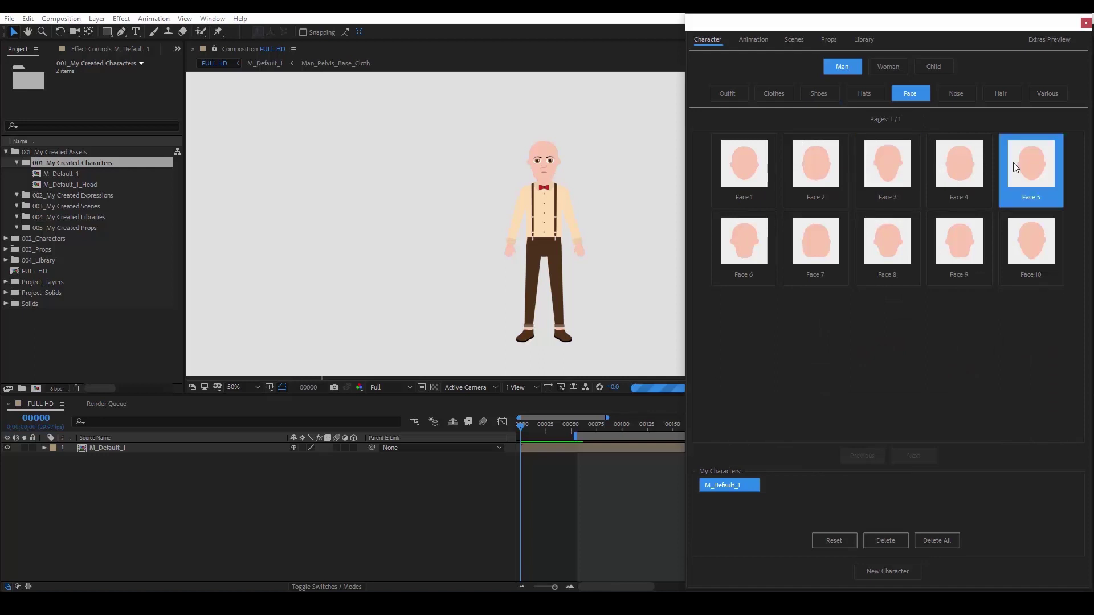
Apply Nose 3 to the character
click(952, 95)
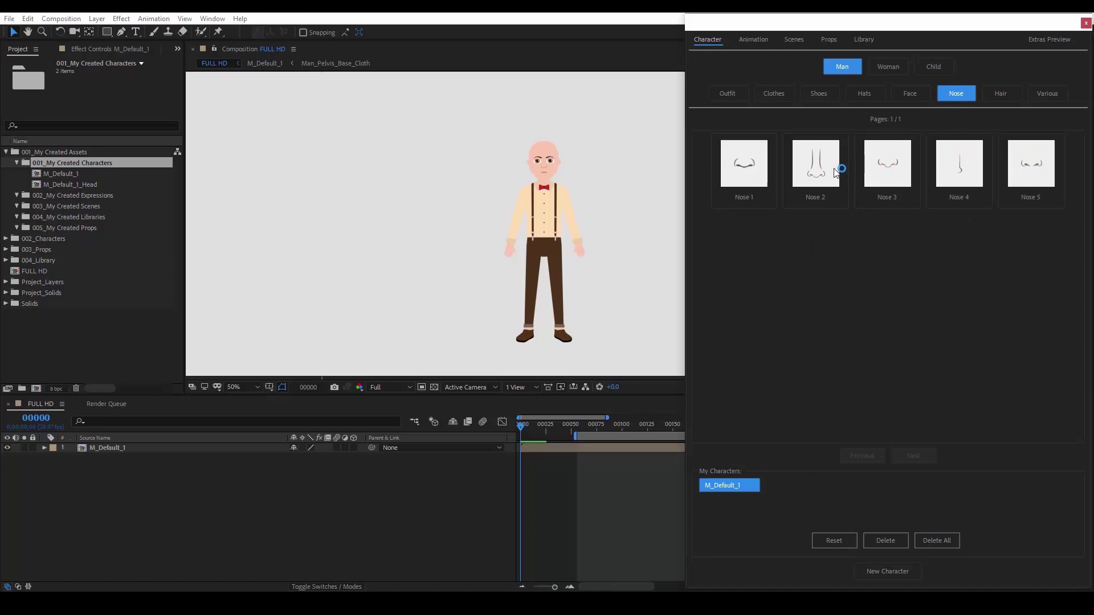
click(878, 171)
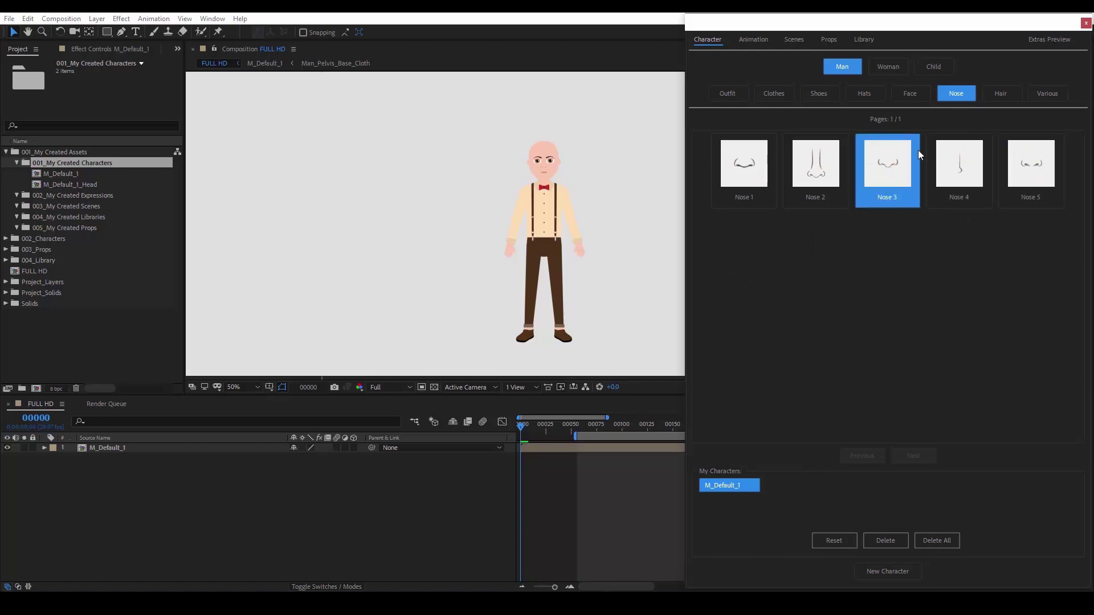
click(996, 93)
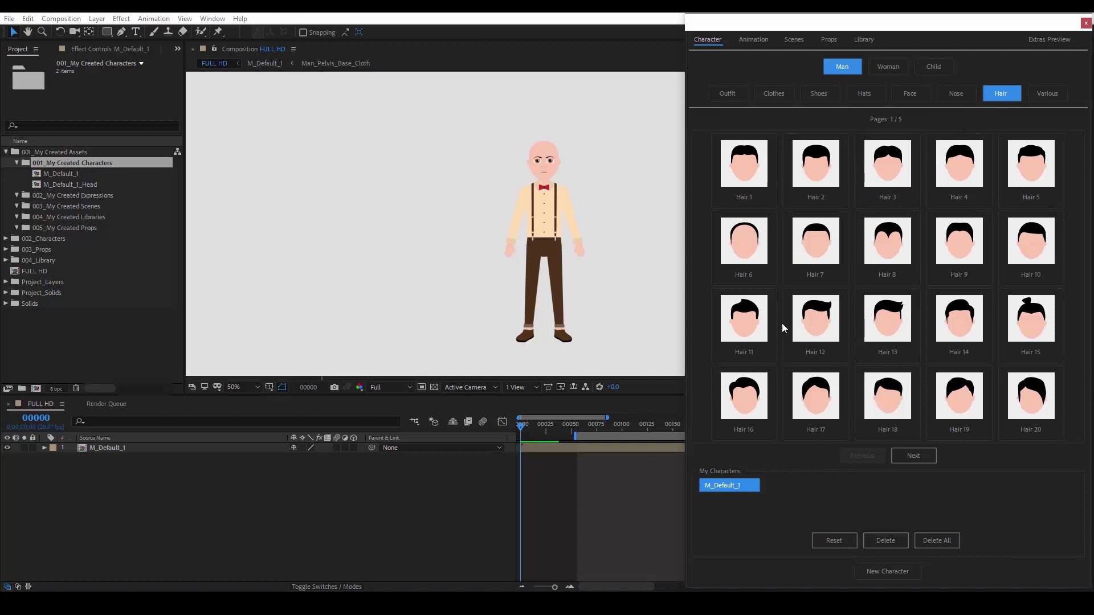
Set the man's hairstyle to Hair 18
click(1032, 248)
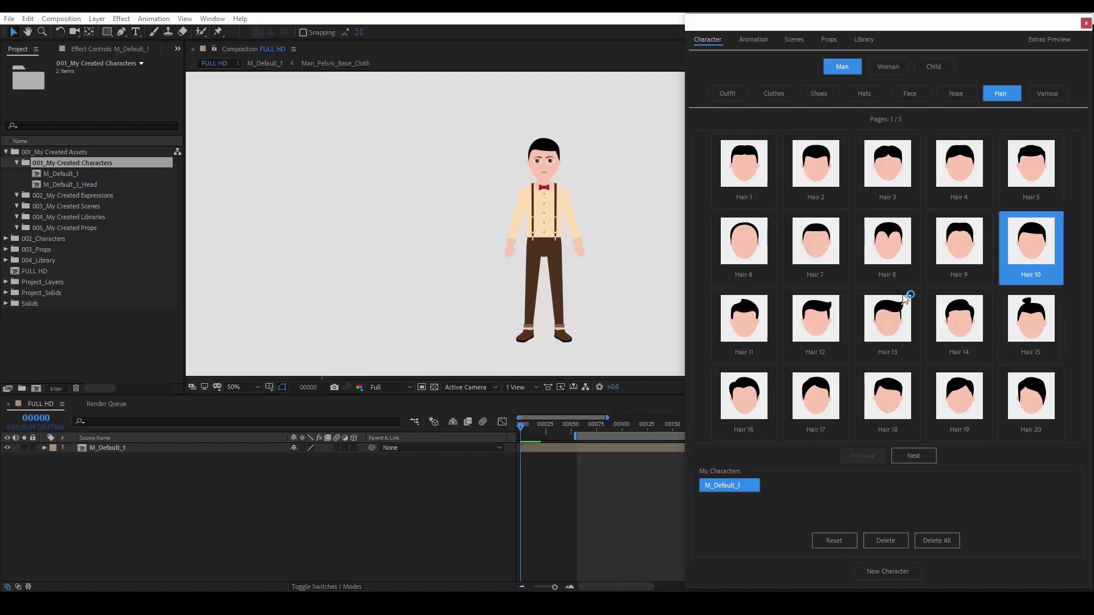
click(871, 398)
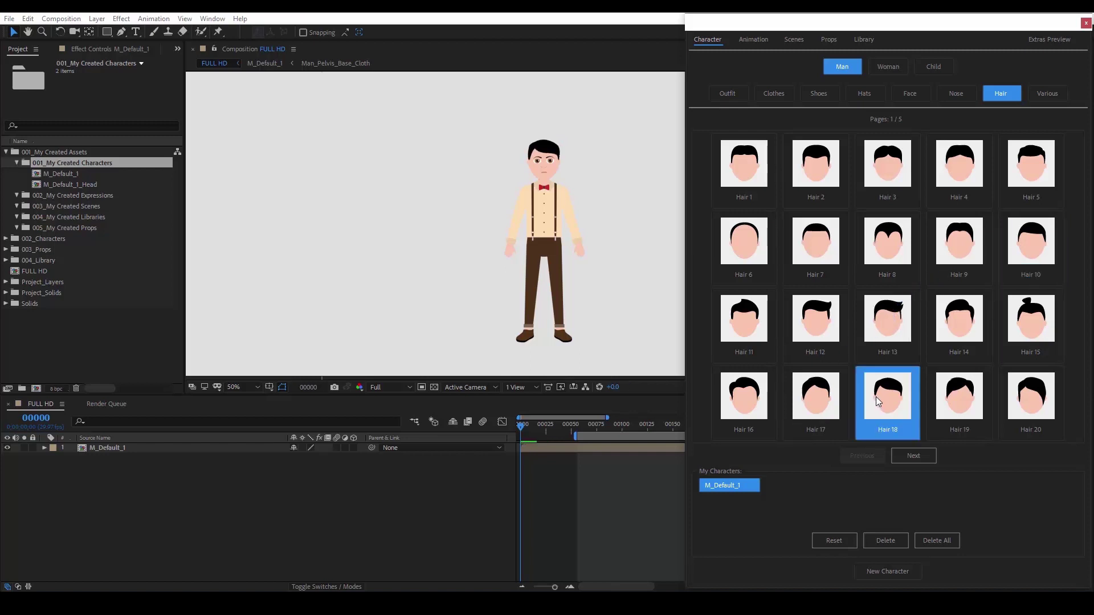
click(914, 456)
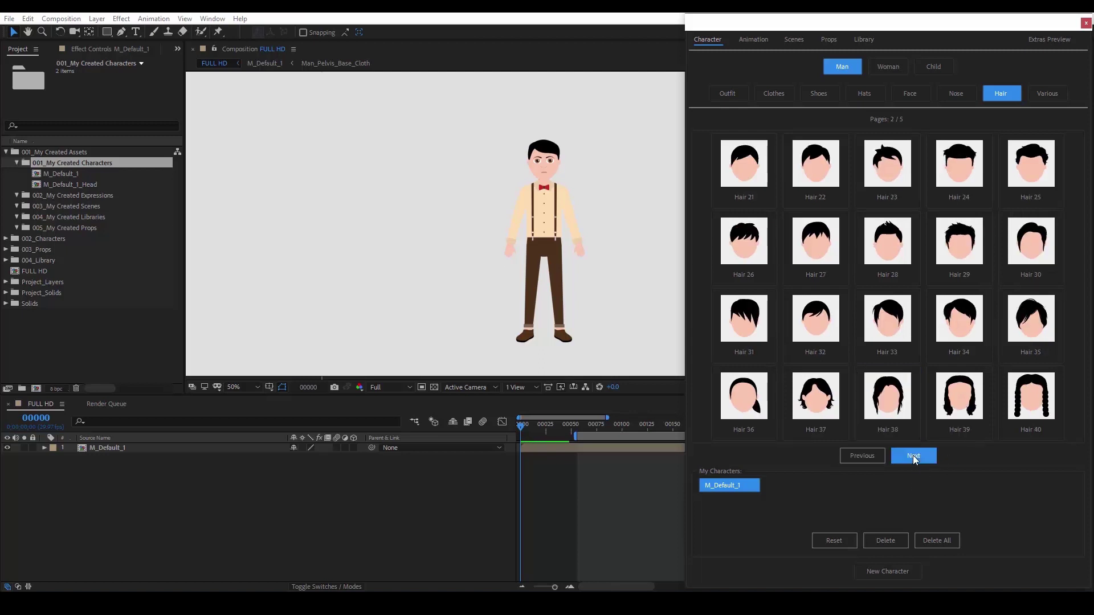
Try and remove Beard 8, then give the man Moustache 5
click(913, 455)
click(913, 456)
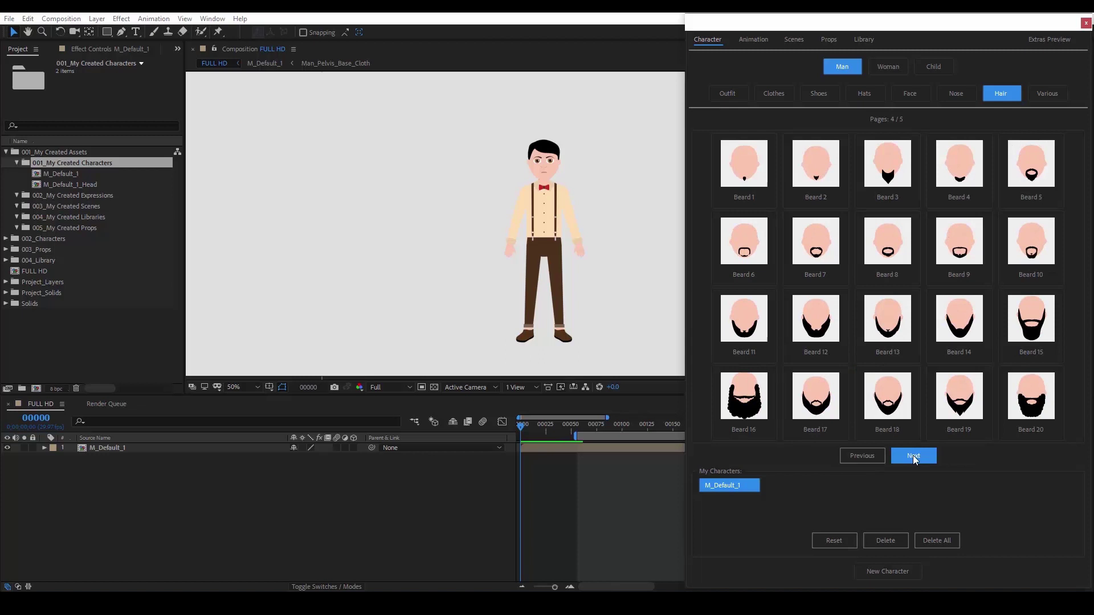
click(898, 245)
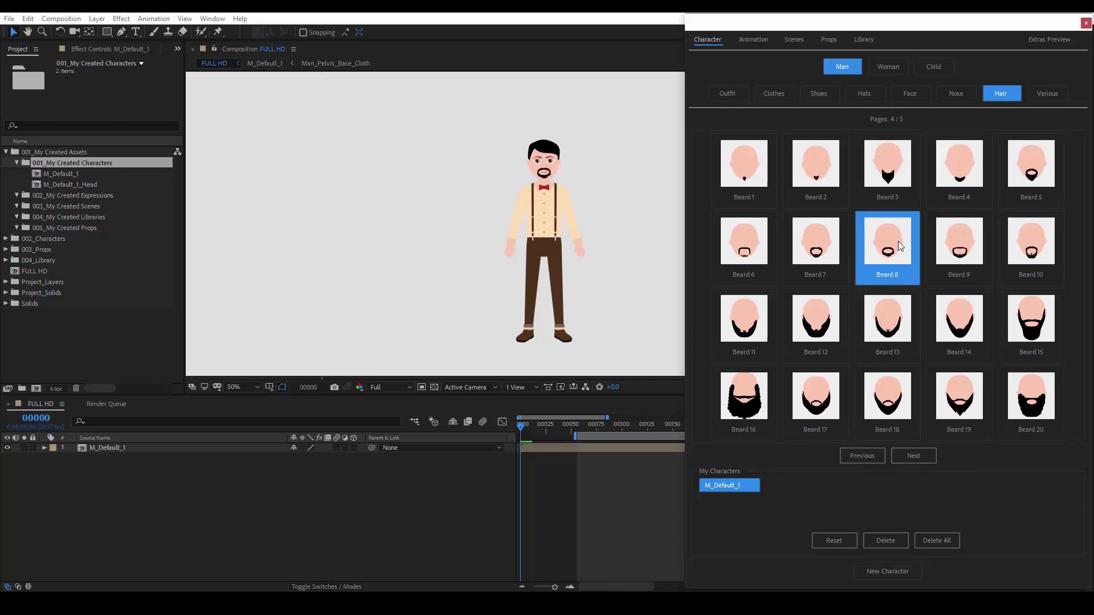
click(898, 241)
click(916, 455)
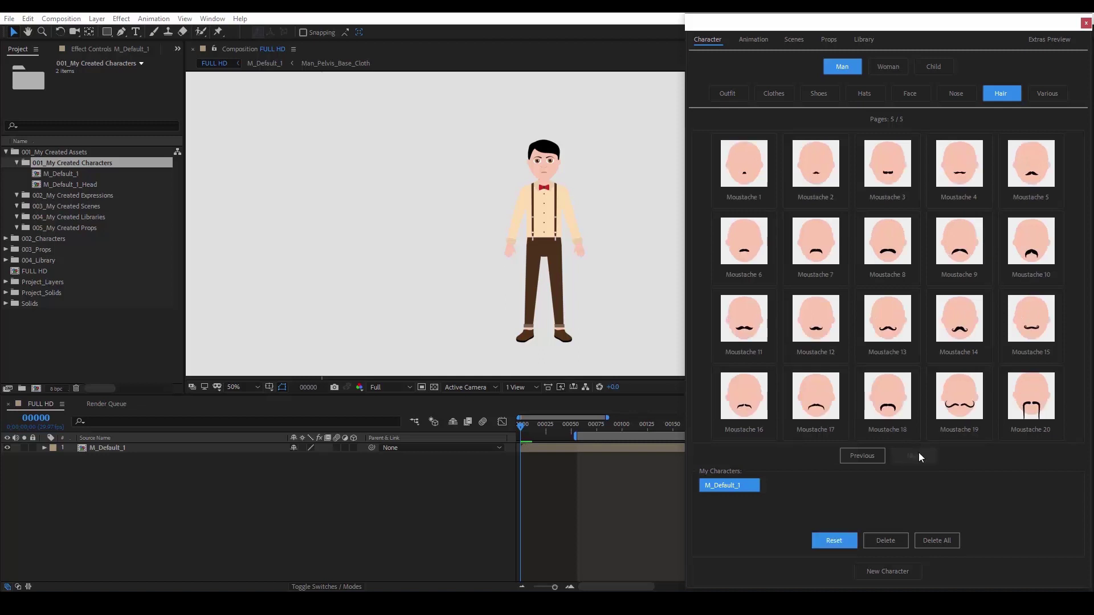
click(1020, 181)
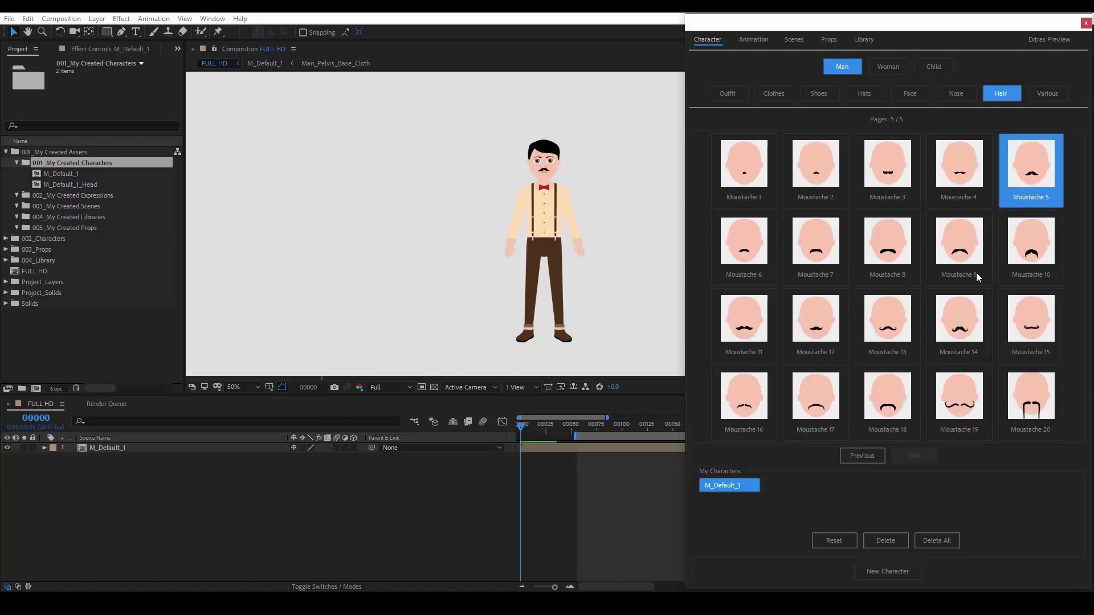
Put the round Glasses 2 glasses on the man
click(1045, 95)
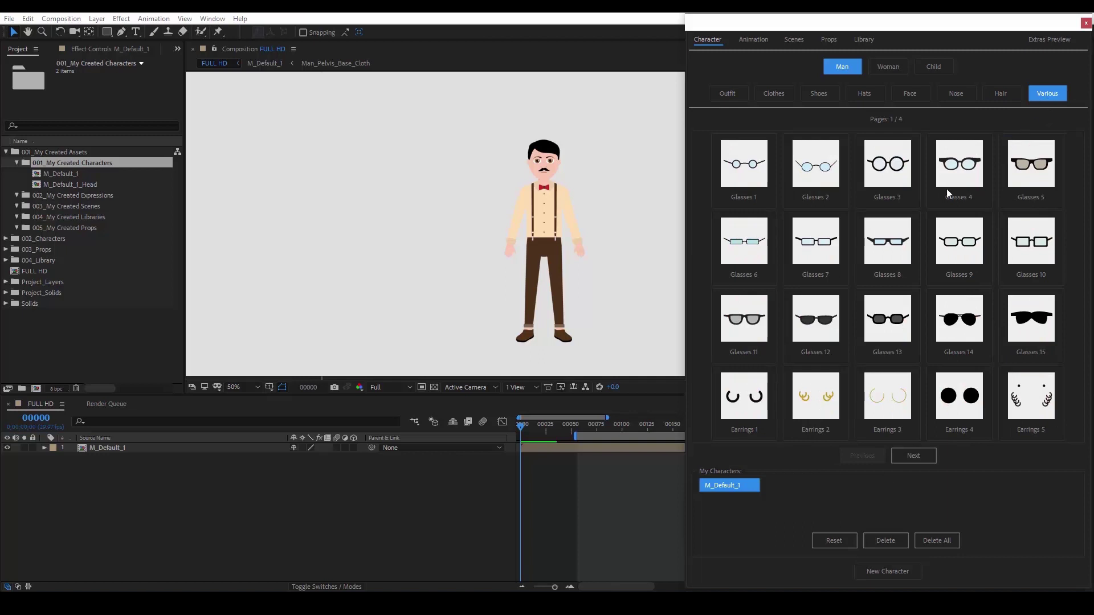
click(821, 177)
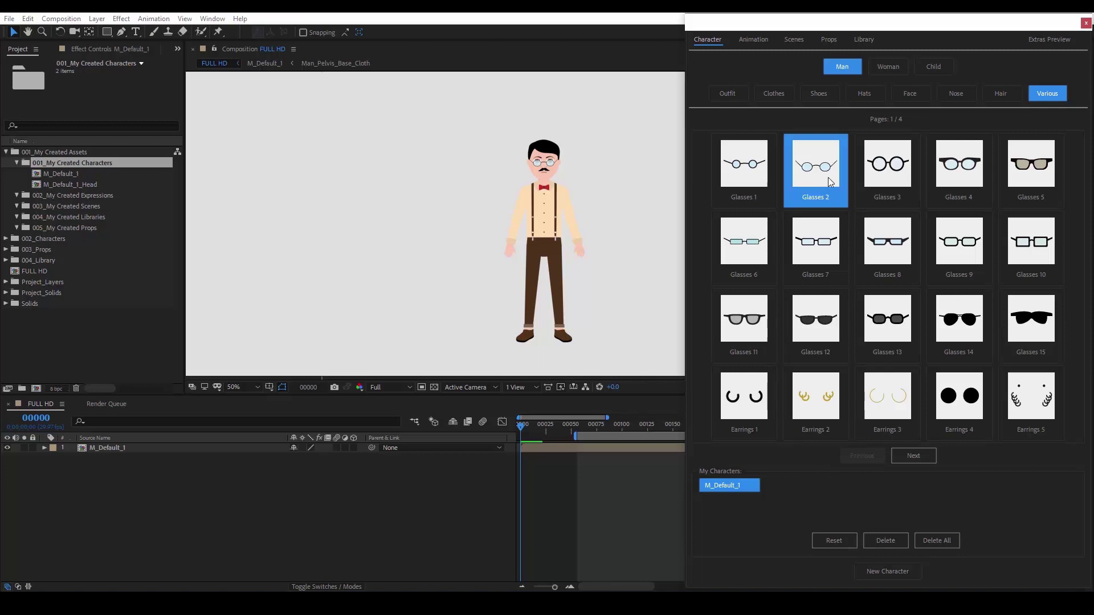
click(905, 456)
Give the man the Pipe 1 pipe
click(905, 455)
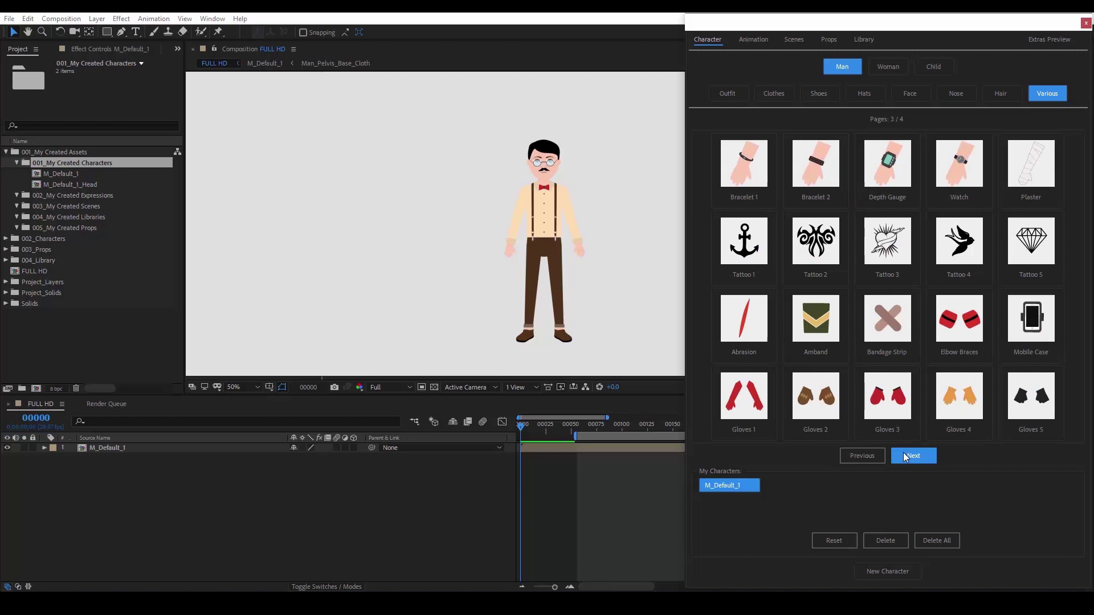
click(905, 455)
click(814, 406)
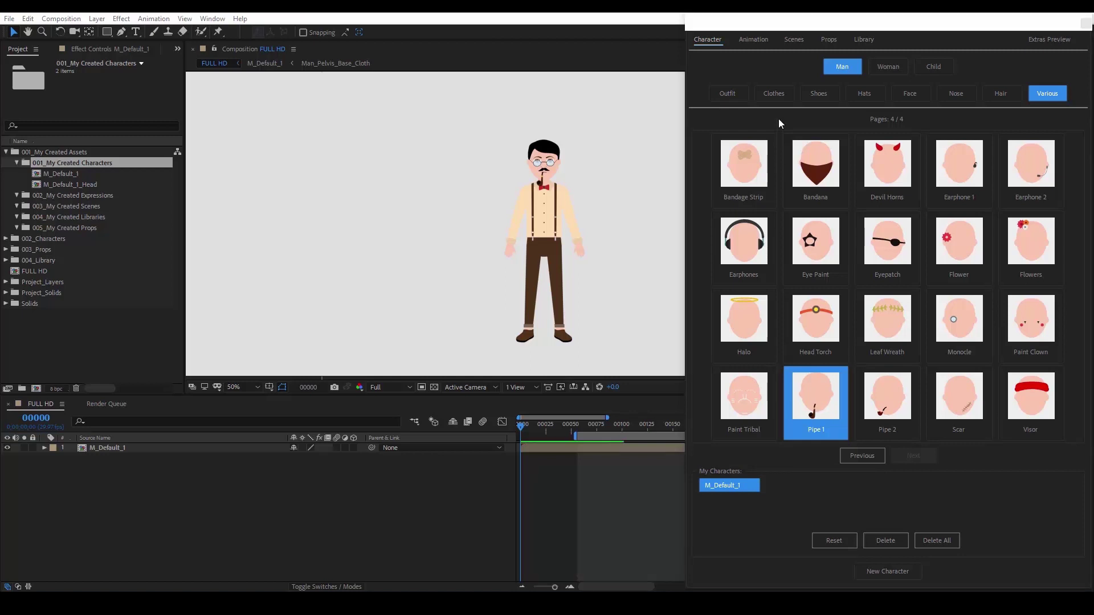
click(763, 42)
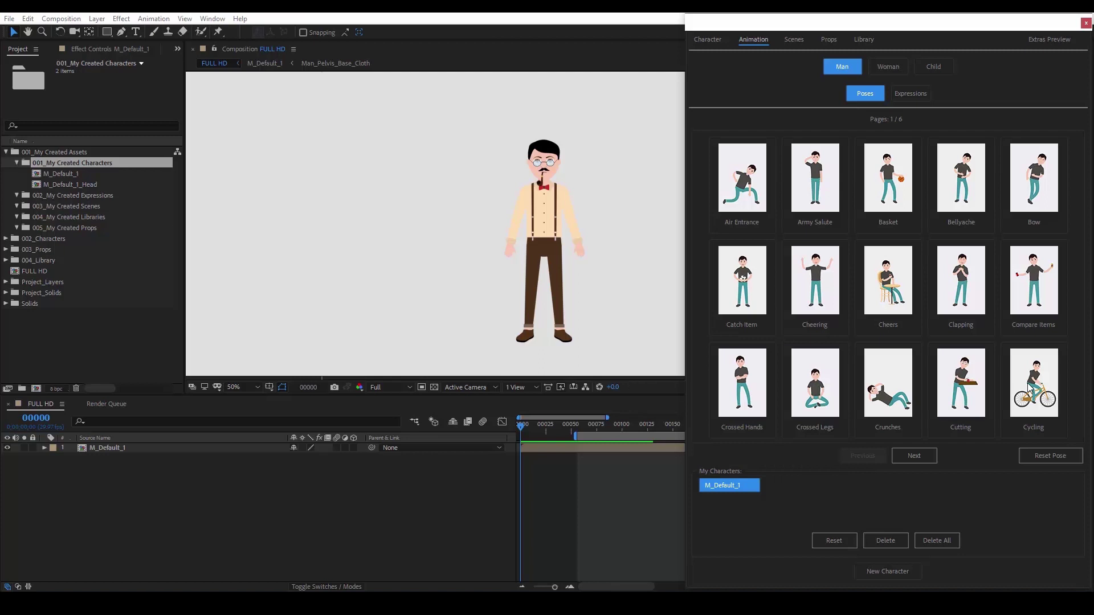
Apply the Cycling bicycle pose, preview the pedalling animation, then delete the man
click(1029, 388)
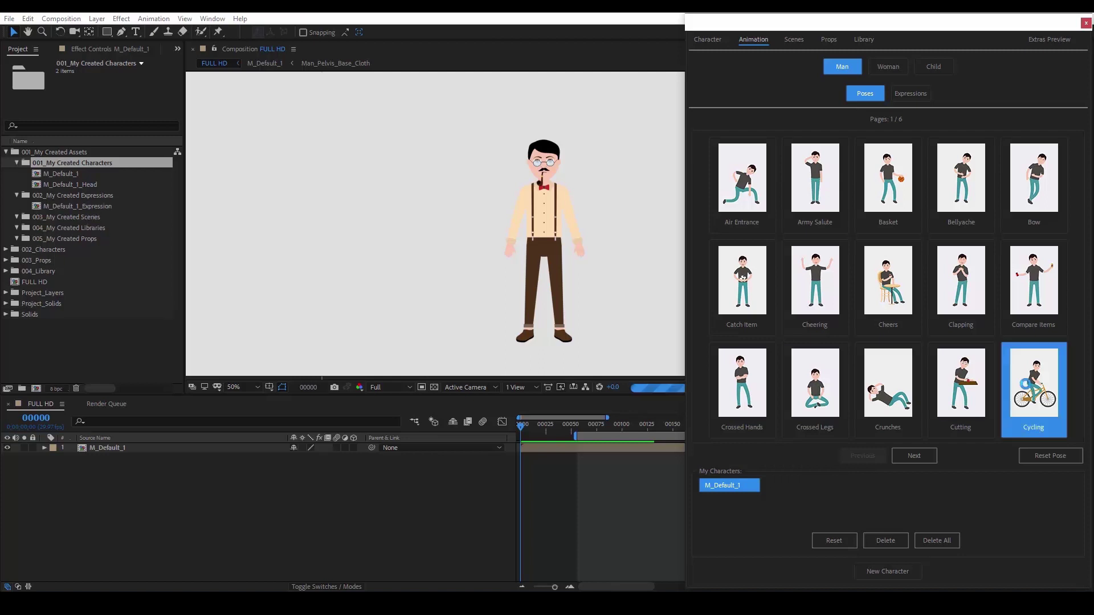
click(445, 537)
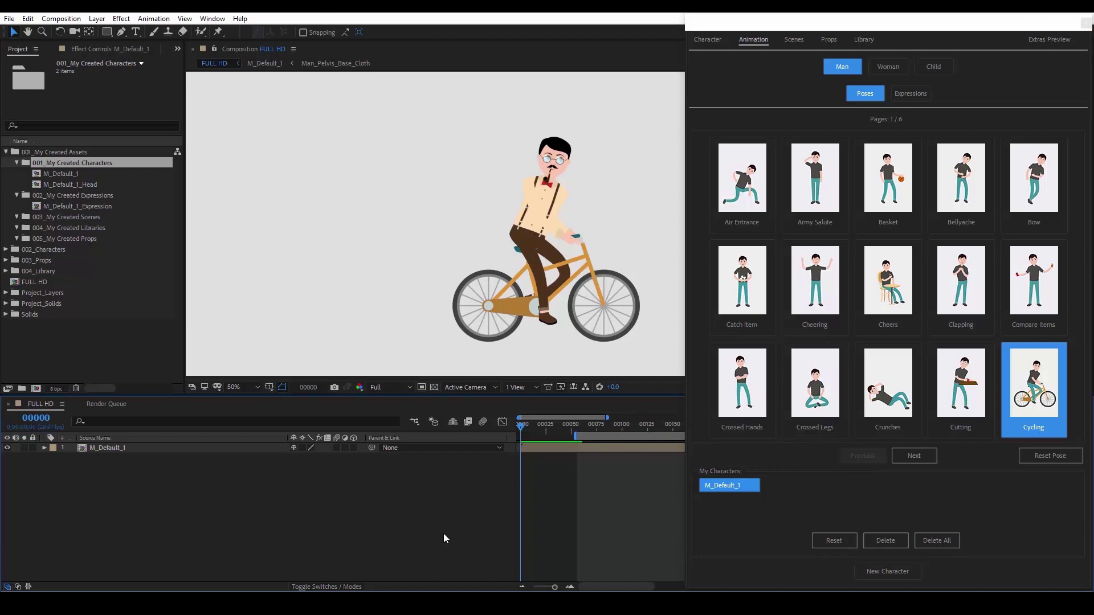
key(space)
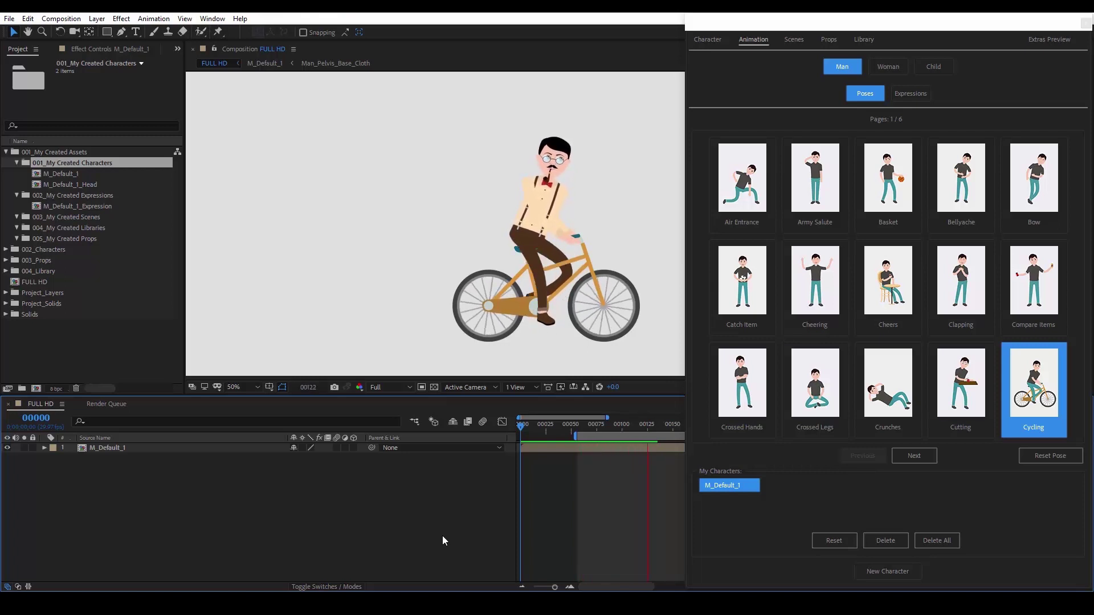
key(space)
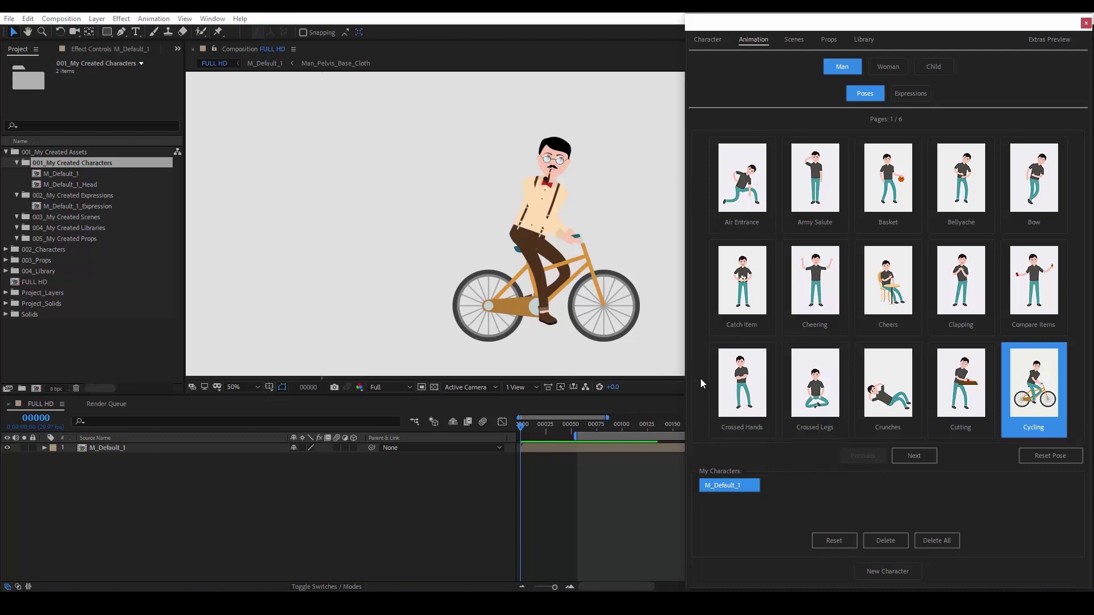
click(882, 541)
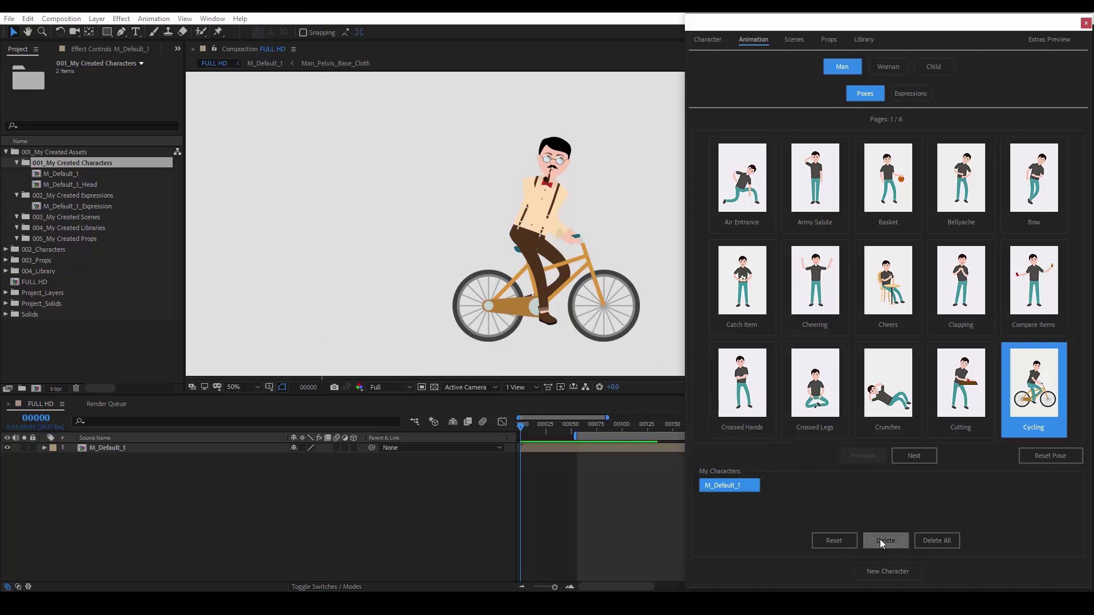
Create a new woman character in the Beach outfit
click(709, 39)
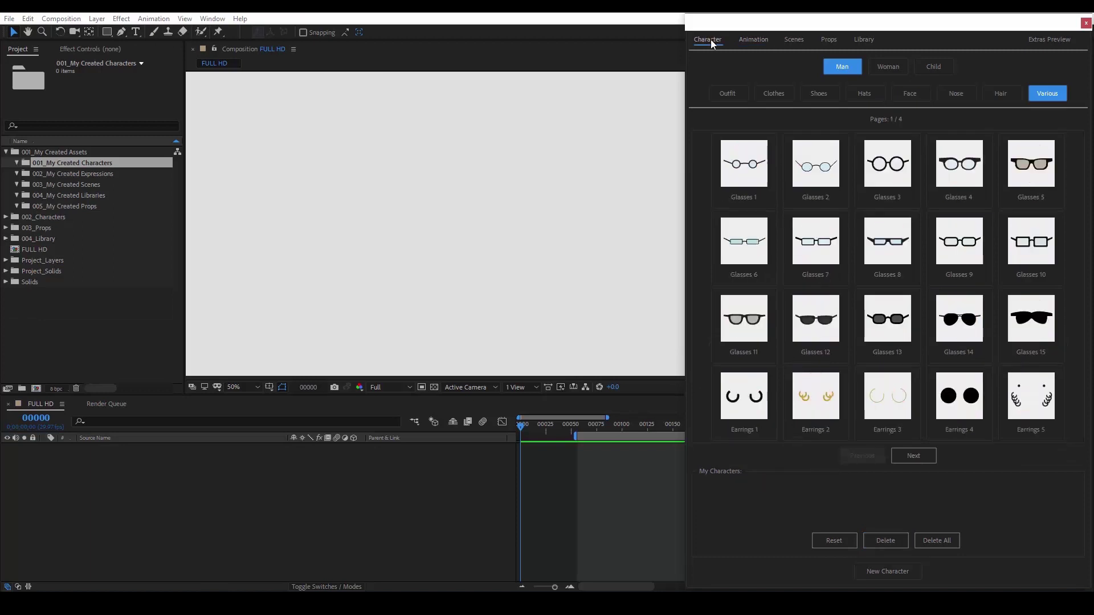
click(887, 67)
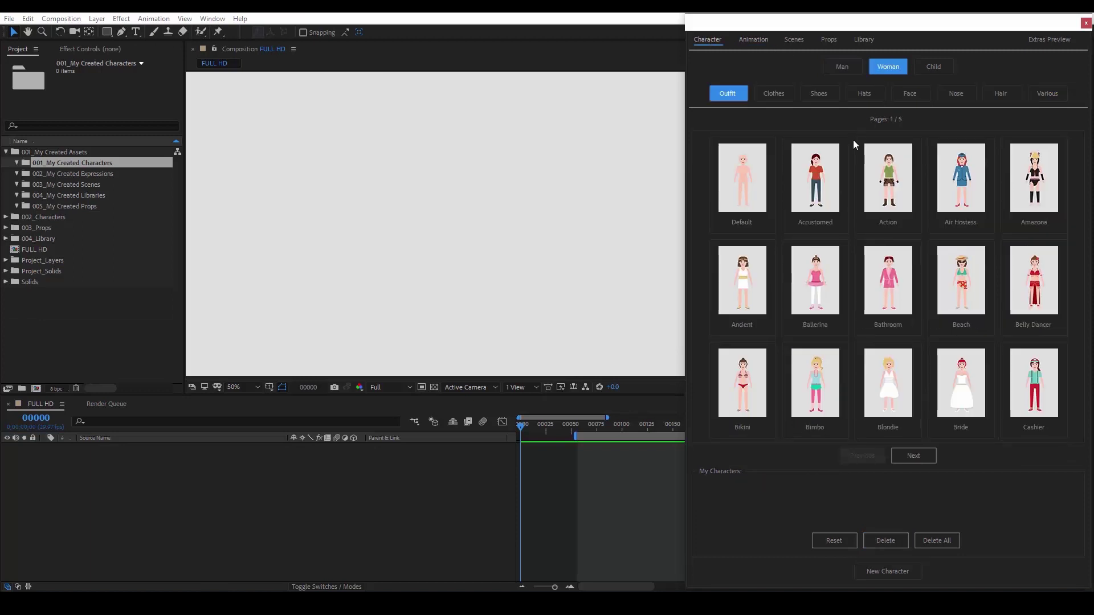
click(964, 291)
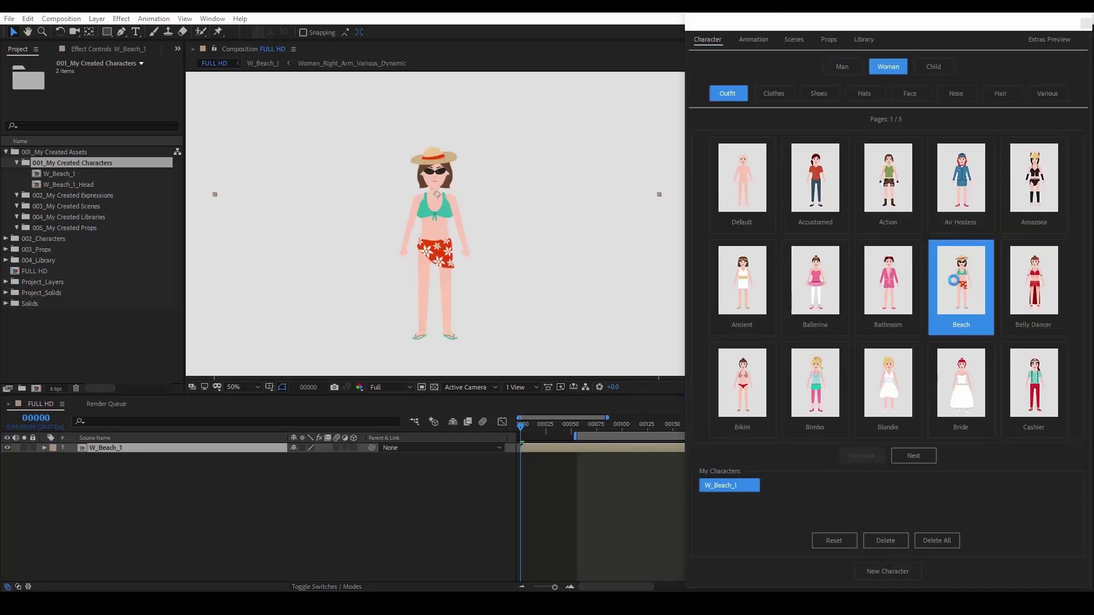
Change the woman's outfit to Casual 1, then to Office 1
click(914, 458)
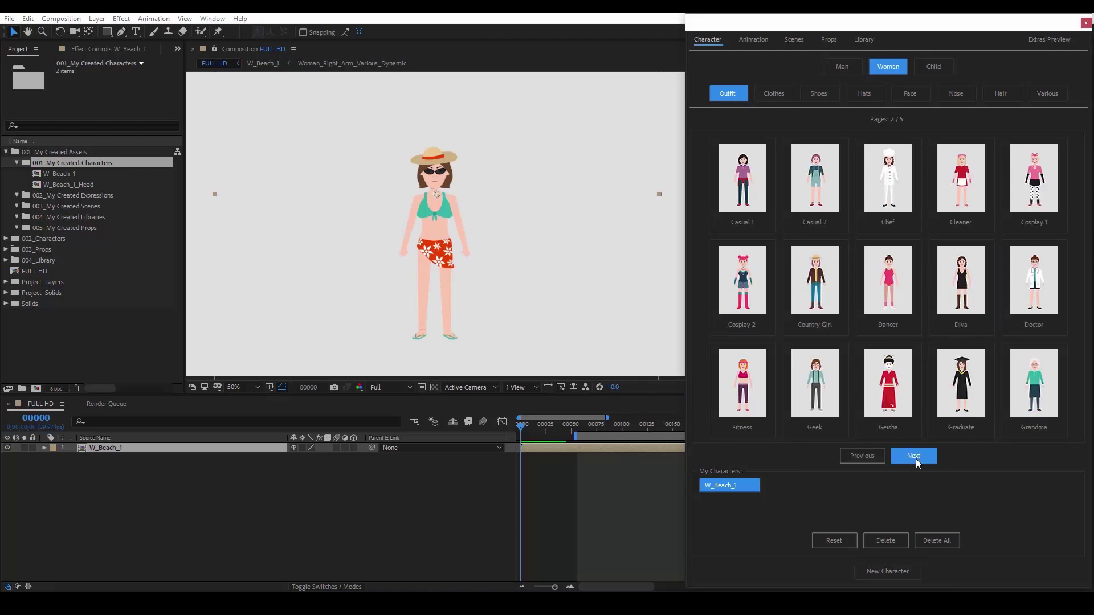
click(748, 187)
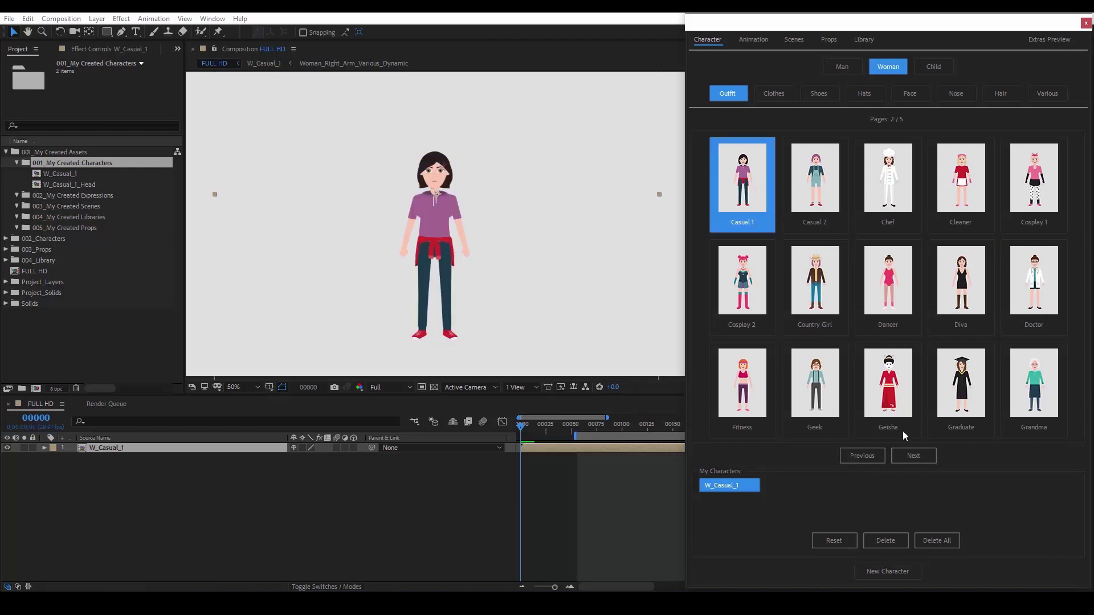
click(913, 456)
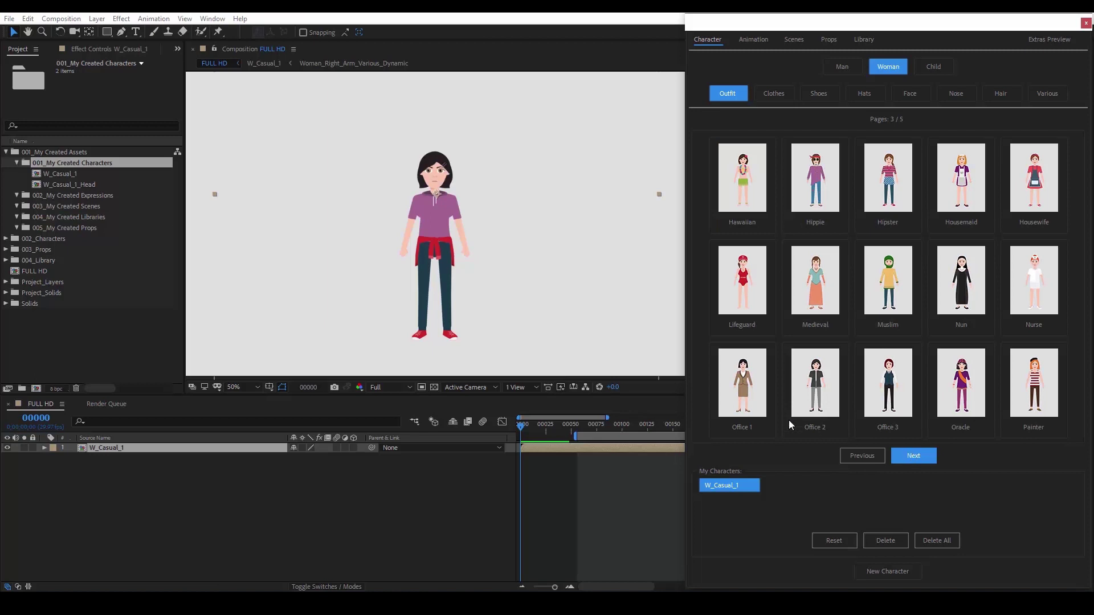
click(752, 393)
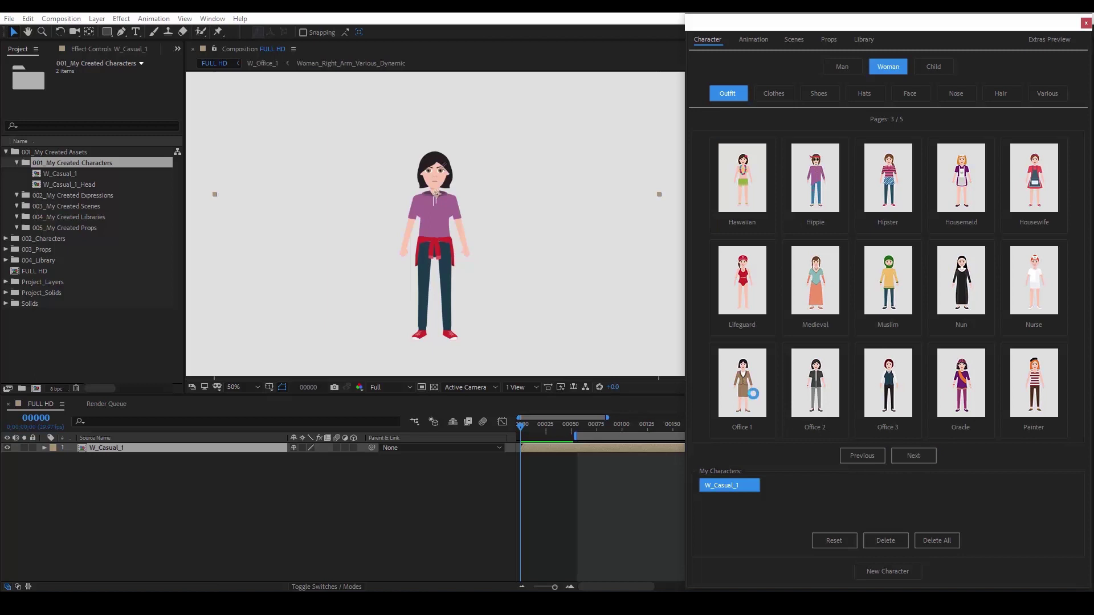
click(914, 455)
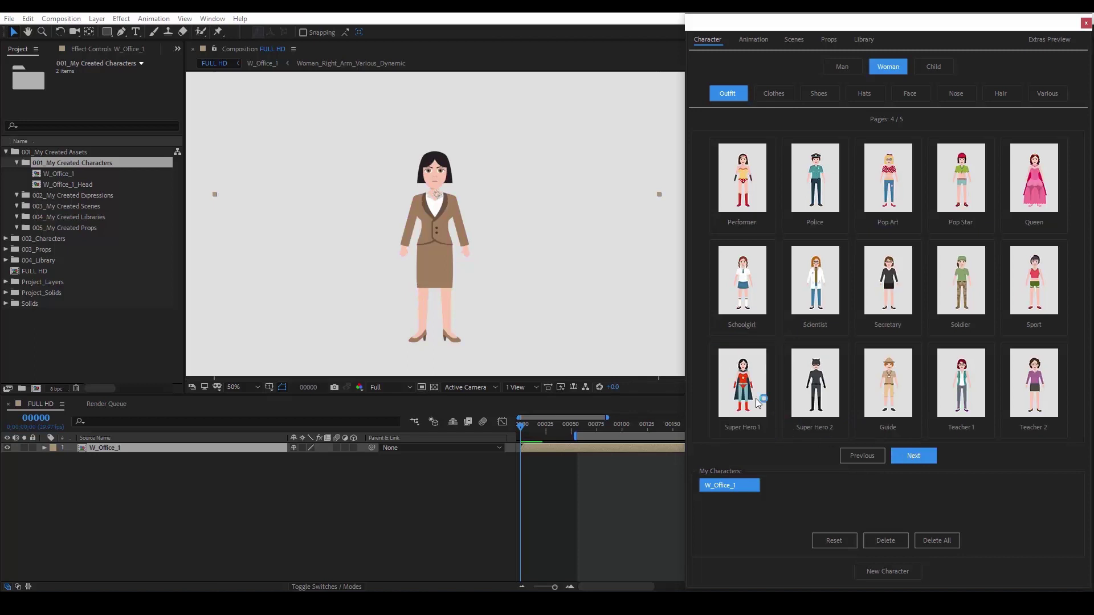
Try the Super Hero 1 and Cleopatra outfits, then dress the woman in Fitness
click(747, 385)
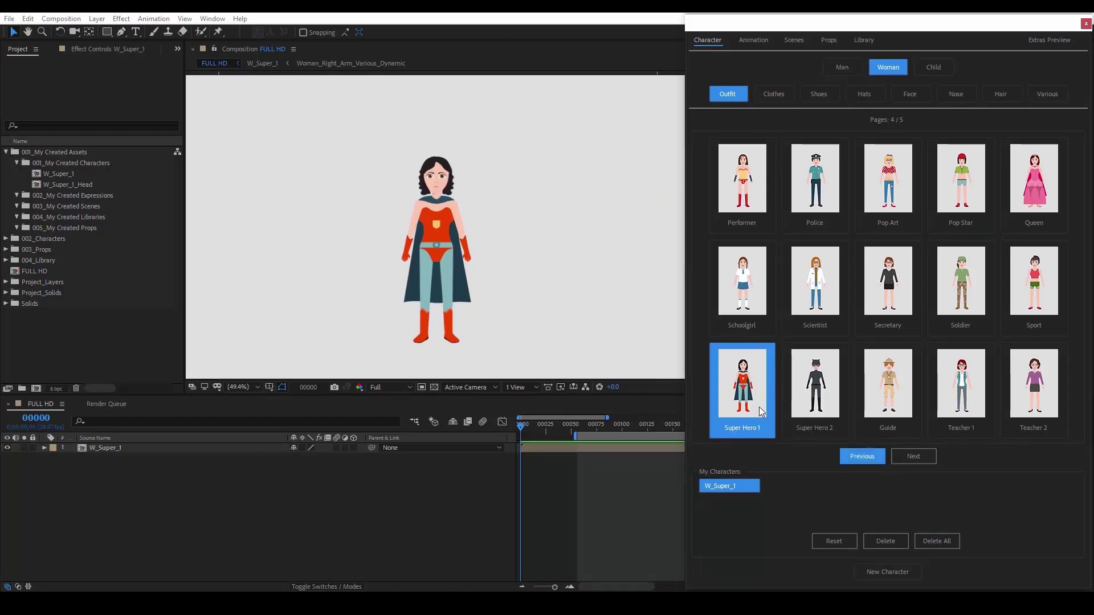
click(912, 456)
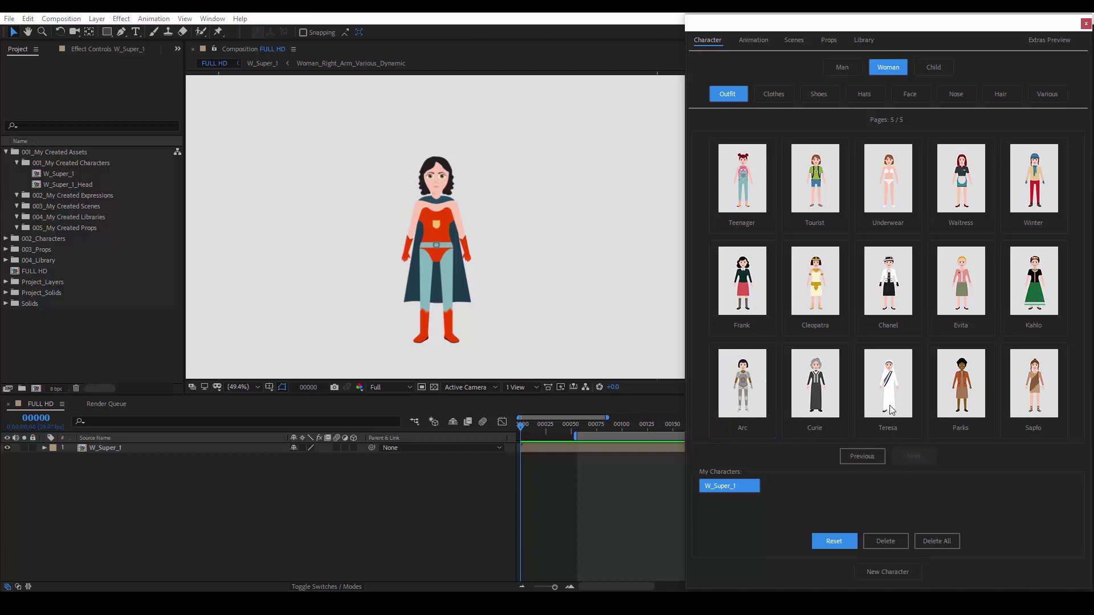
click(817, 283)
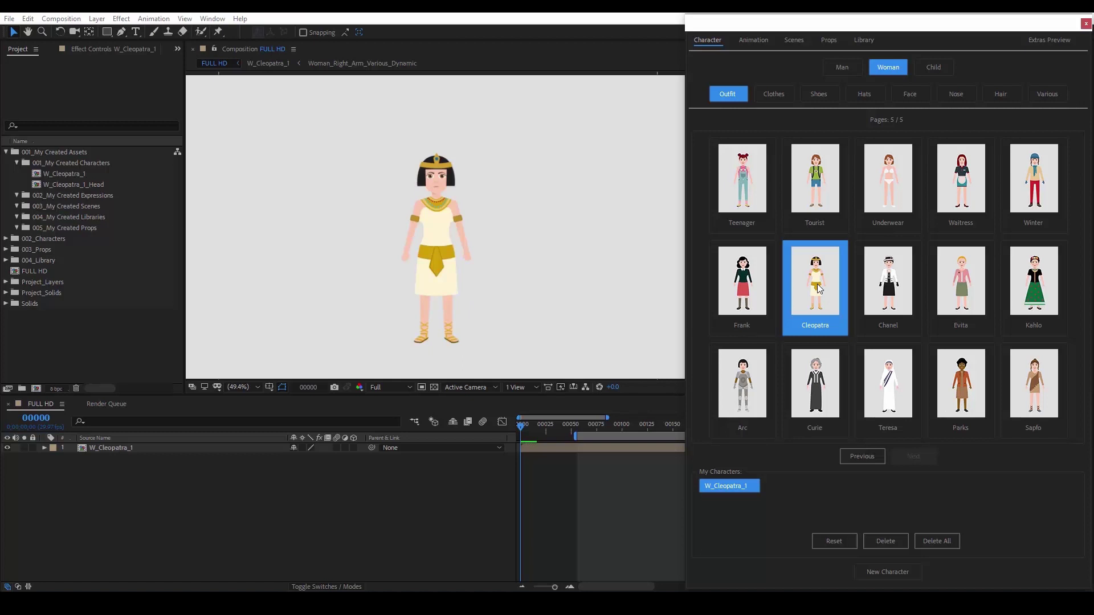
click(863, 456)
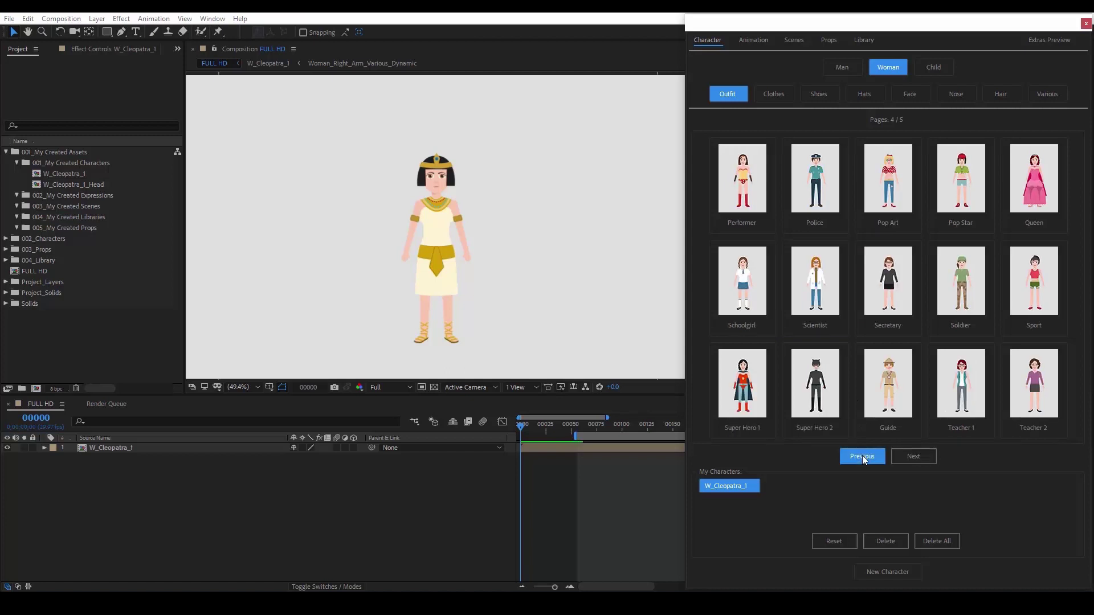
click(863, 456)
click(863, 456)
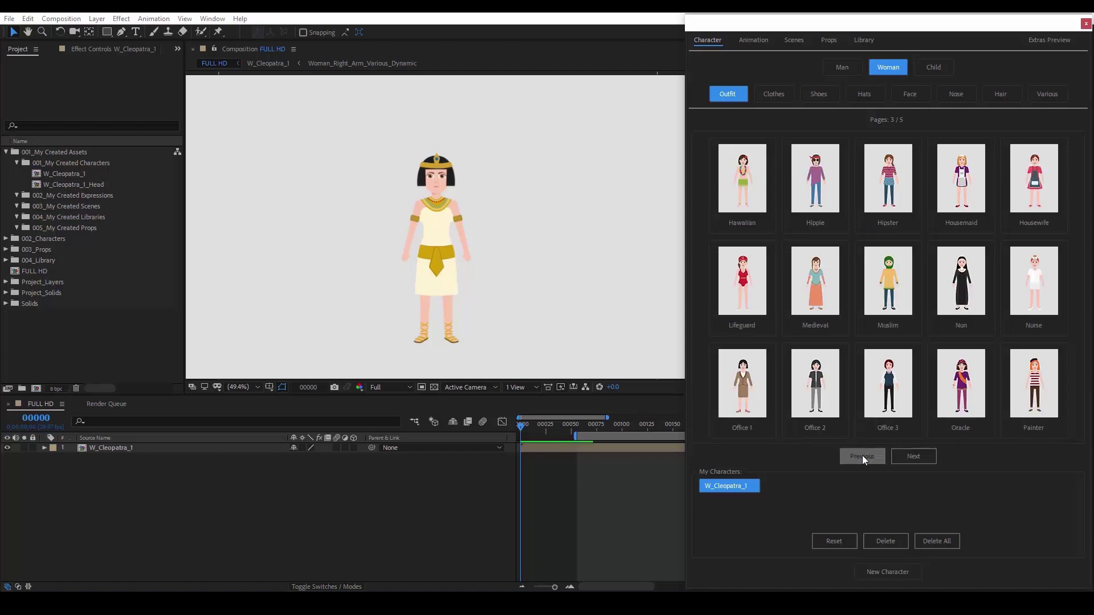
click(743, 384)
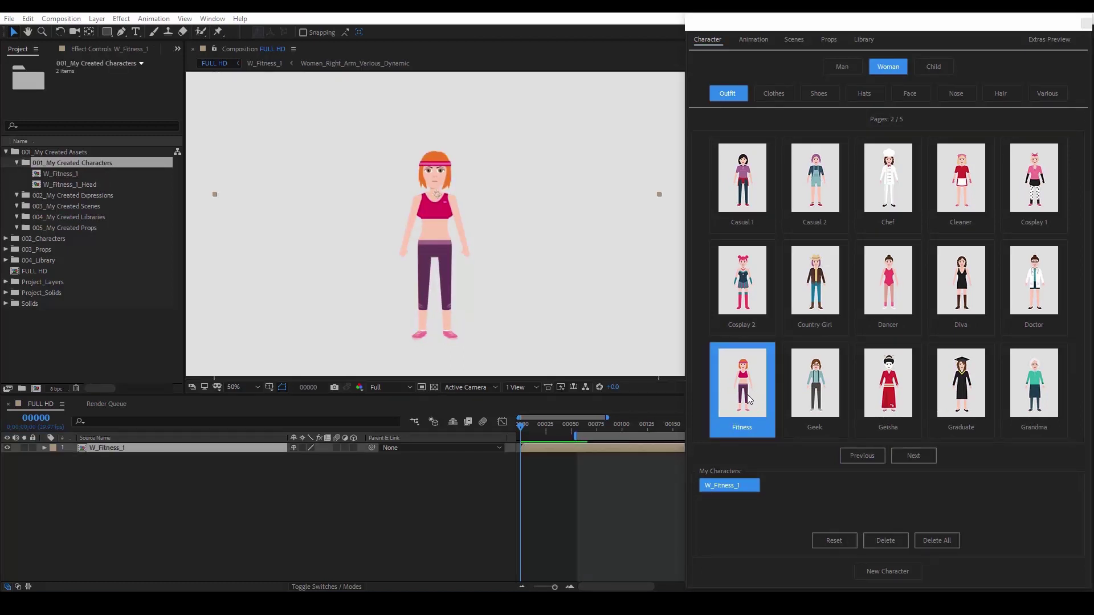
Apply the Neutral-Angry 1 expression and preview it from frame 109
click(758, 41)
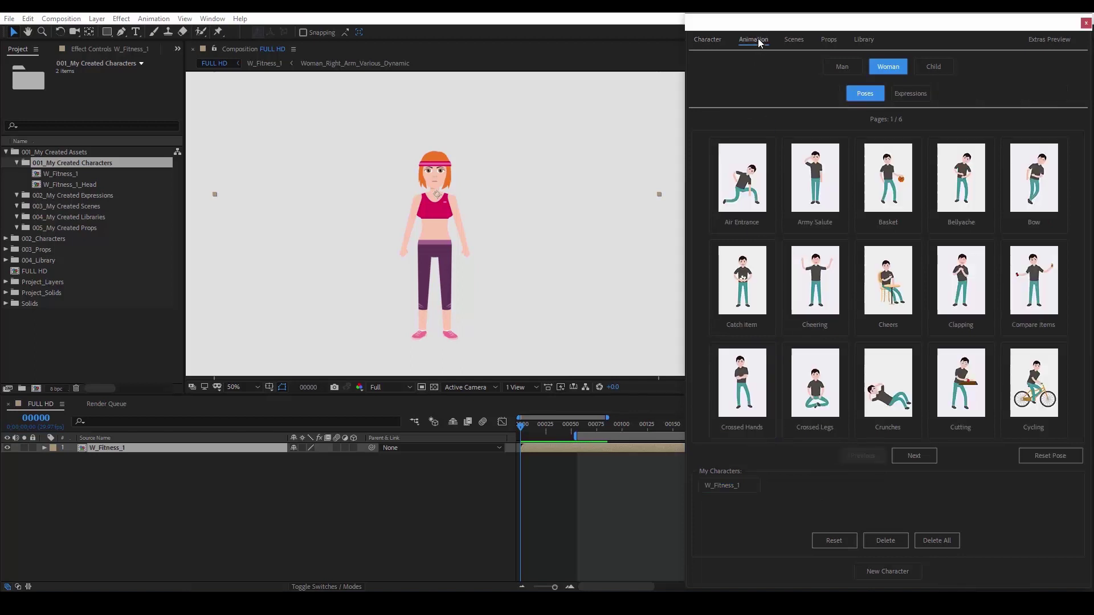
click(907, 94)
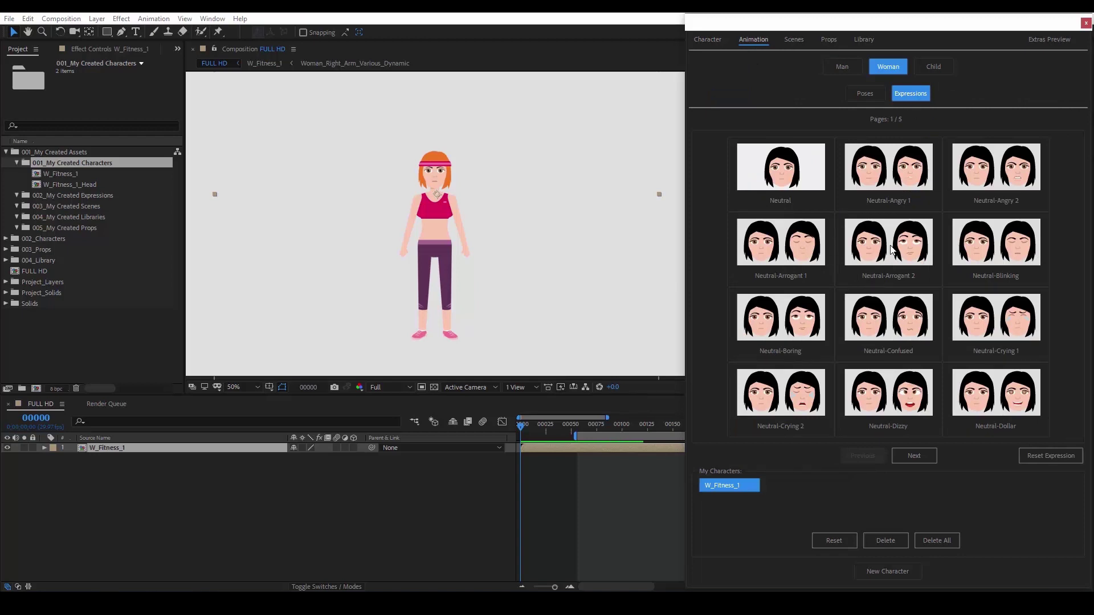
click(903, 184)
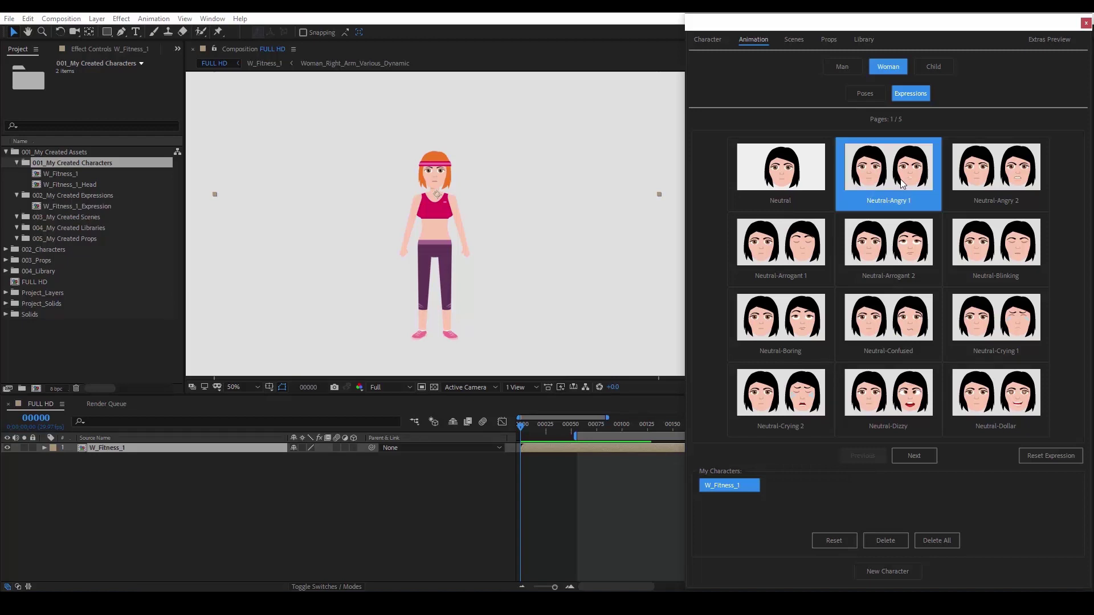
scroll(442, 188, up, 4)
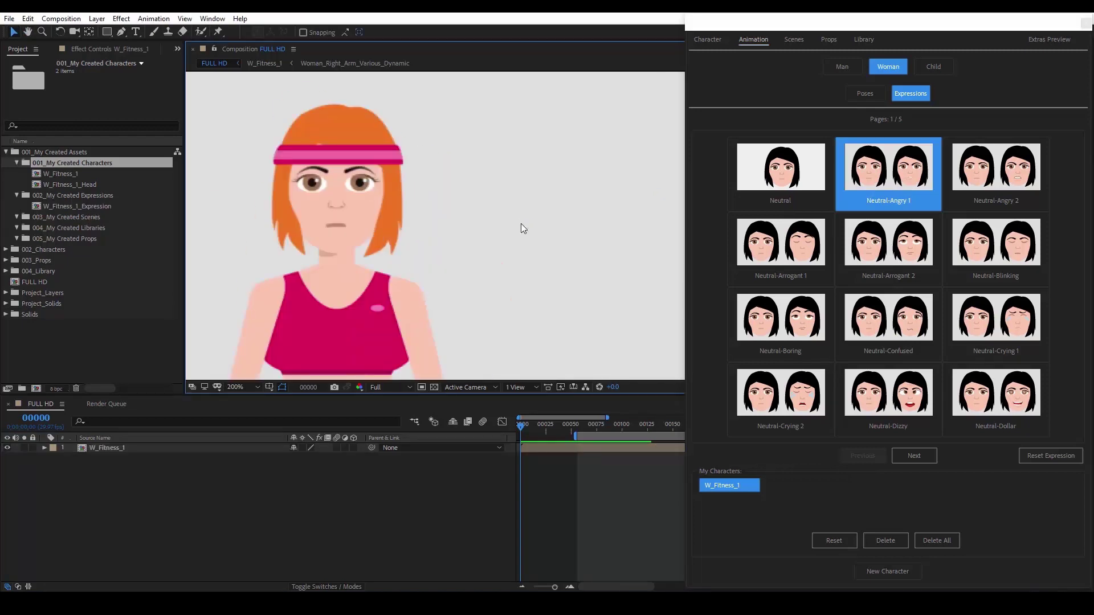
click(631, 428)
key(space)
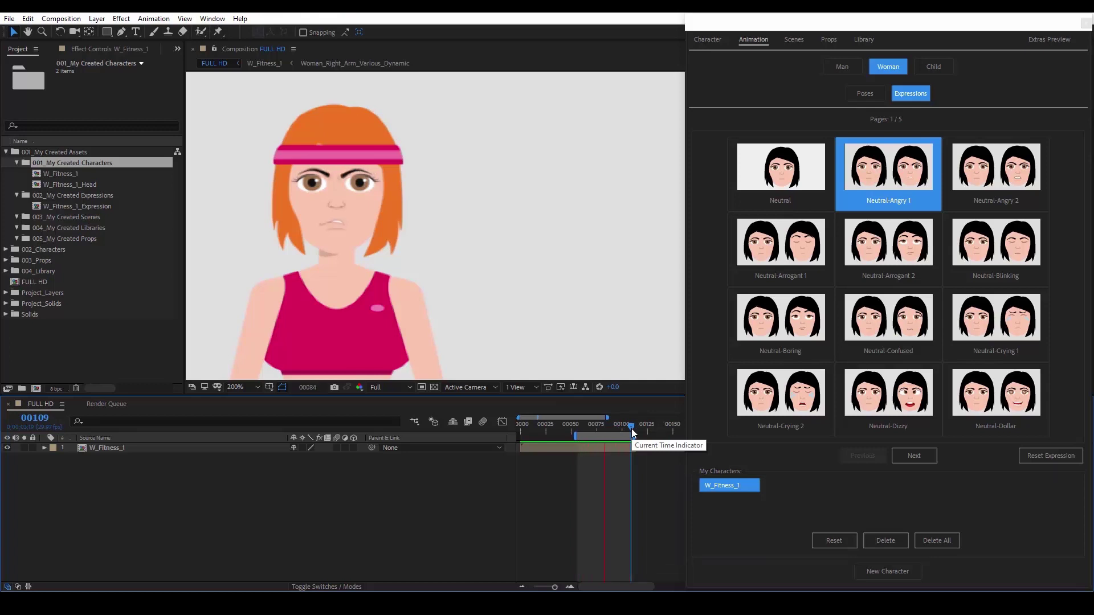
key(space)
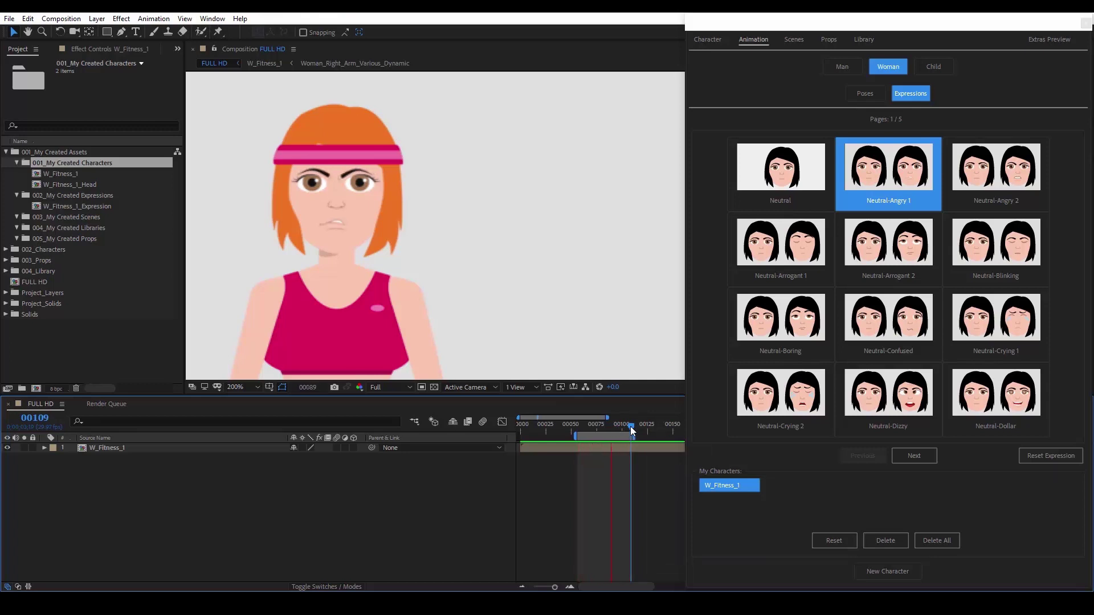
Switch to the Neutral-Happy 1 expression and preview the smiling face
click(914, 455)
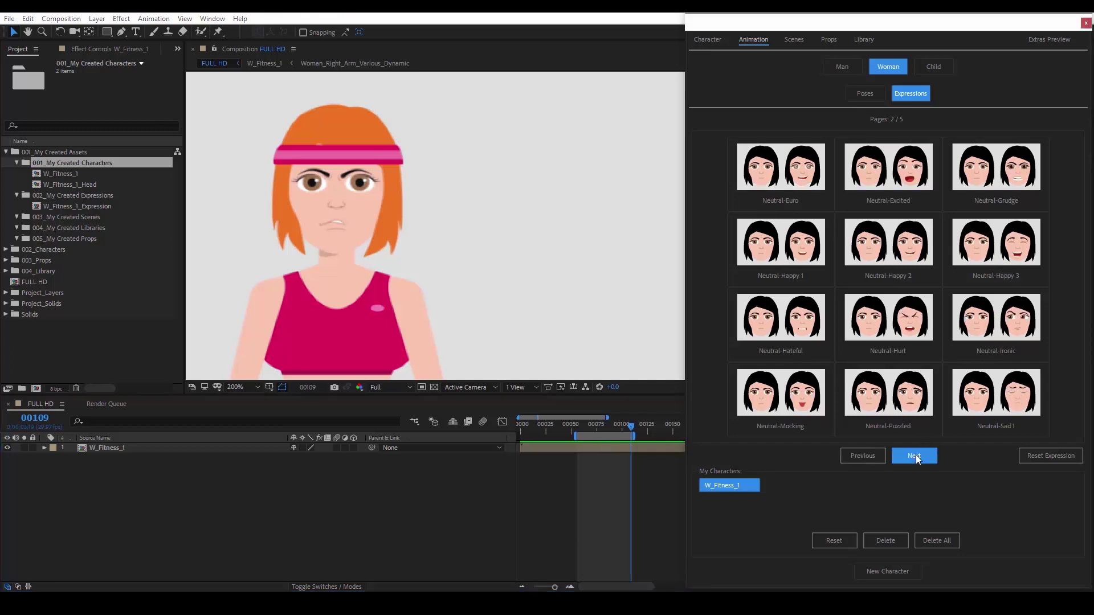
click(789, 239)
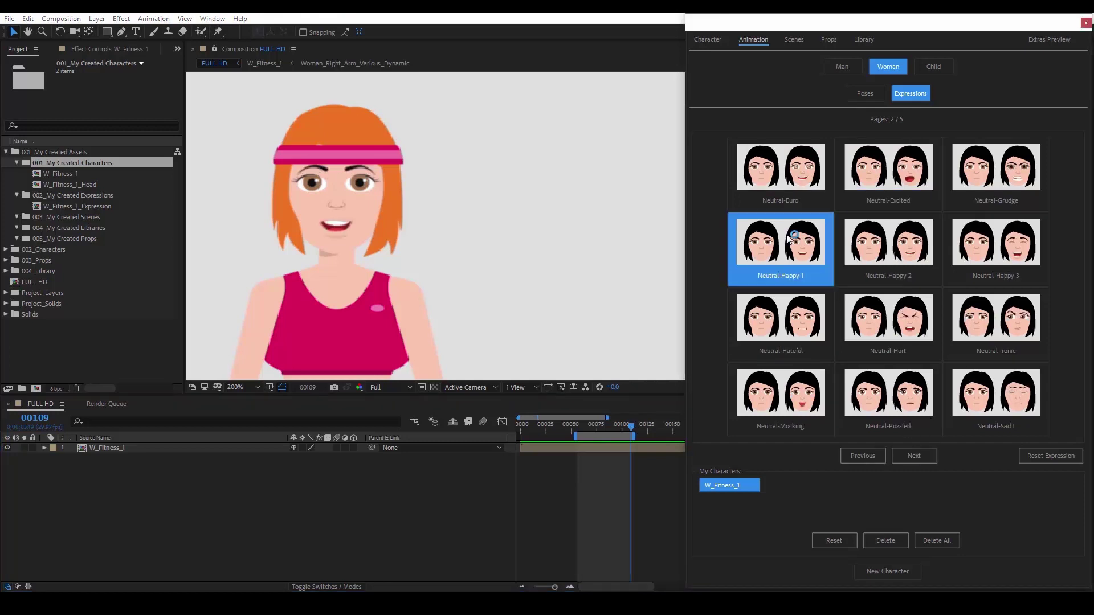
click(423, 489)
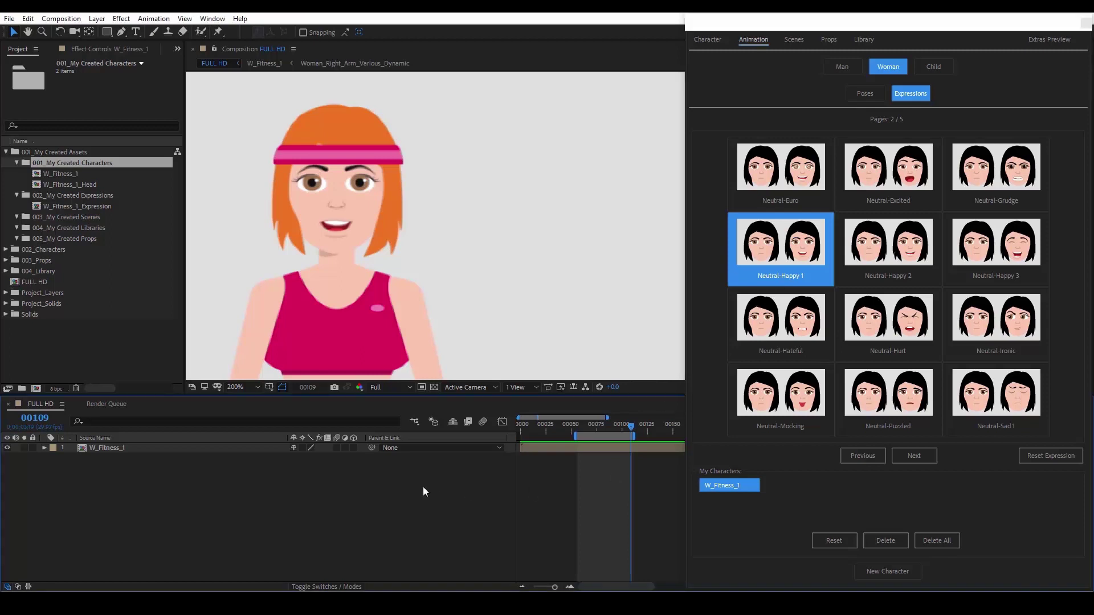
key(space)
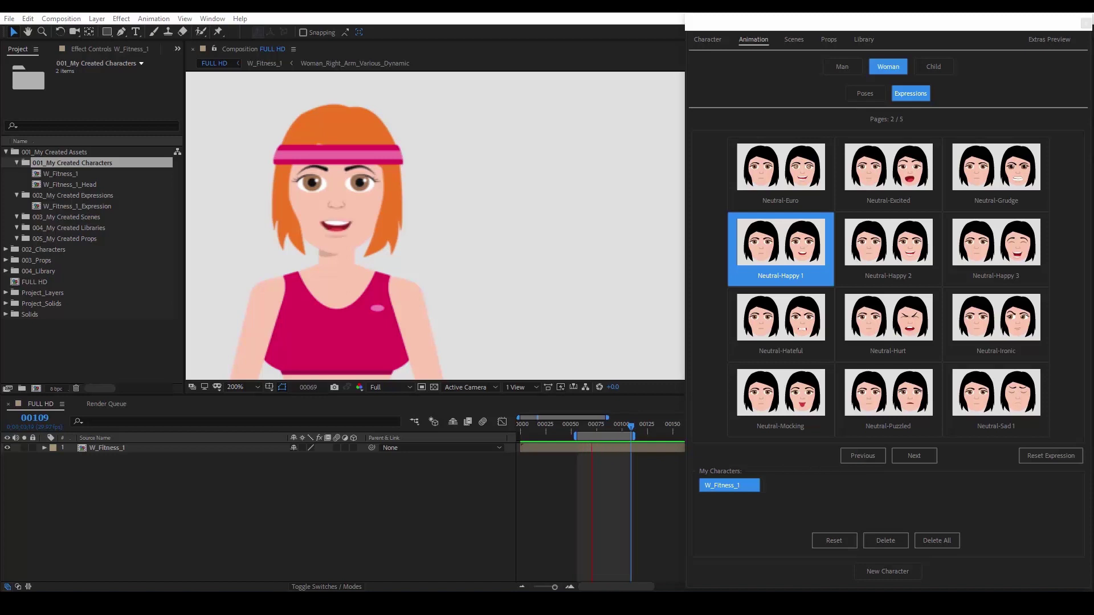
Set the viewer to Fit and preview the woman's Compare Items pose
click(780, 47)
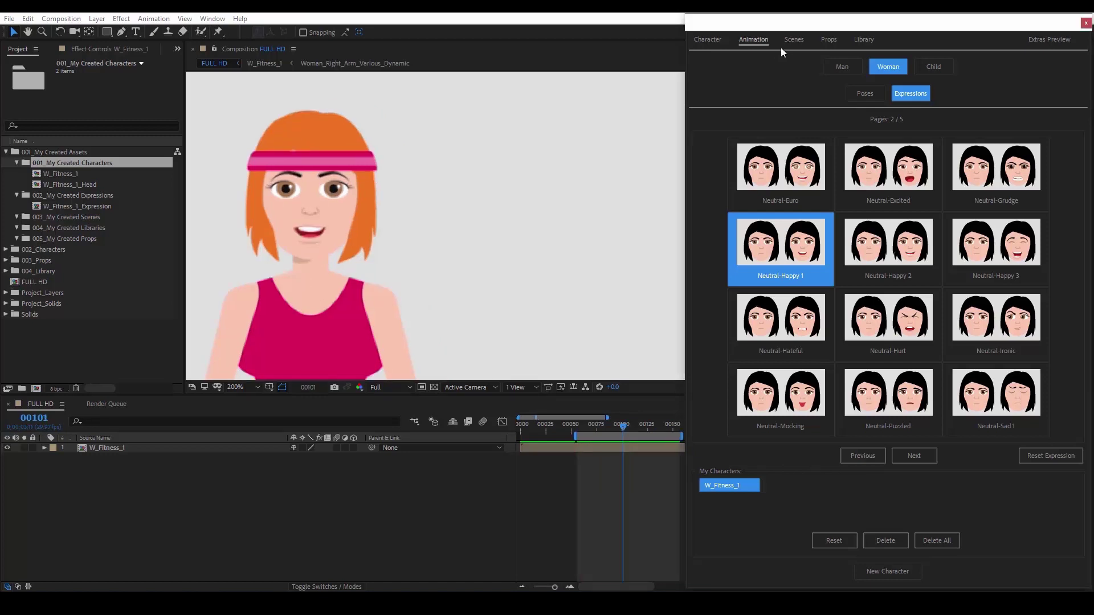
click(862, 92)
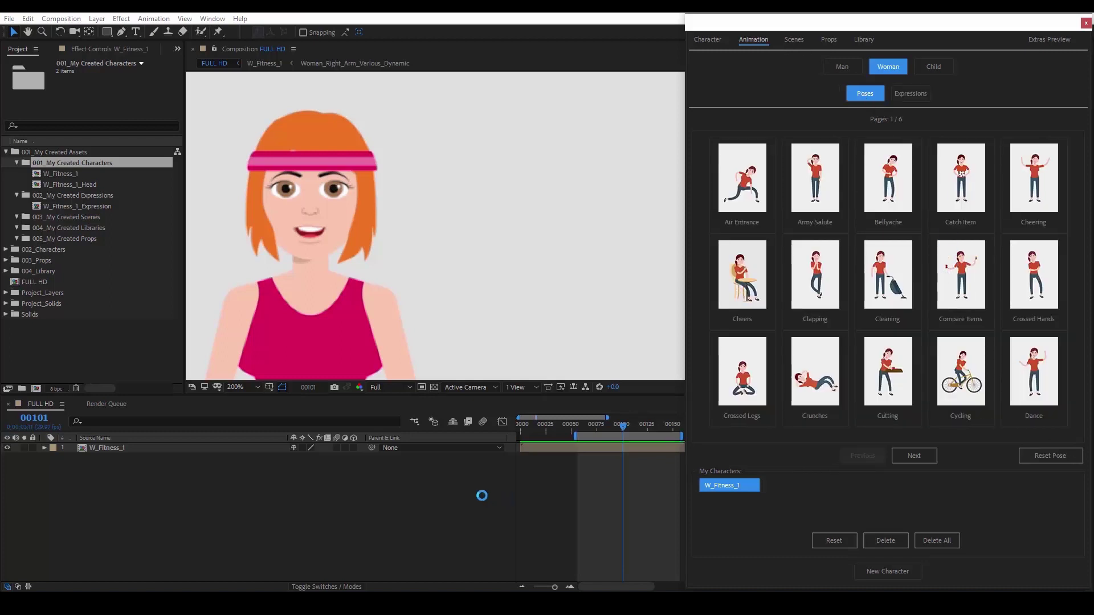
click(256, 387)
click(268, 197)
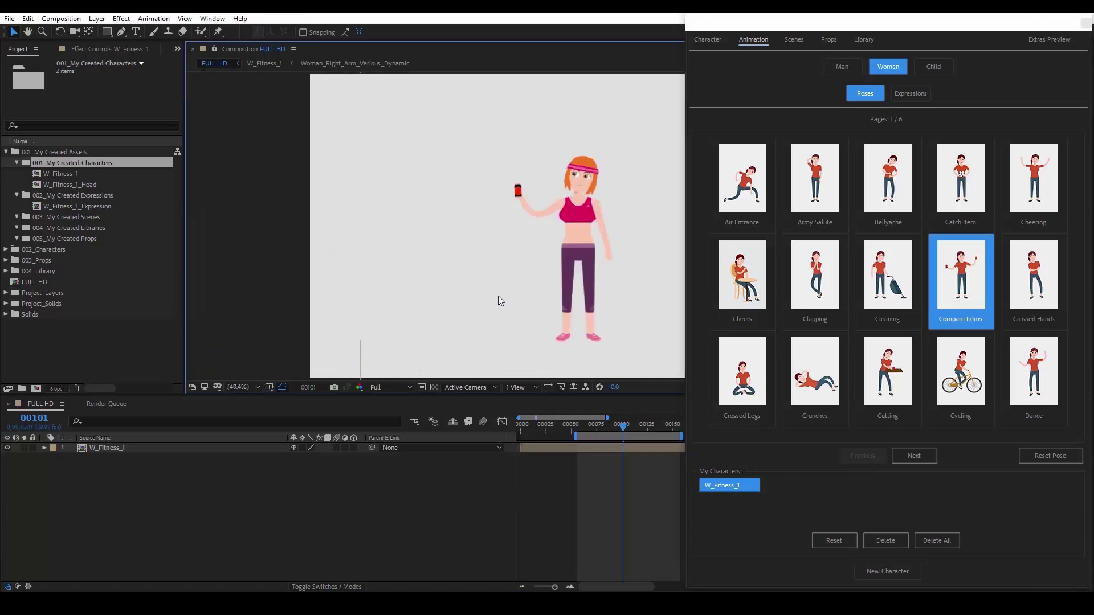
key(space)
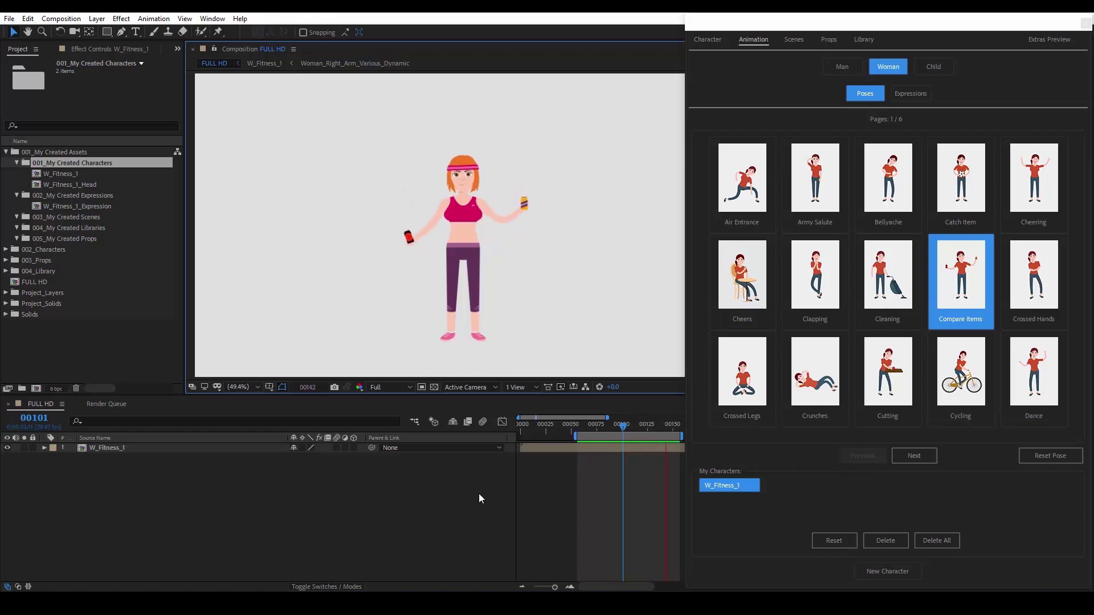
click(620, 431)
Apply the Skip Rope pose to the fitness woman from page 5 of poses
click(922, 458)
click(930, 455)
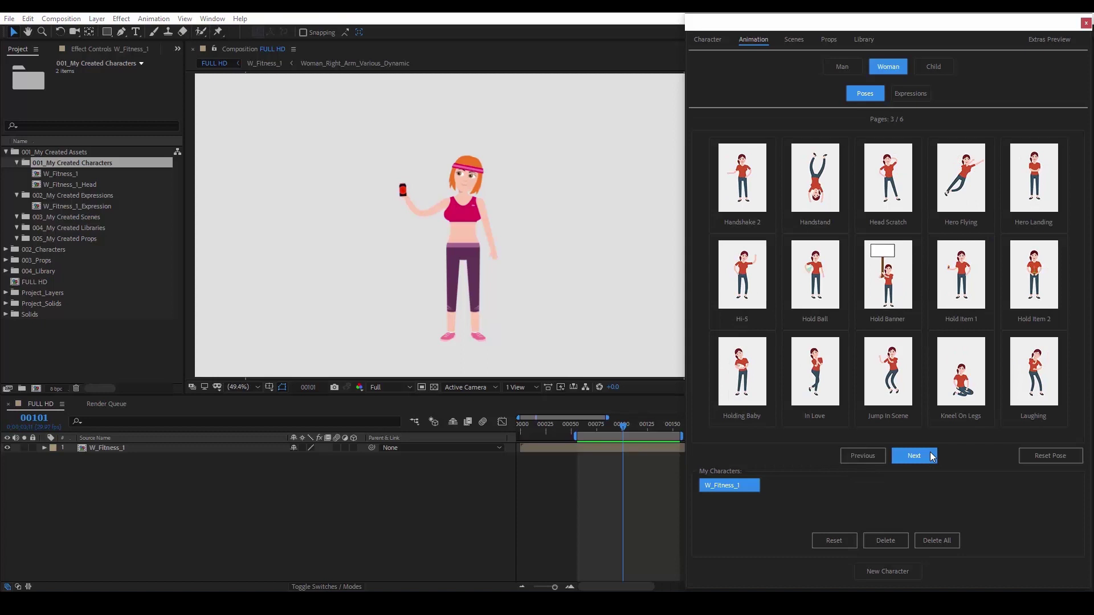
click(930, 453)
click(930, 453)
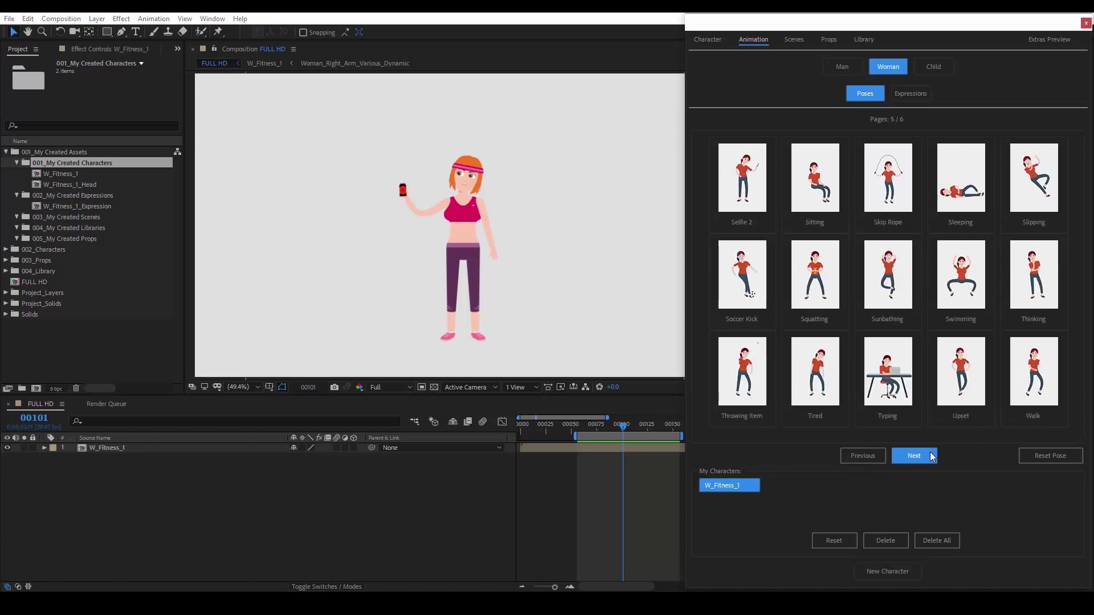
click(882, 192)
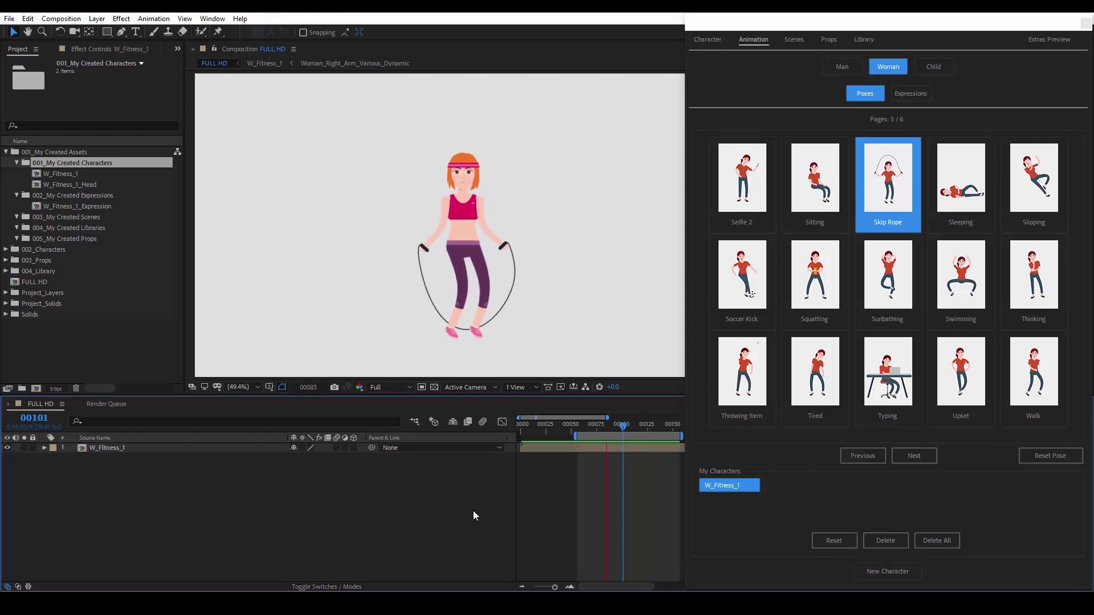
key(space)
Hide layer 1 and add a child, trying Beach, Casual 1 and Casual 5 outfits
click(8, 448)
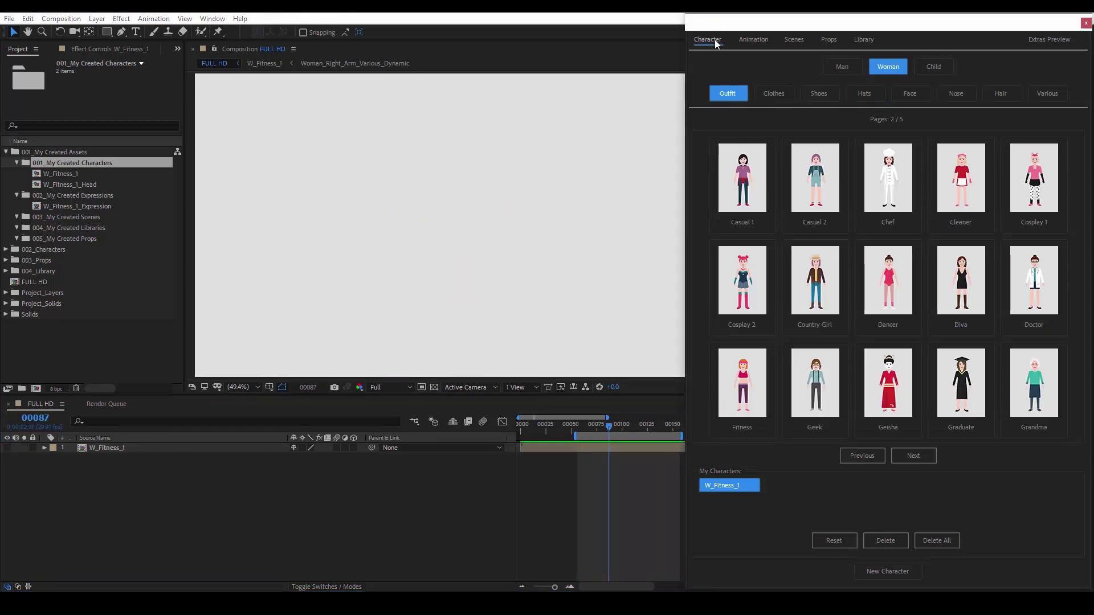
click(933, 68)
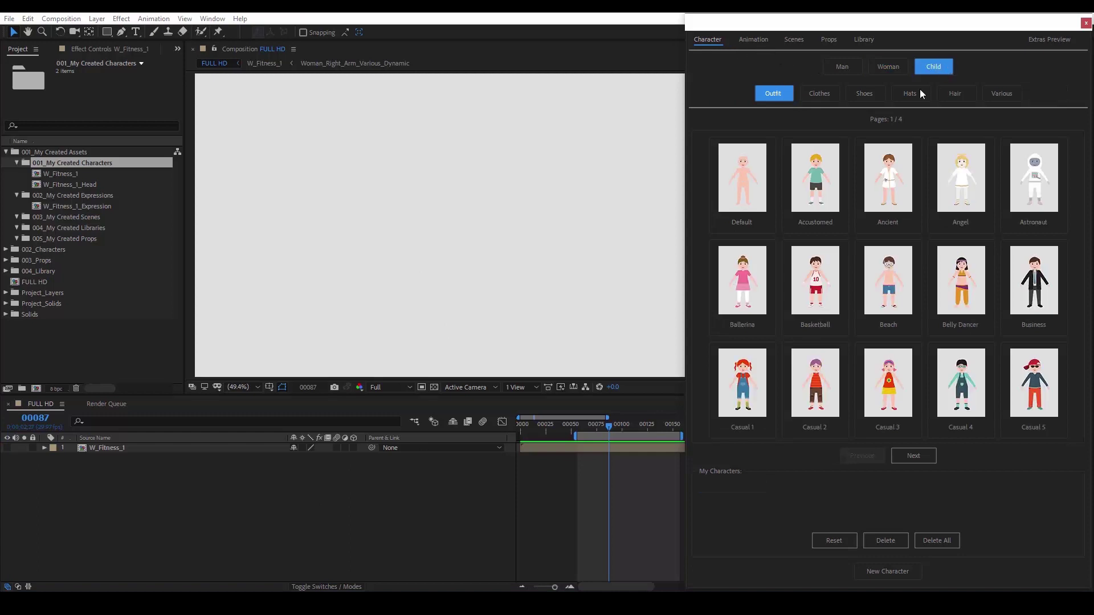
click(494, 482)
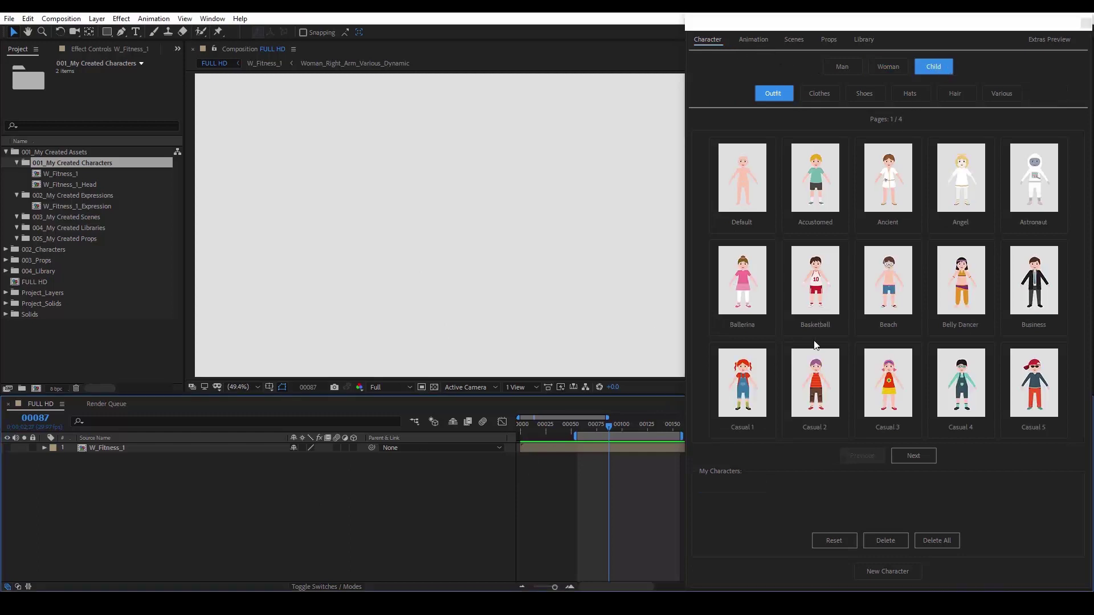
click(888, 296)
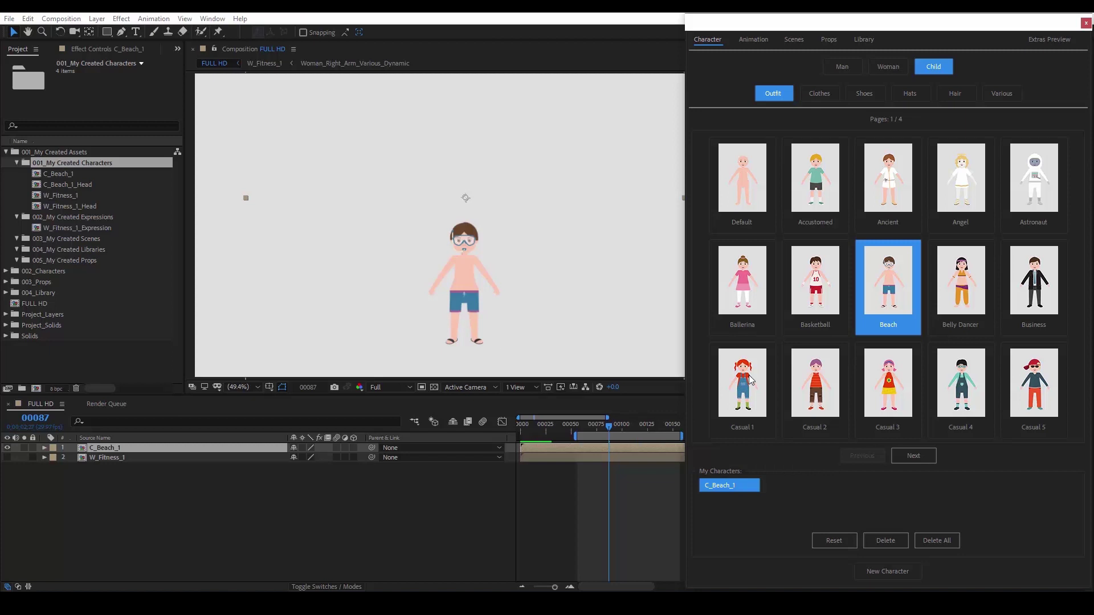
click(748, 375)
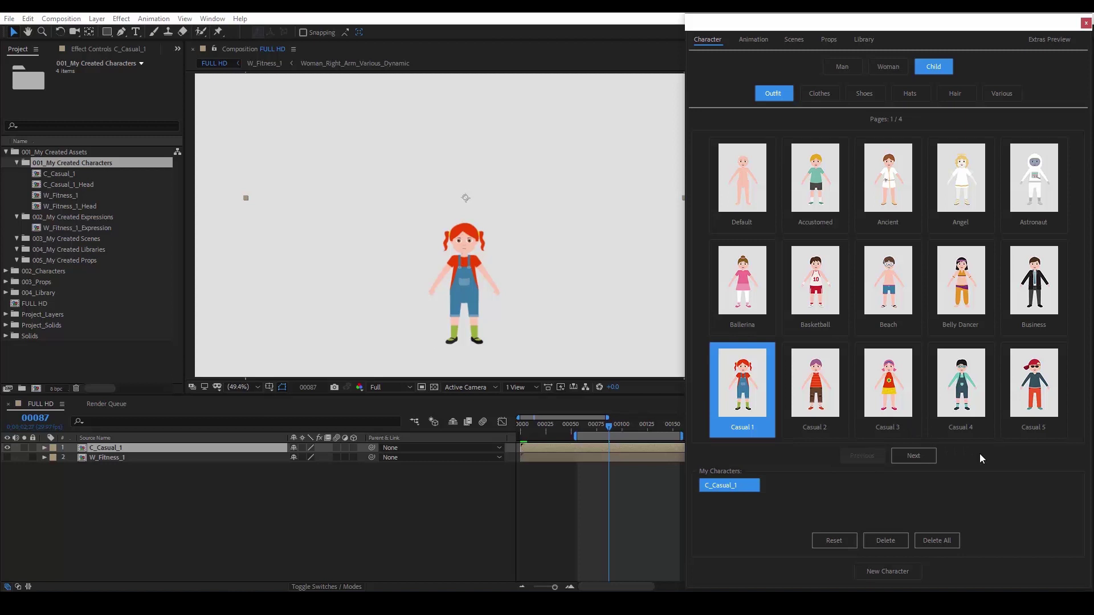
click(1044, 388)
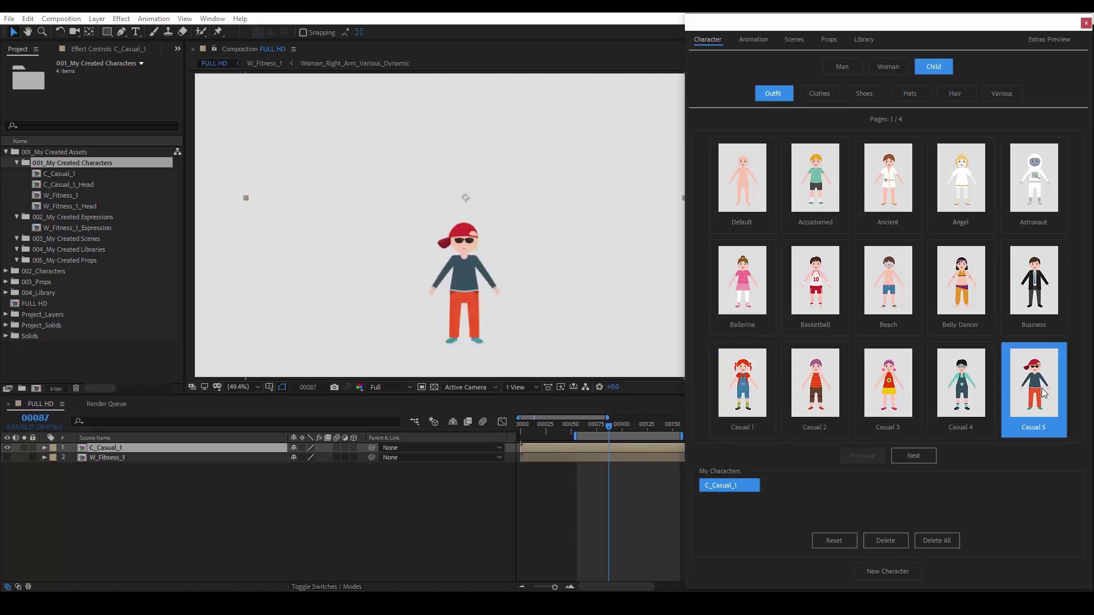
Try the King and Winter Girl outfits, then dress the child in Nerd
click(918, 456)
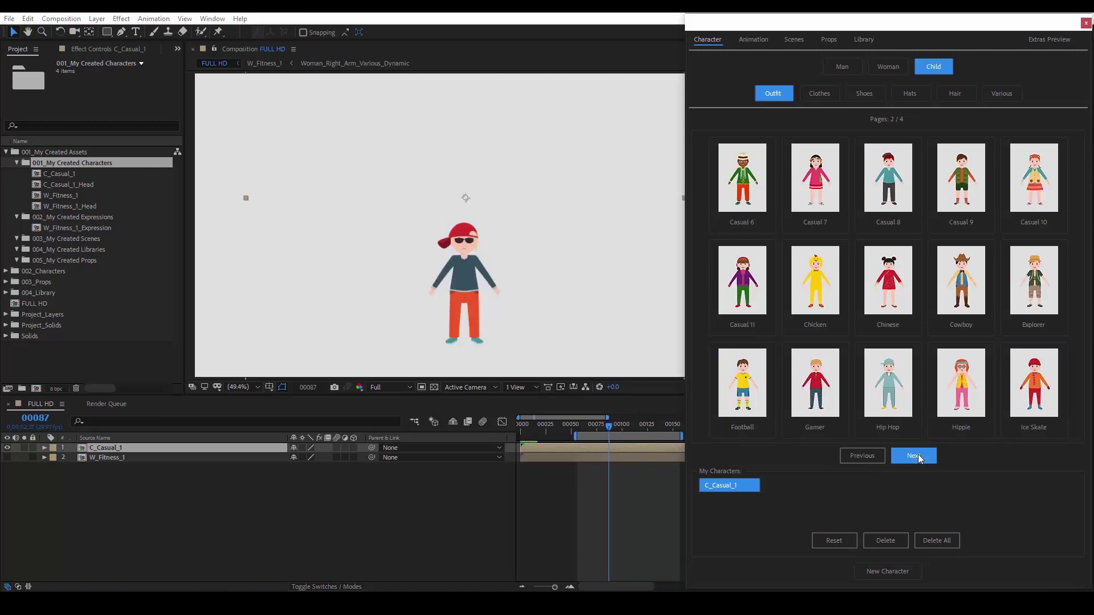
click(920, 455)
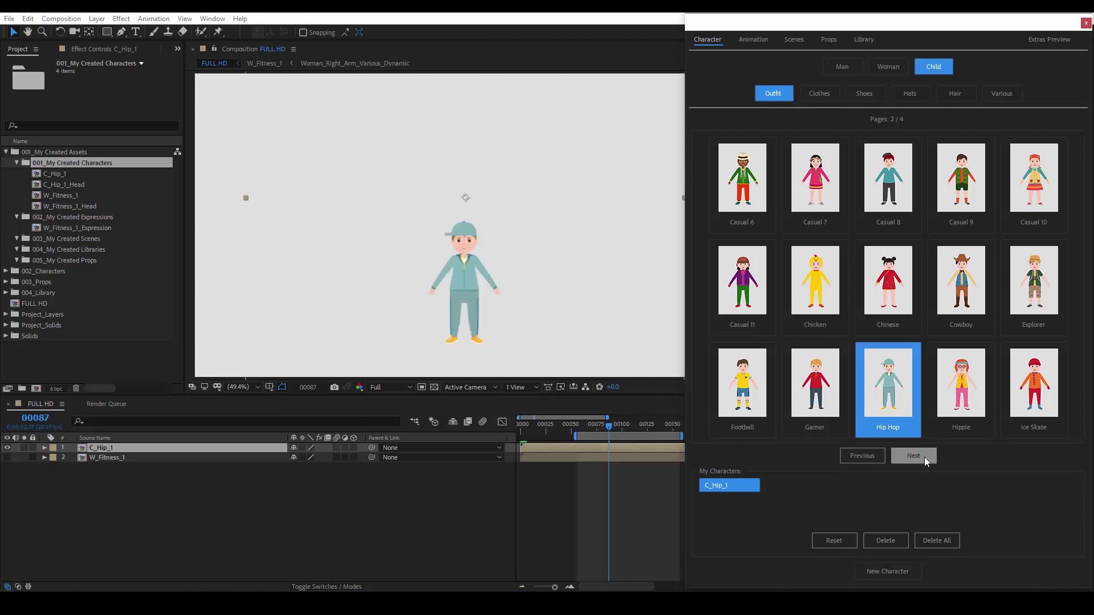
click(923, 457)
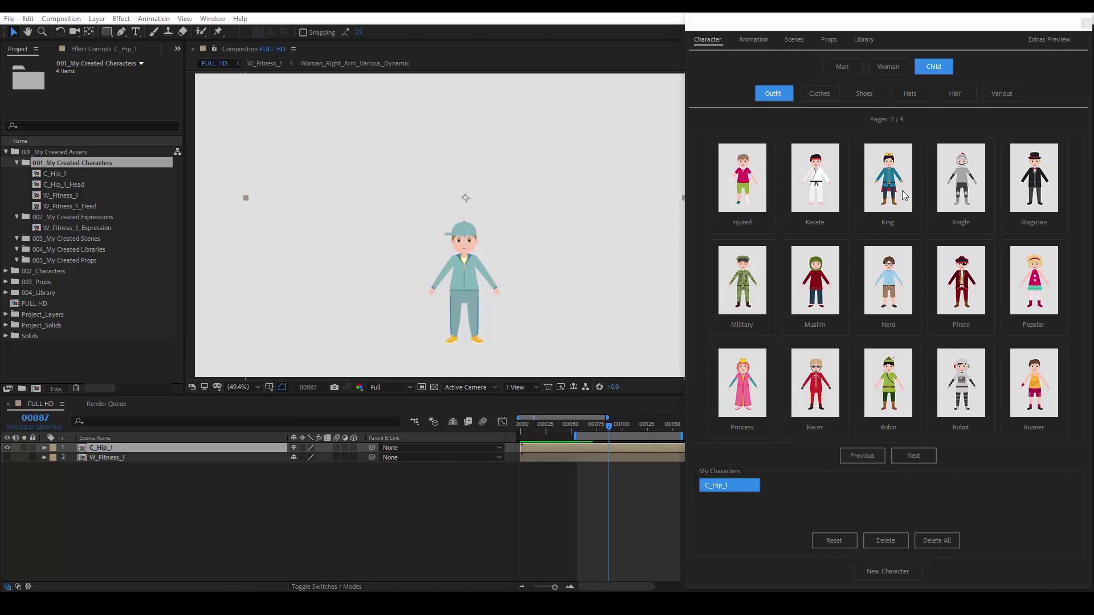
click(902, 196)
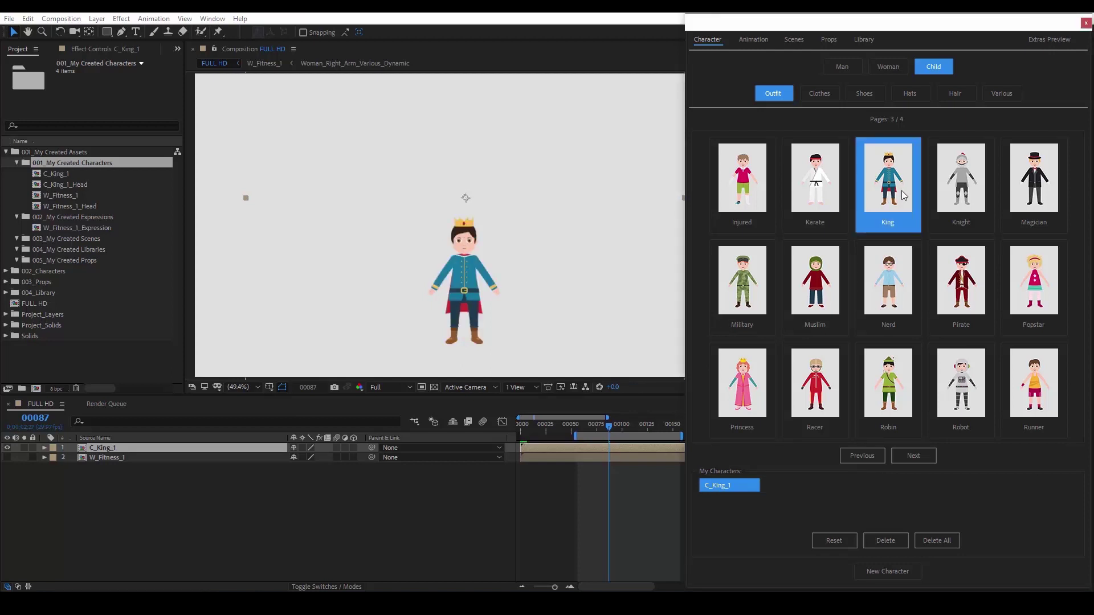
click(915, 458)
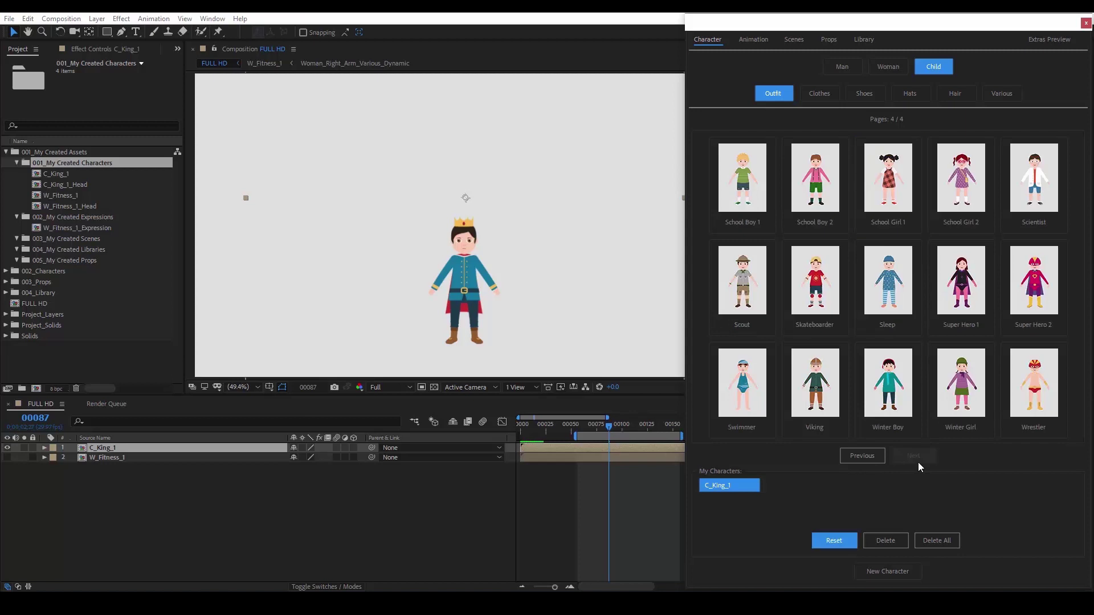
click(967, 389)
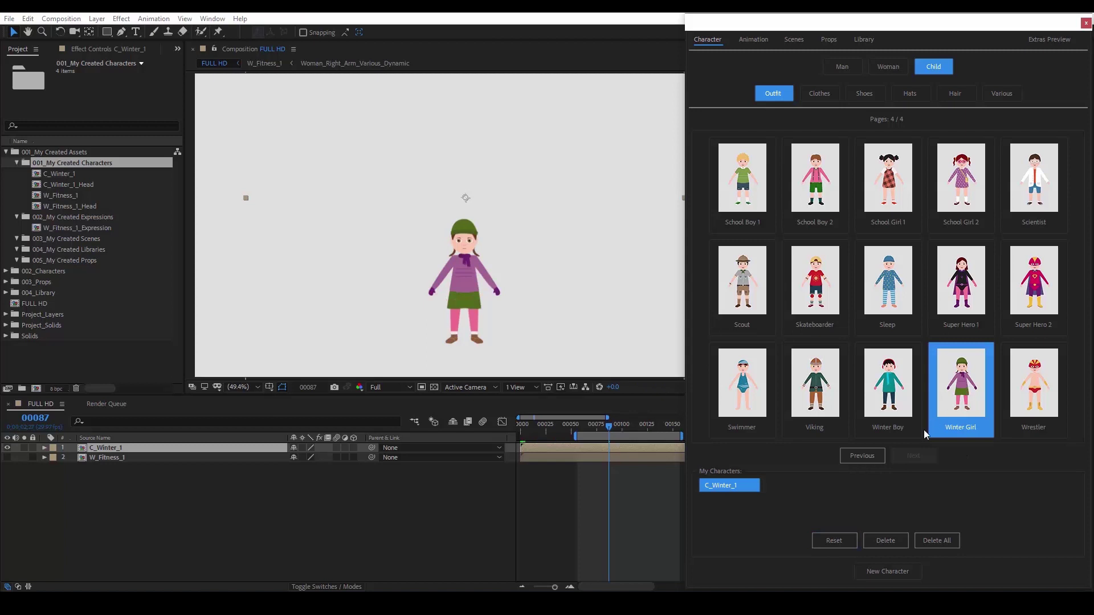
click(860, 455)
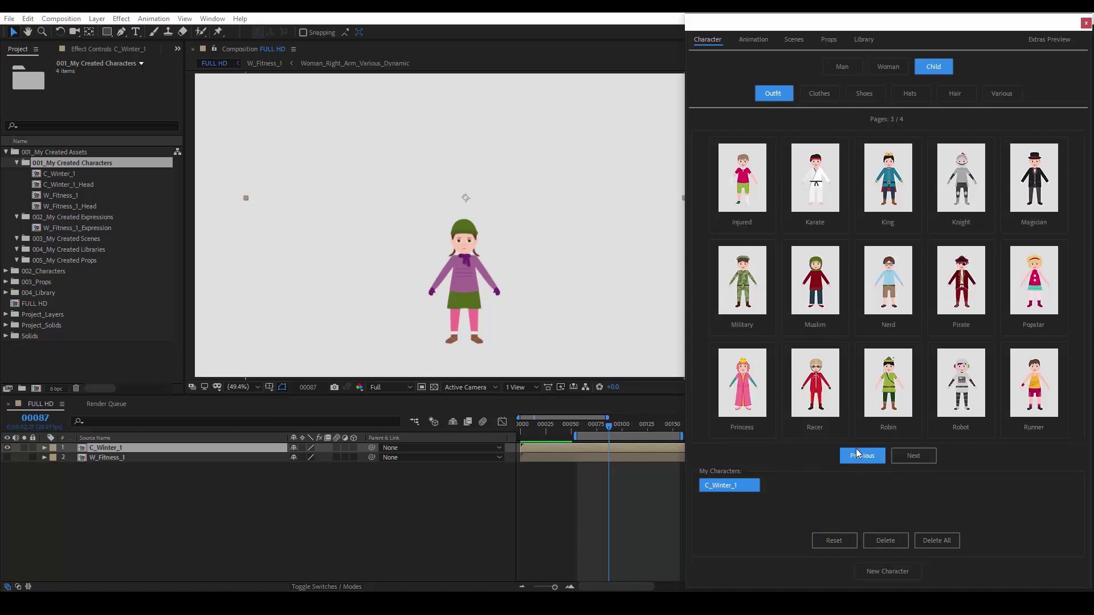
click(896, 287)
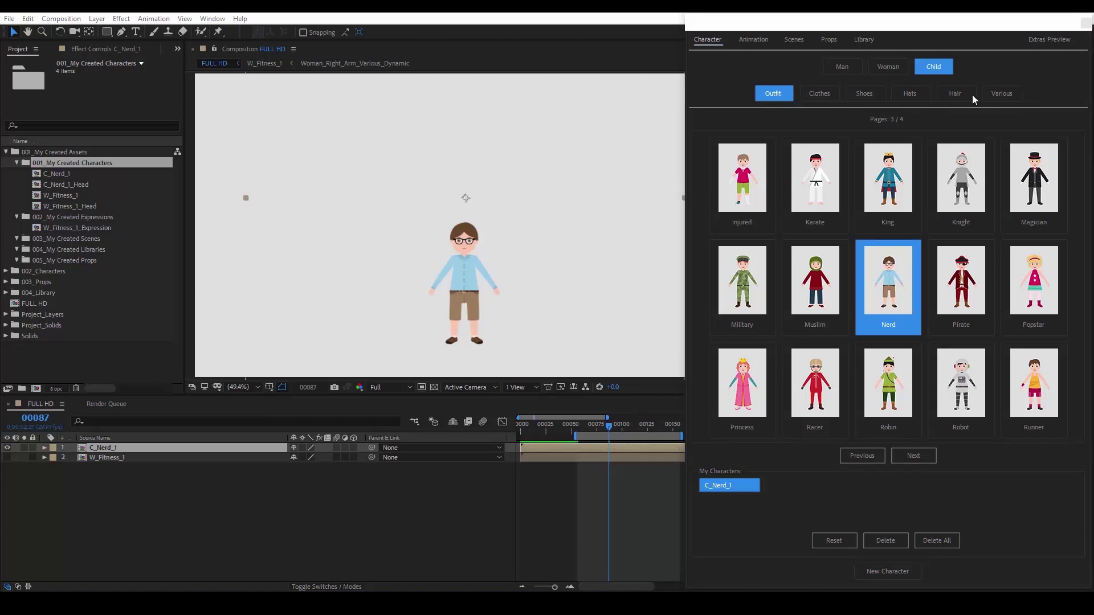
Give the Nerd child pink Glasses 9 and orange Earmuffs
click(997, 98)
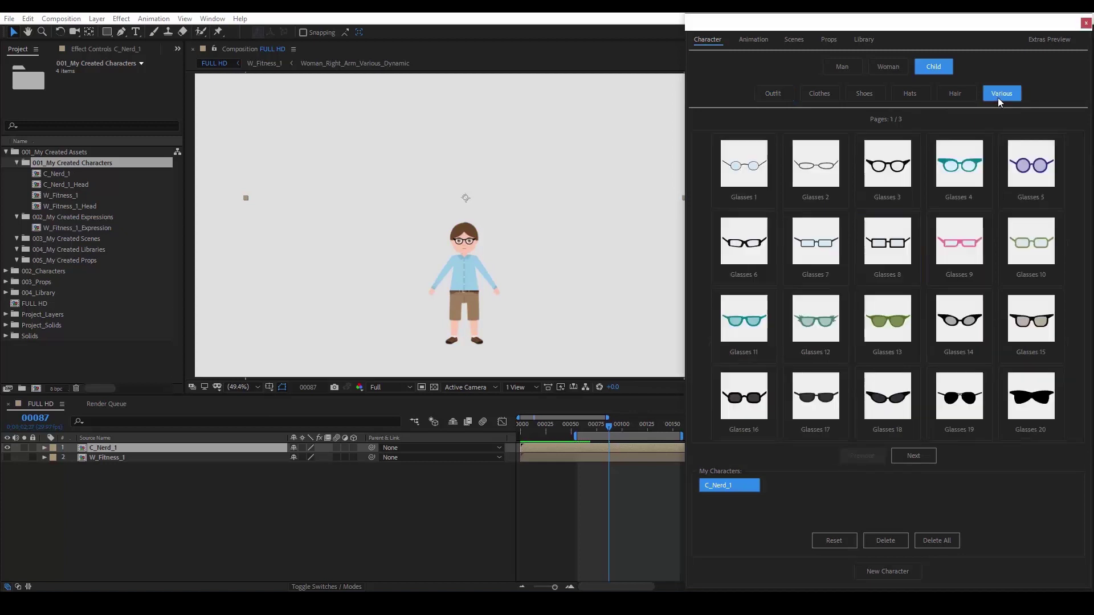
click(950, 245)
click(926, 456)
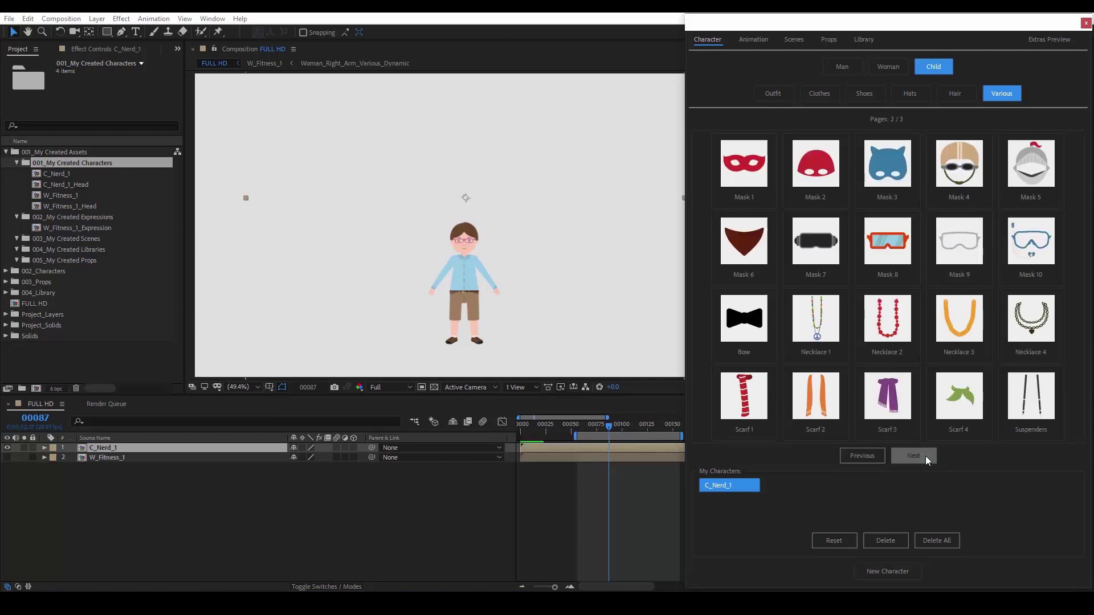
click(926, 456)
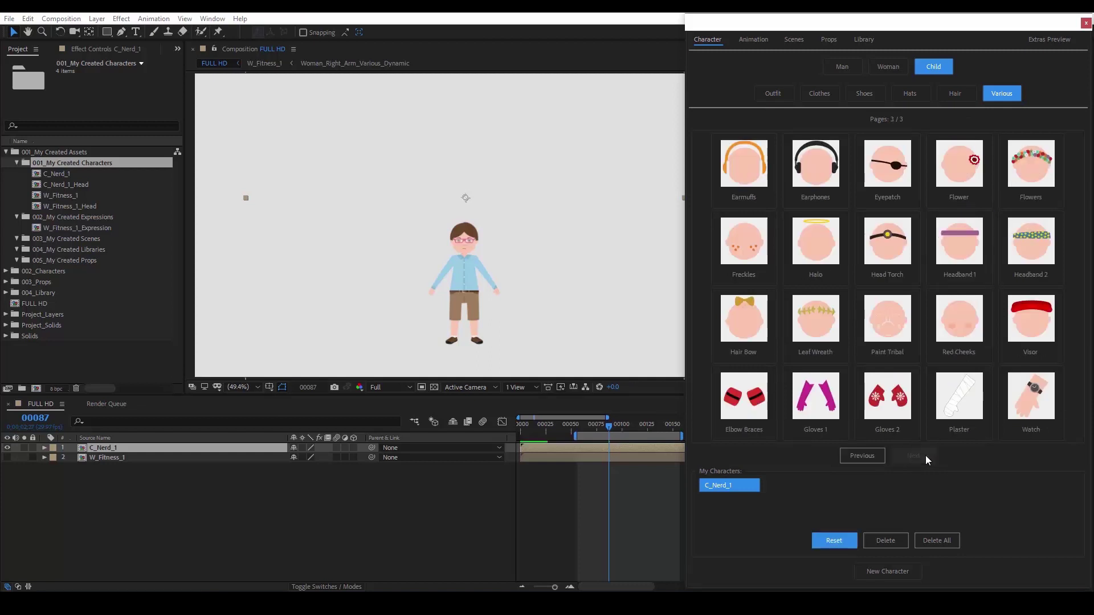
click(753, 179)
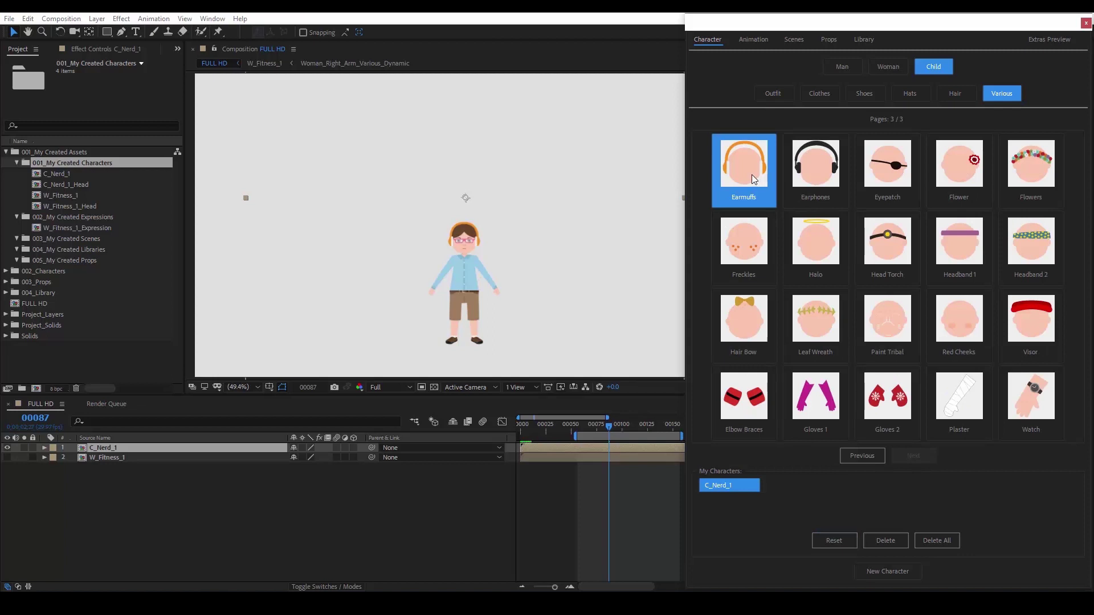
Apply the Bouncing Pony pose, then Catch Item, previewing each animation
click(757, 40)
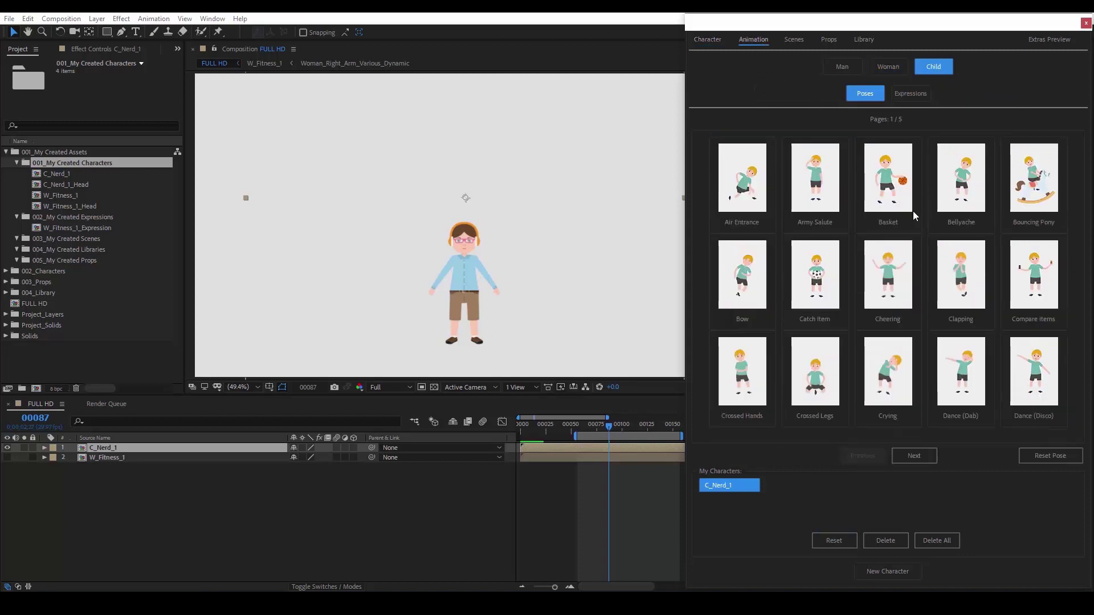
click(1038, 183)
click(441, 528)
key(space)
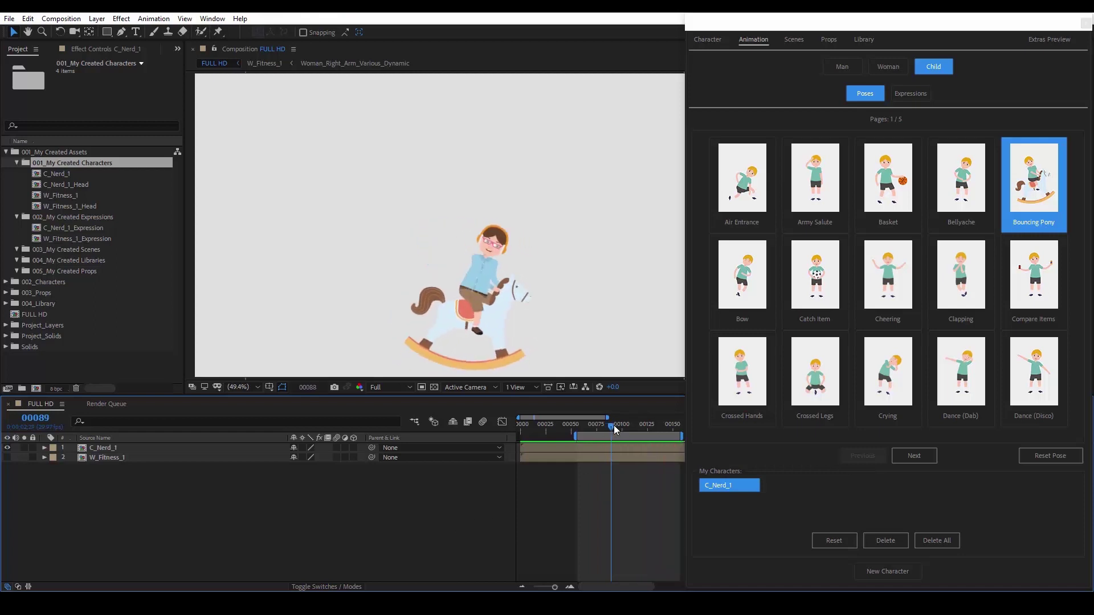
click(613, 424)
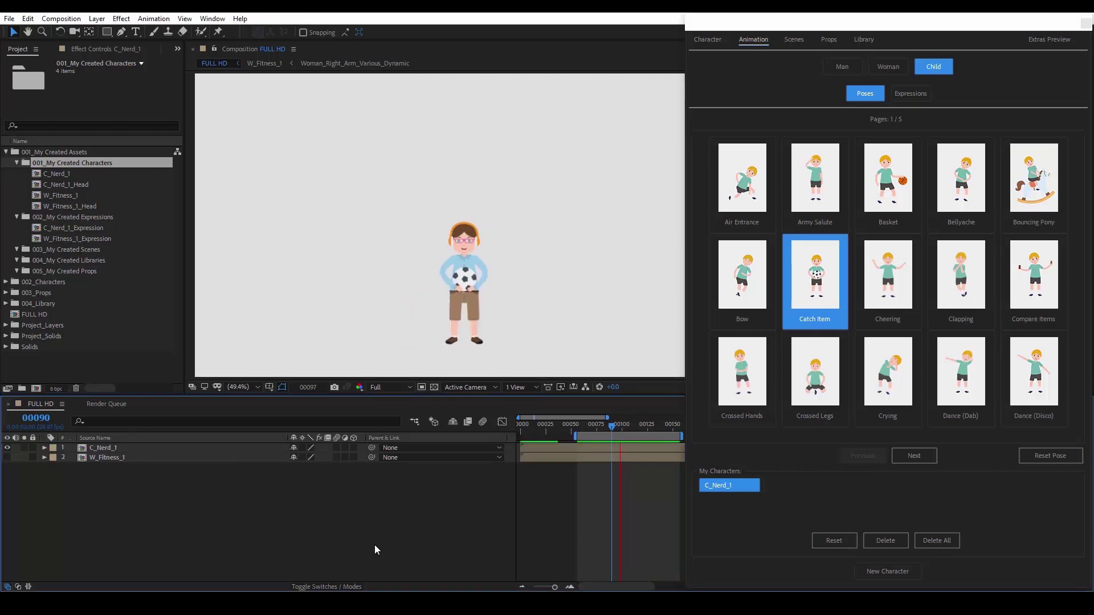
key(space)
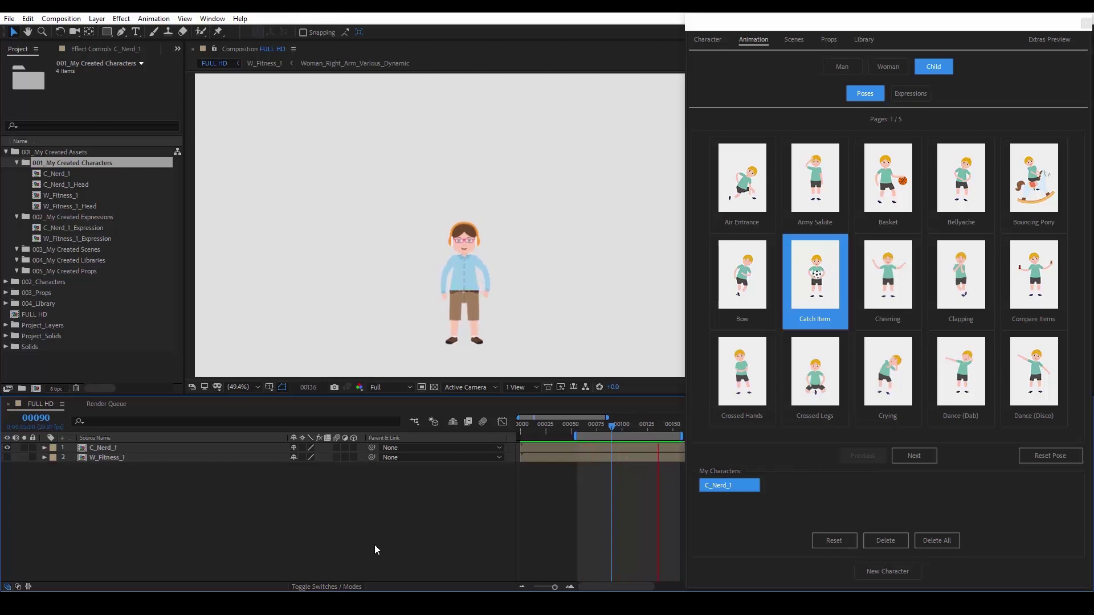
key(space)
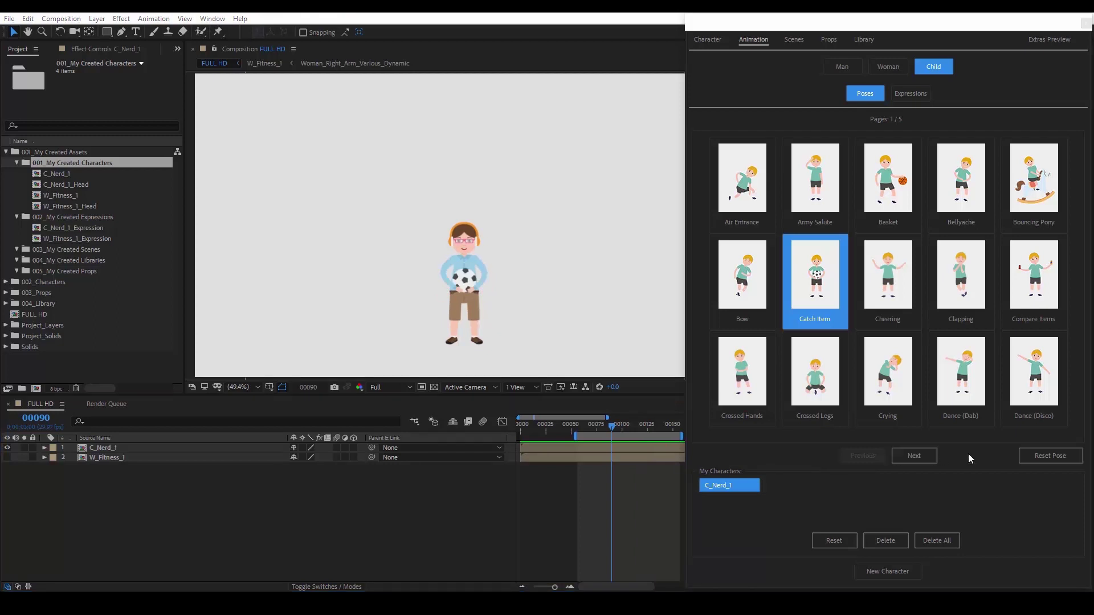
Preview the Dance (Floss) pose, then switch the child to the Guitar pose
click(922, 457)
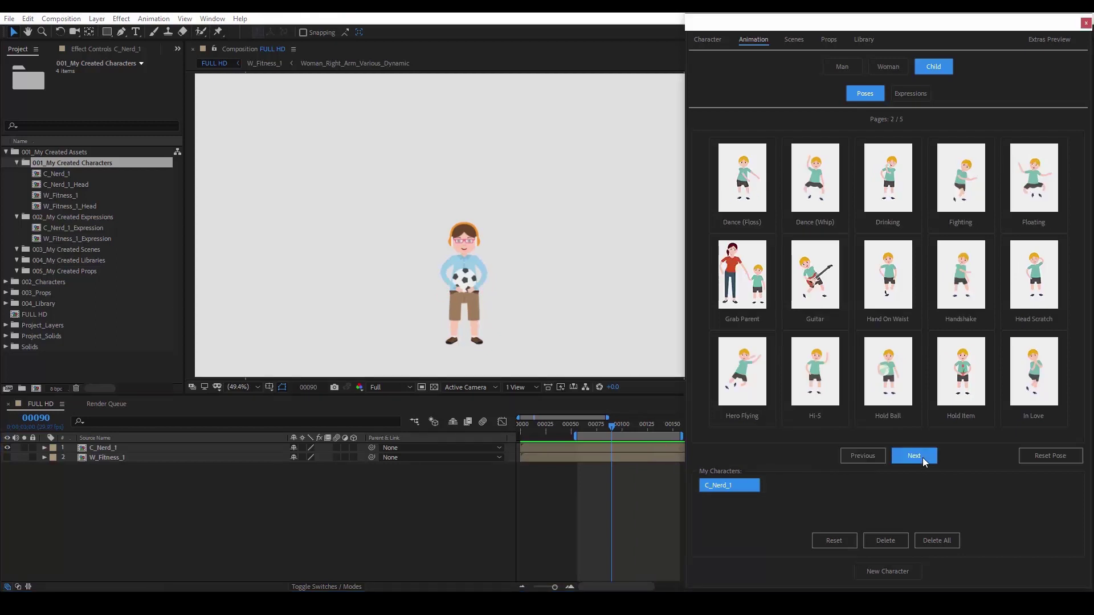
click(752, 175)
click(324, 526)
key(space)
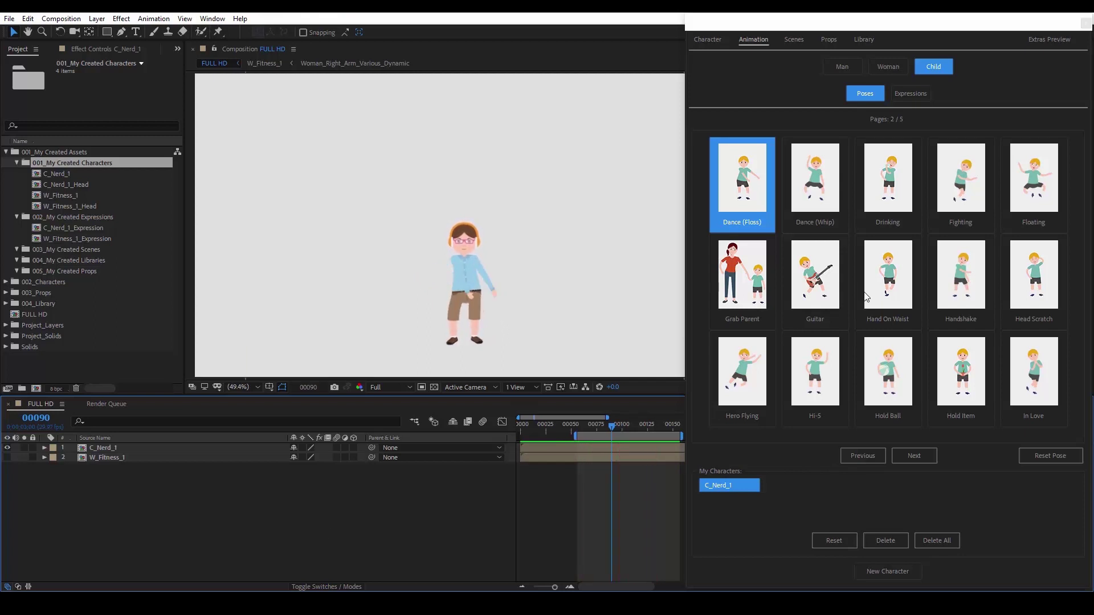
click(825, 279)
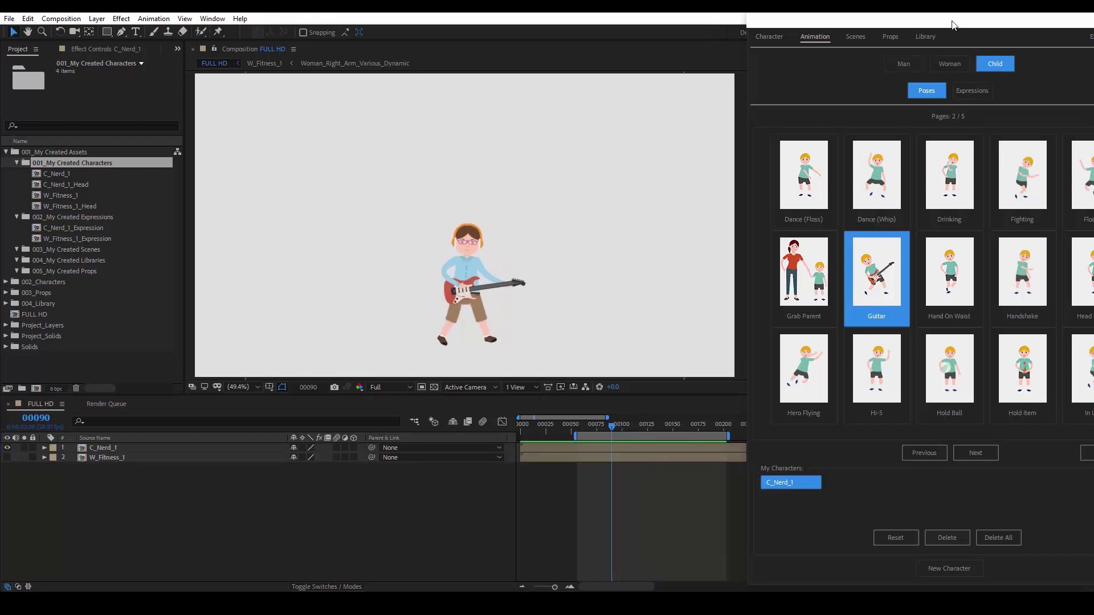
drag(959, 25, 896, 30)
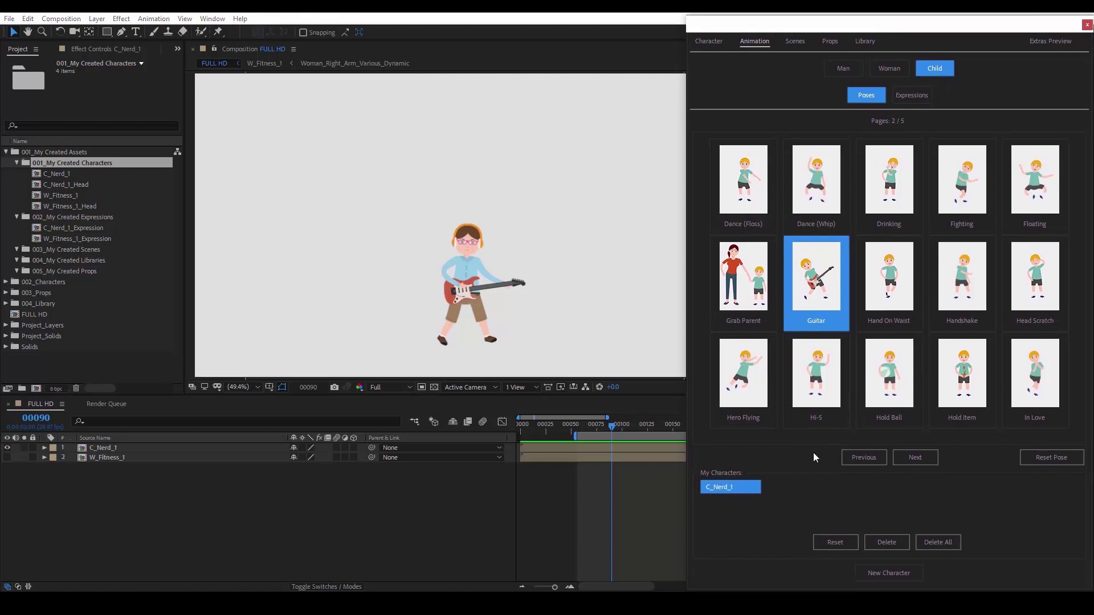
Pose the child in Grab Parent and the unhidden W_Fitness_1 woman in Grab Child
click(745, 302)
click(745, 303)
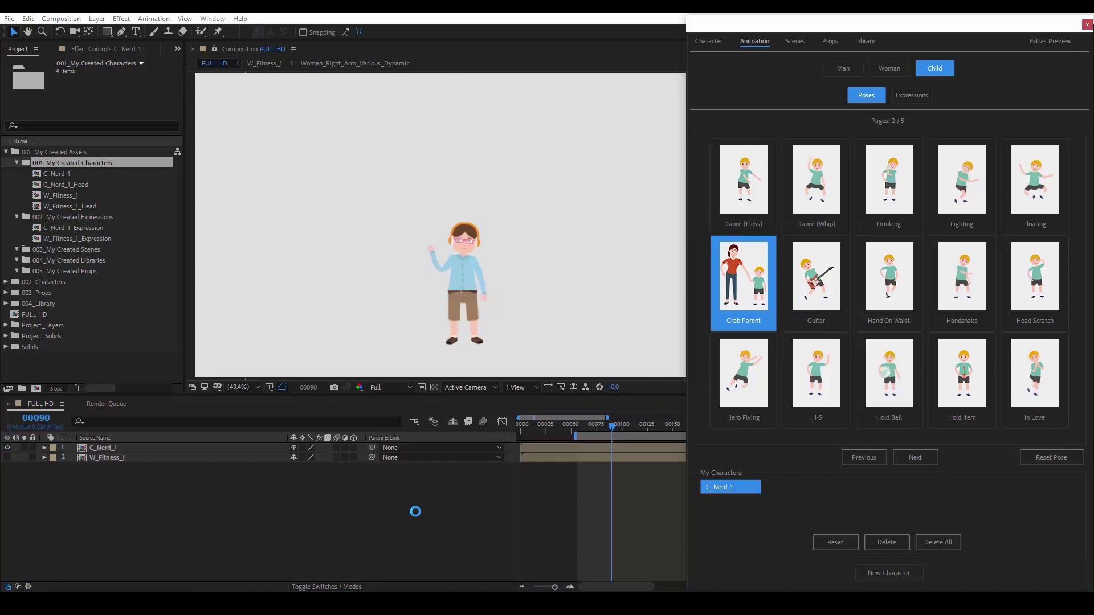
click(7, 457)
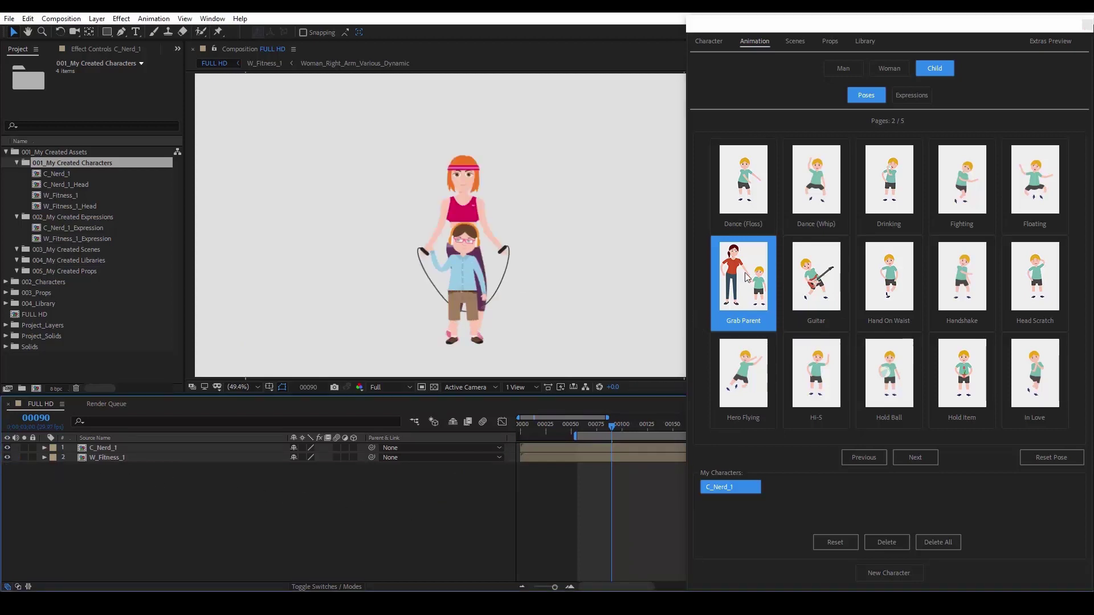
click(882, 66)
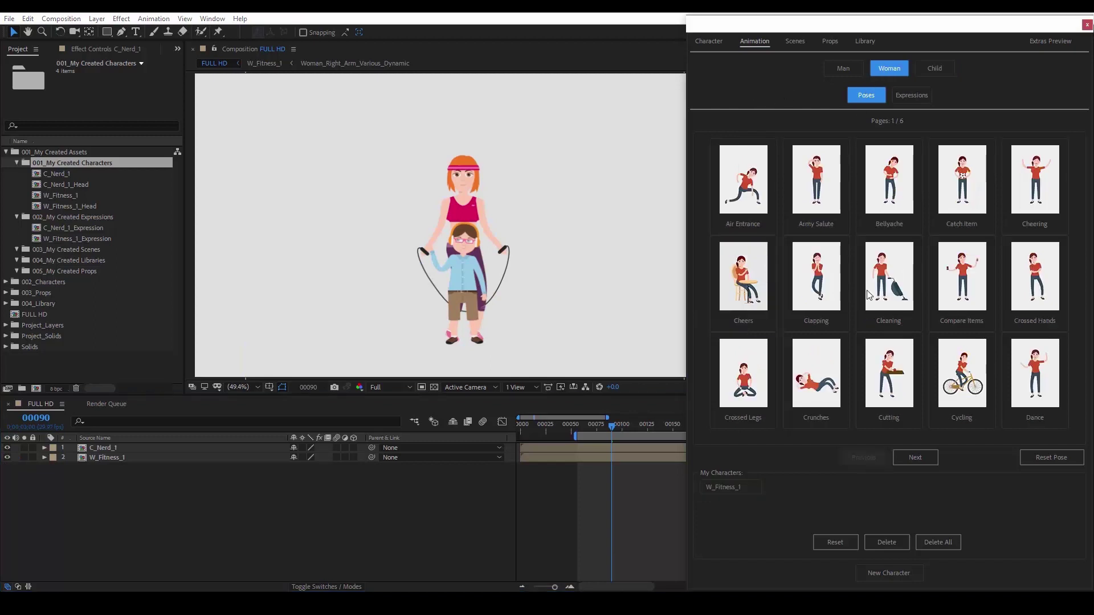
click(918, 461)
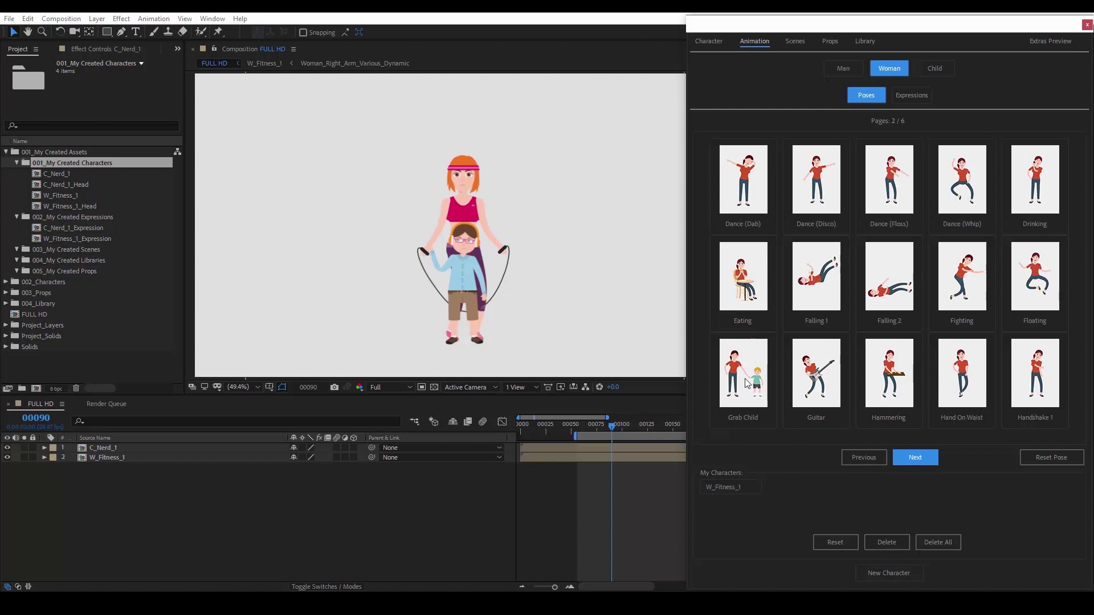
click(743, 488)
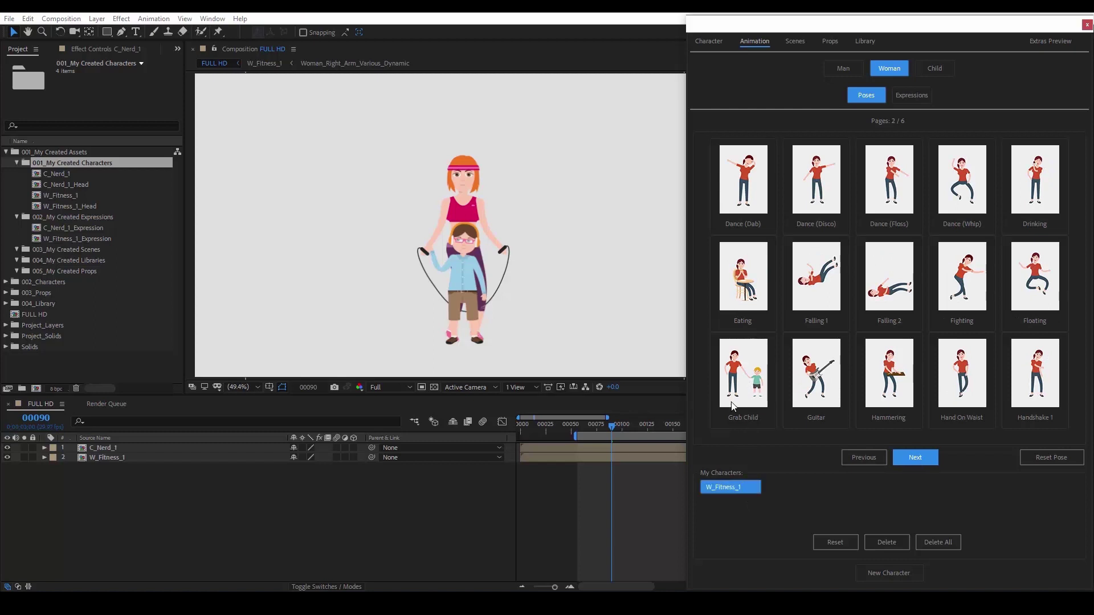
click(741, 359)
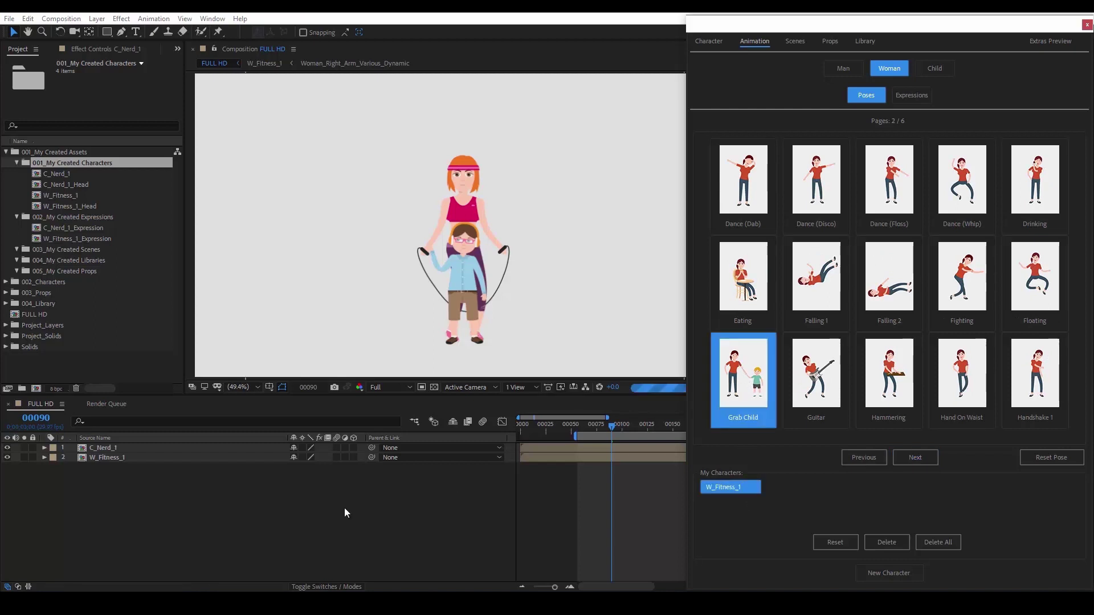
Move C_Nerd_1 beside the woman holding her hand and preview both together
click(138, 448)
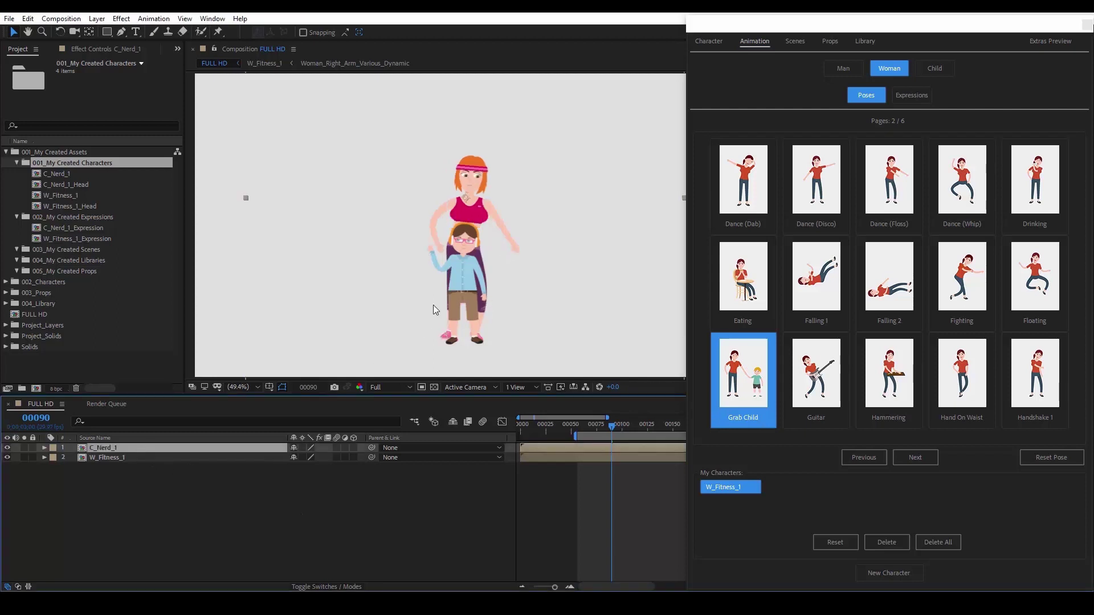
click(468, 272)
drag(468, 272, 552, 265)
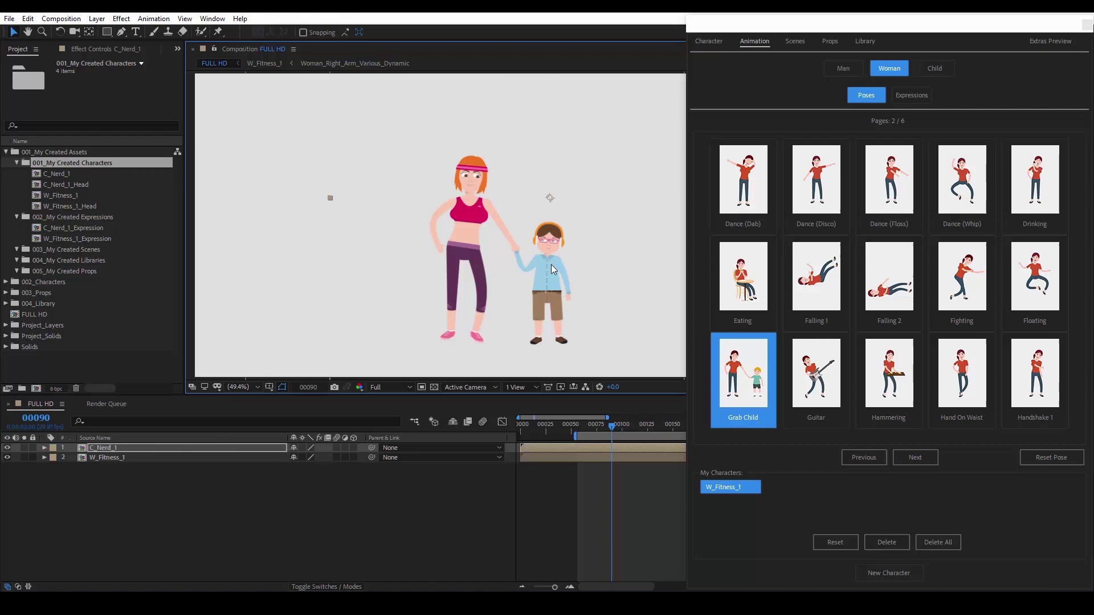
click(399, 523)
key(space)
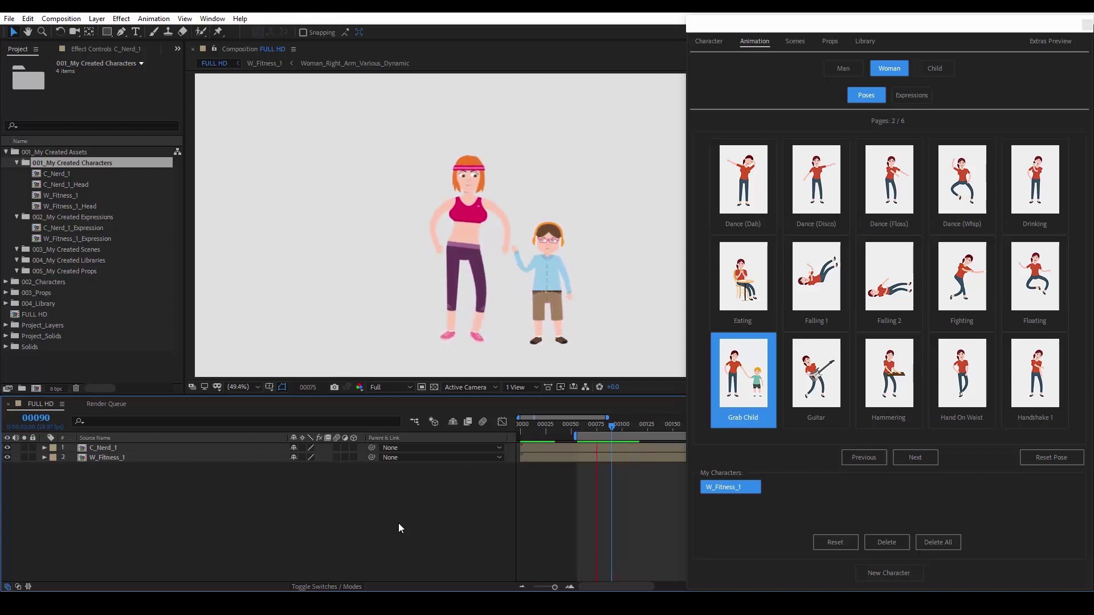
Delete W_Fitness_1 and C_Nerd_1, then create a woman in the Accustomed outfit
key(space)
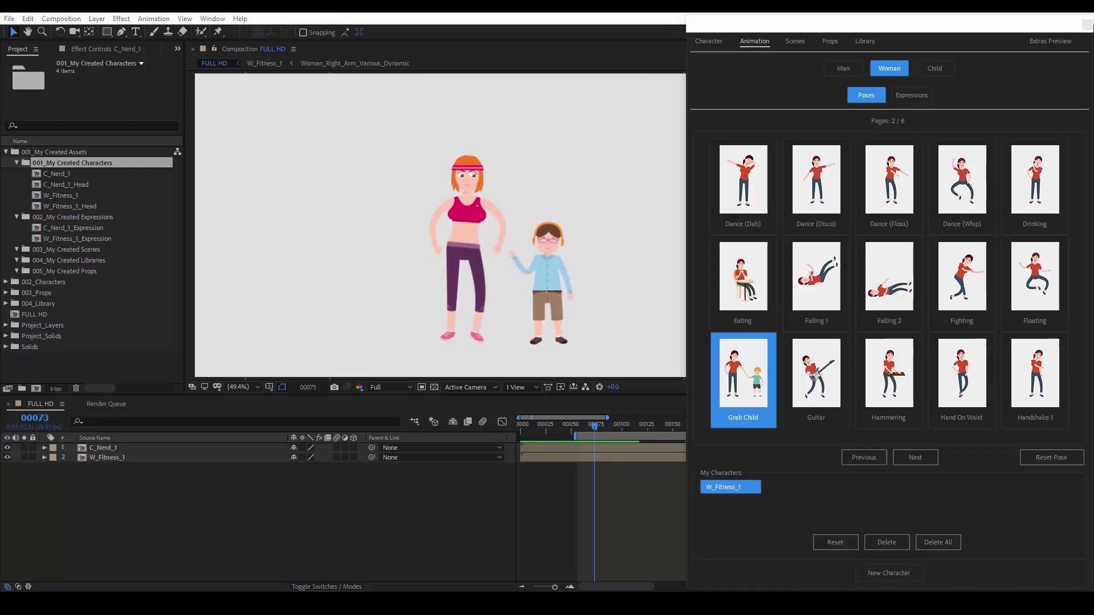
click(896, 542)
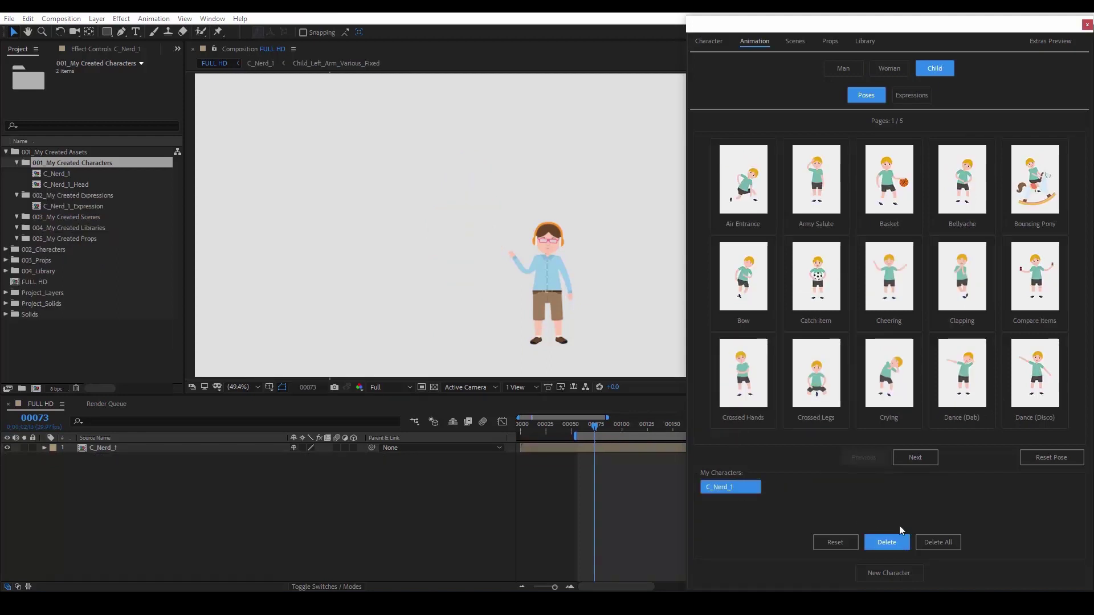
click(896, 542)
click(889, 69)
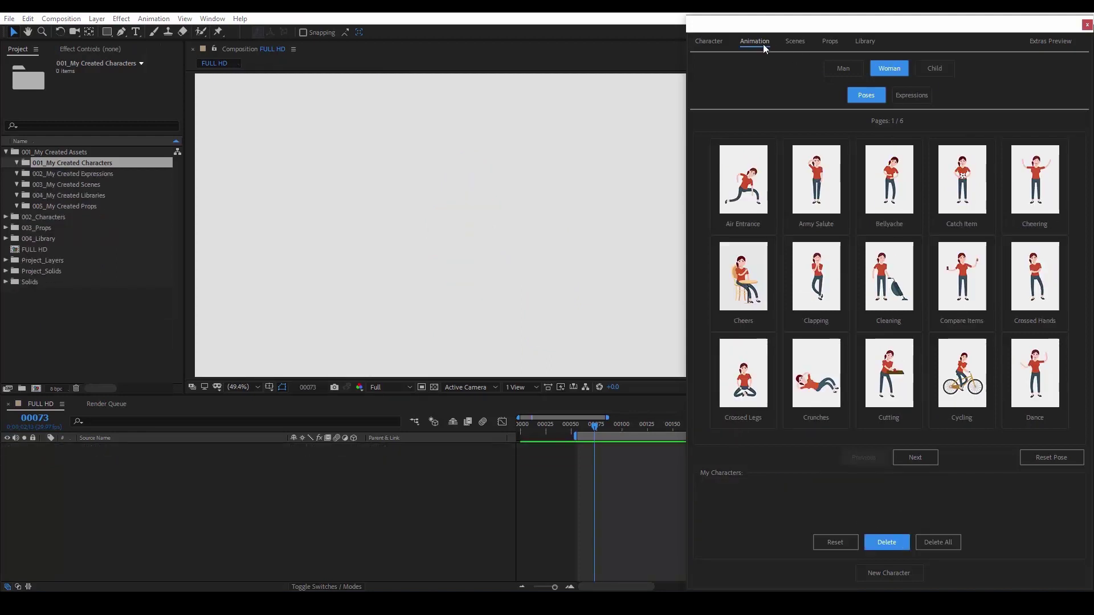
click(707, 40)
click(729, 95)
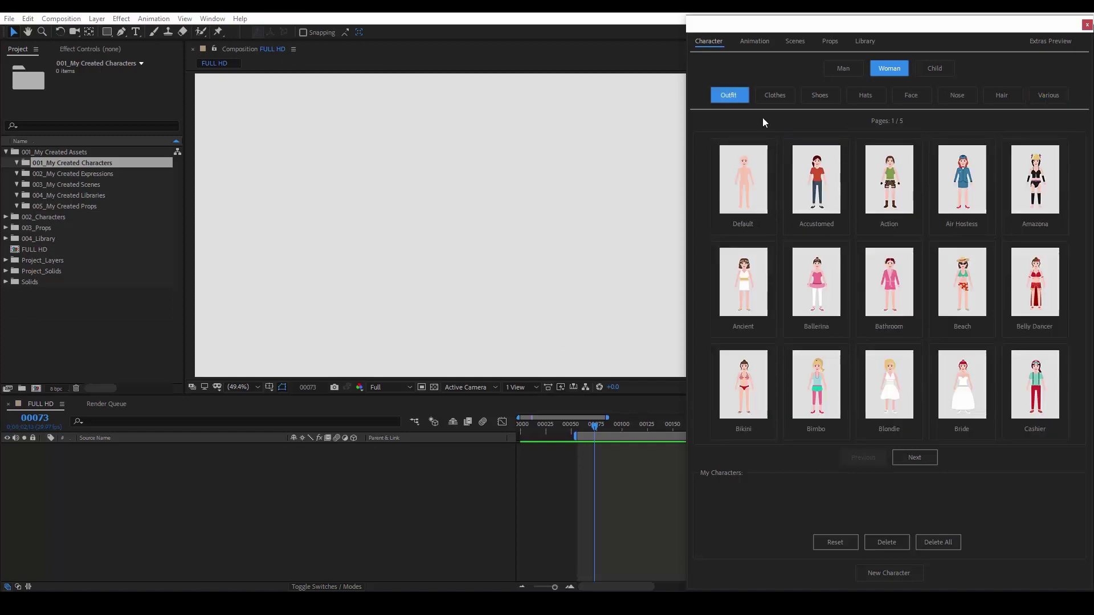
click(816, 178)
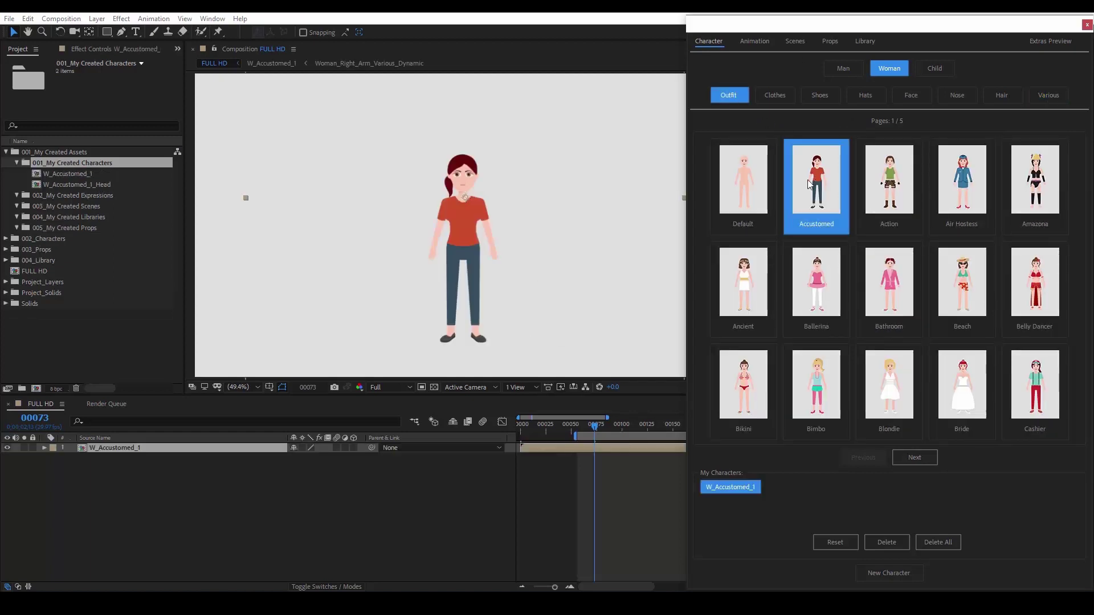
Dress the woman in Singlet 2, red Shoes 11 sneakers and Hat 20
click(778, 95)
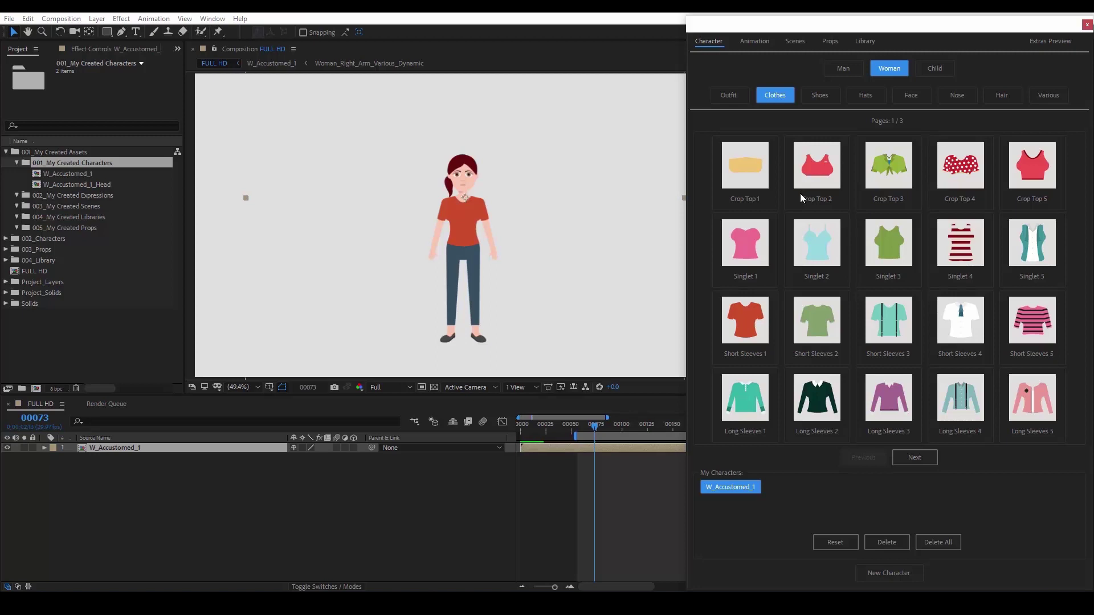
click(813, 246)
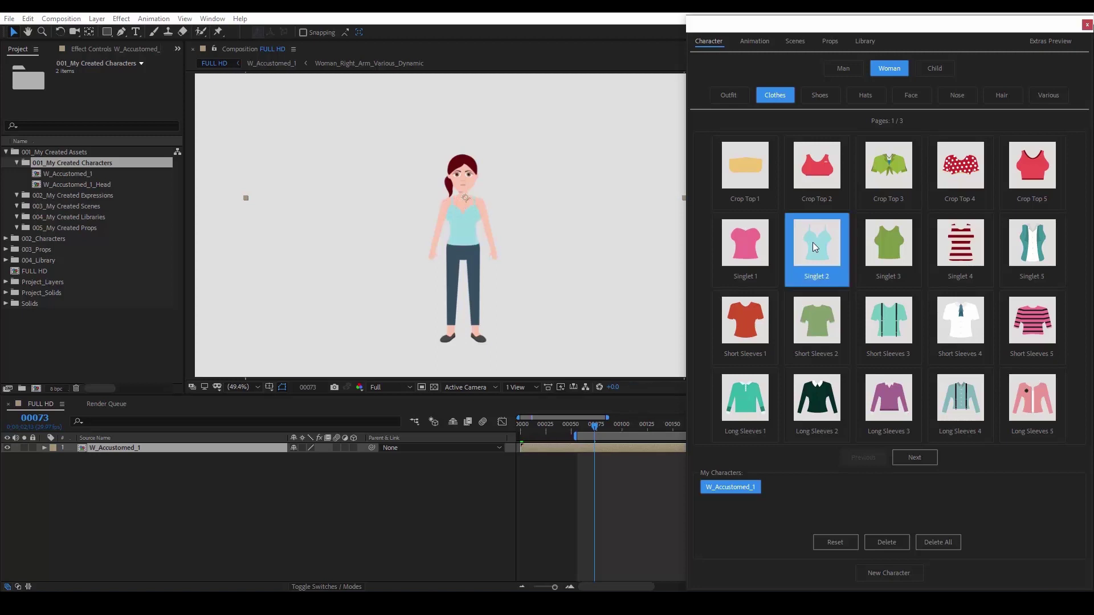
click(813, 96)
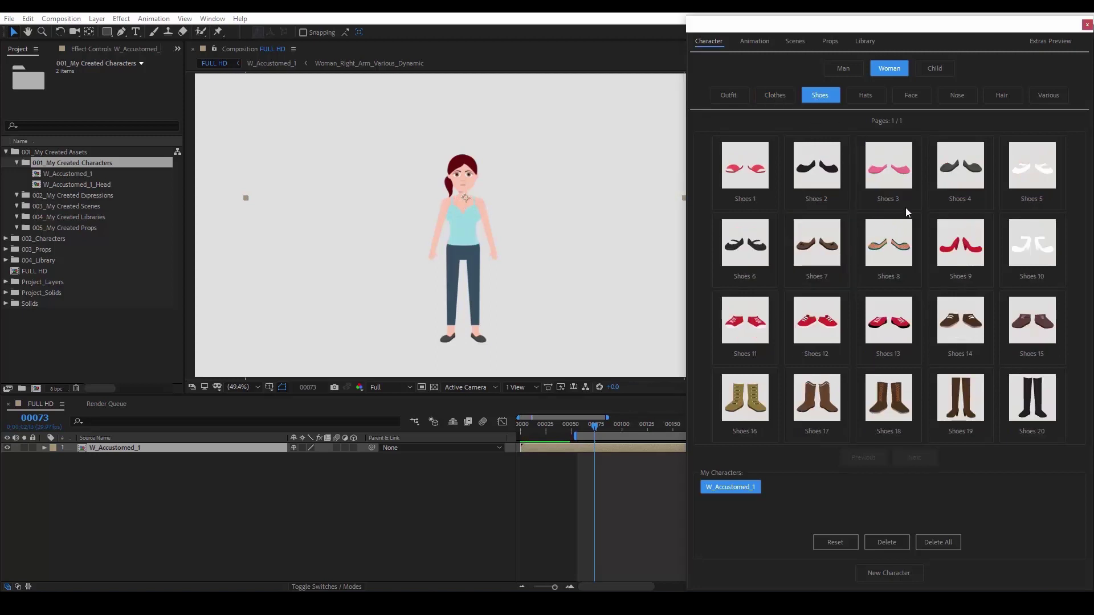
click(750, 324)
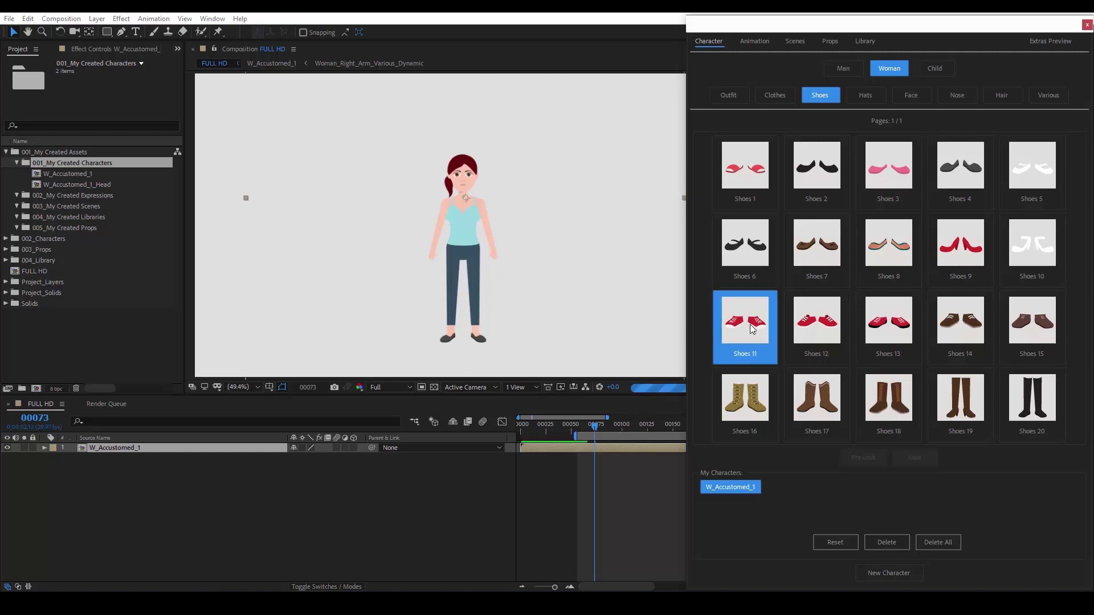
click(874, 97)
click(1038, 408)
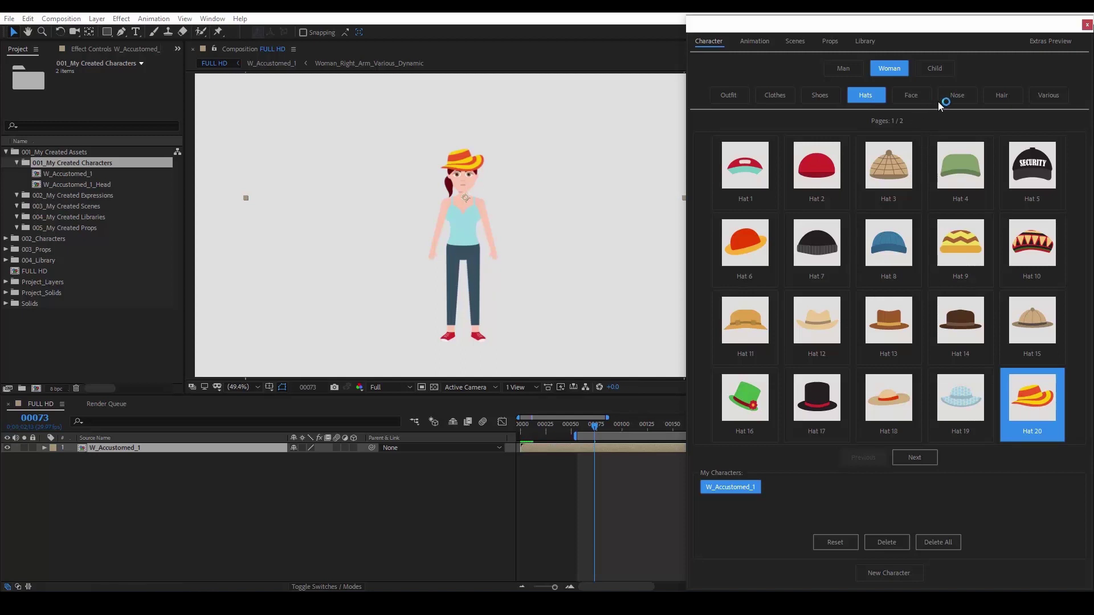
Give the woman the Hair 18 style and Glasses 5
click(998, 97)
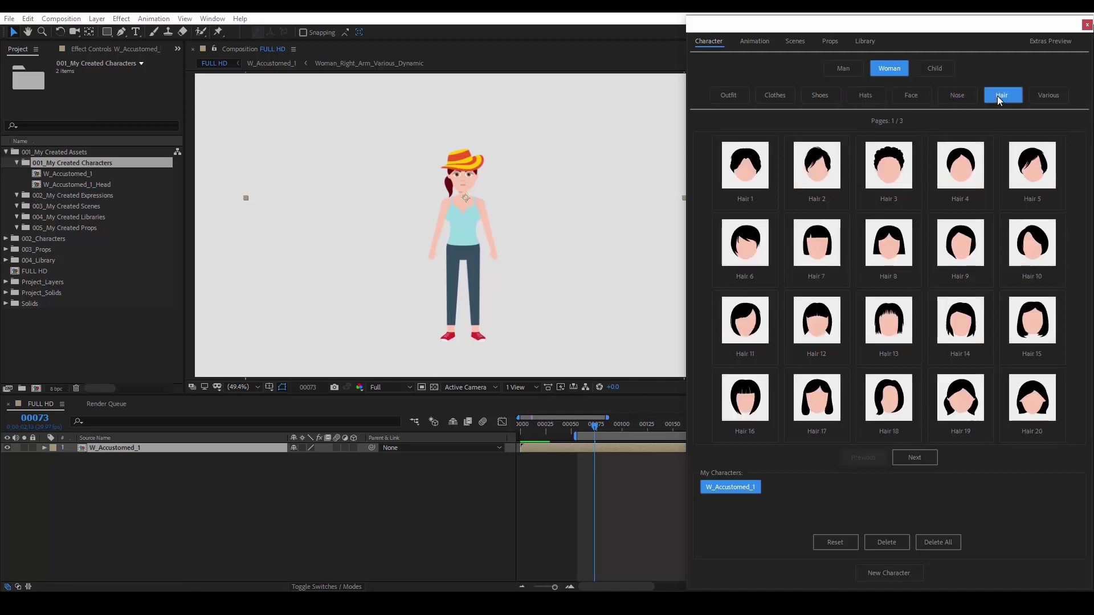
click(902, 396)
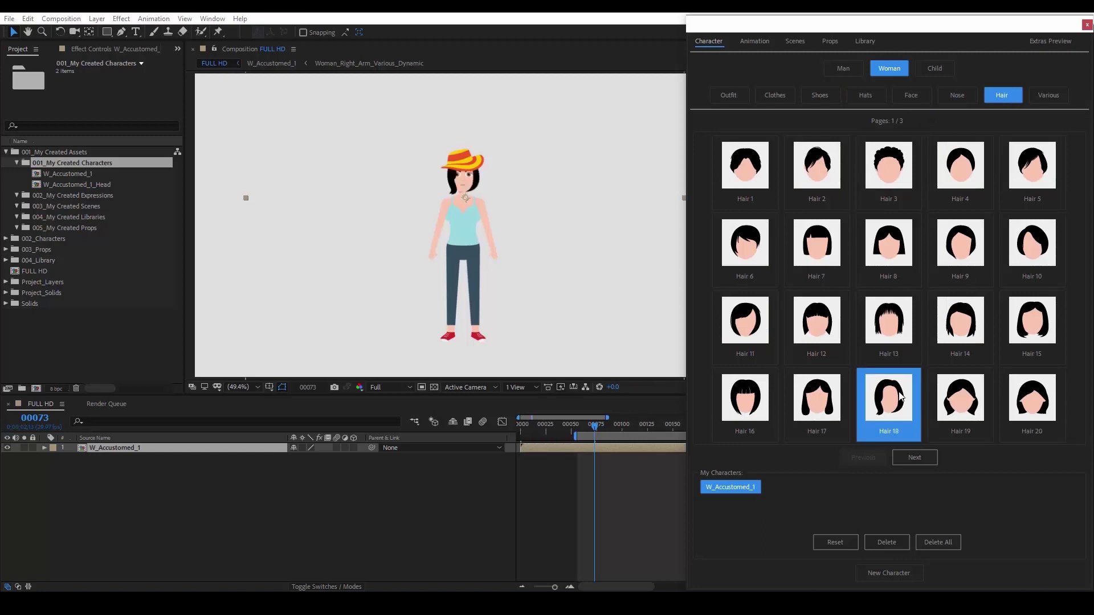
click(1062, 99)
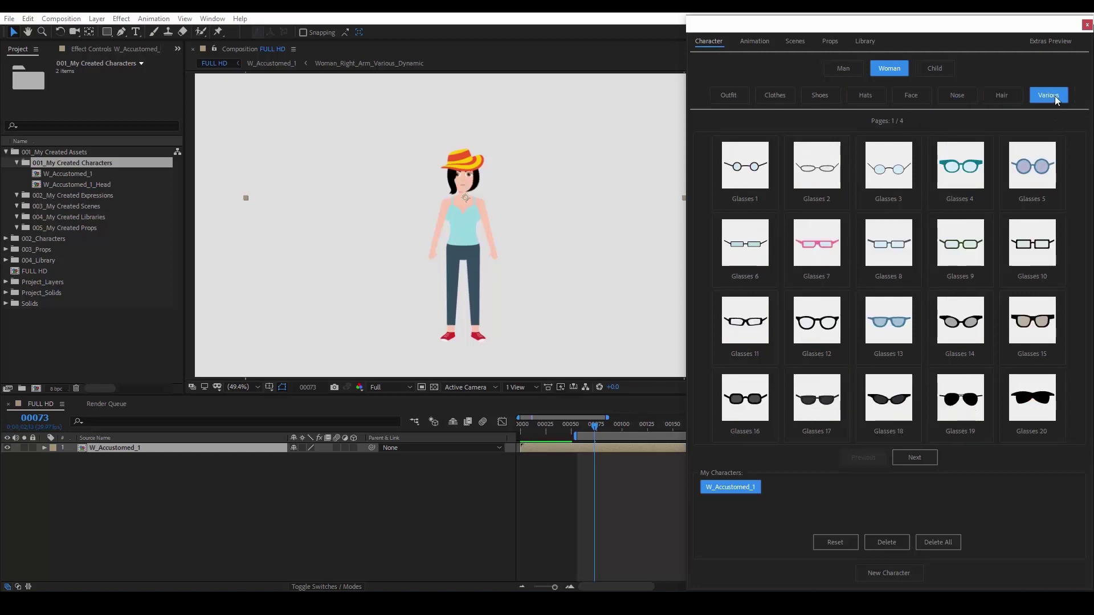
click(1029, 162)
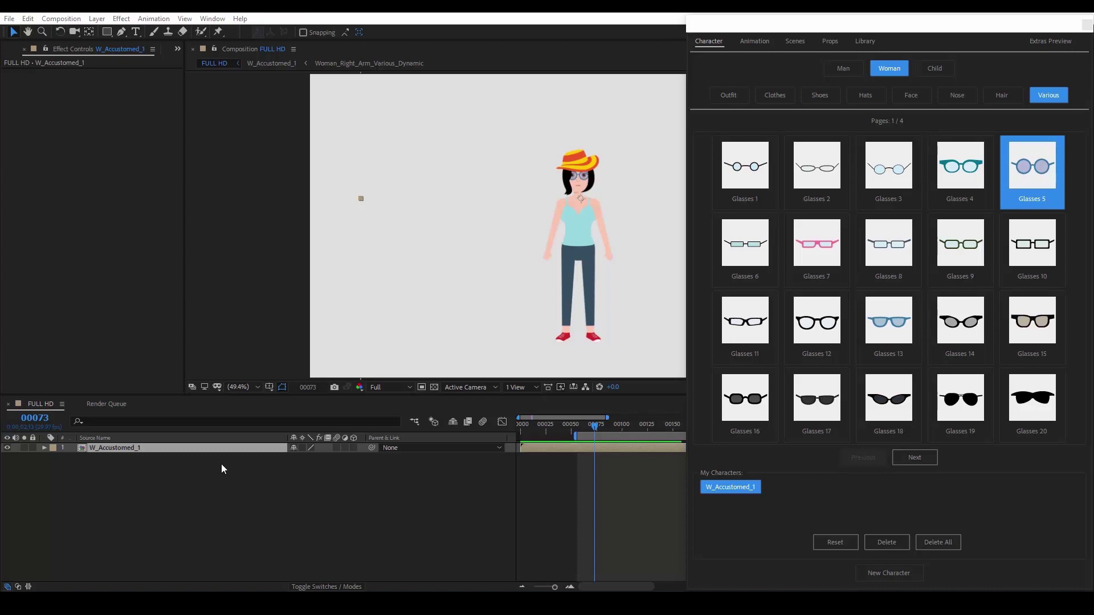
Open the W_Accustomed_1 character comp and select its Color_Controller layer
double_click(165, 448)
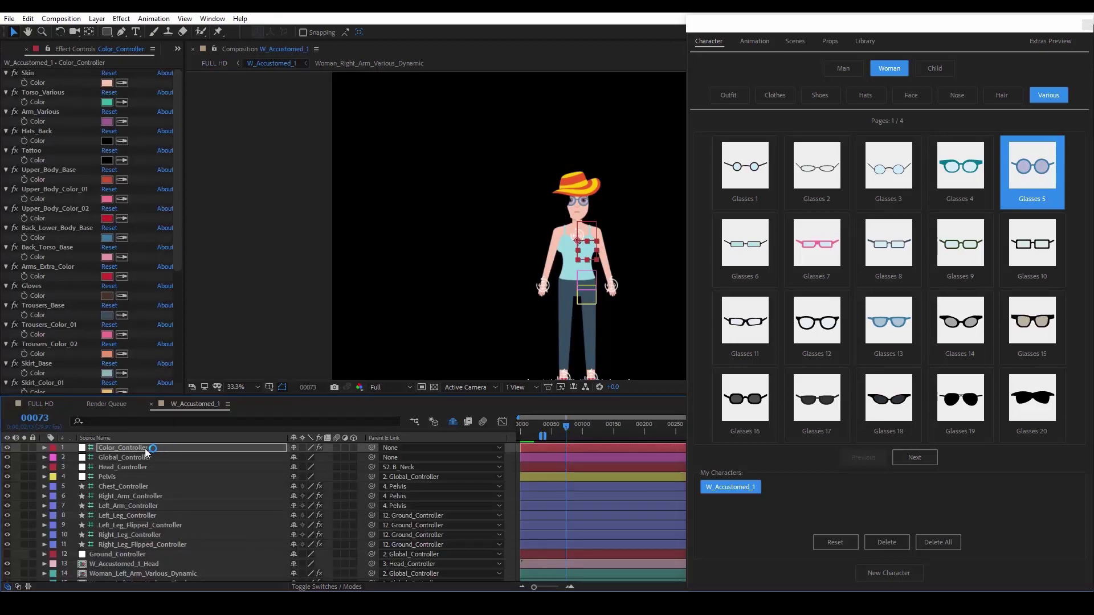
click(145, 449)
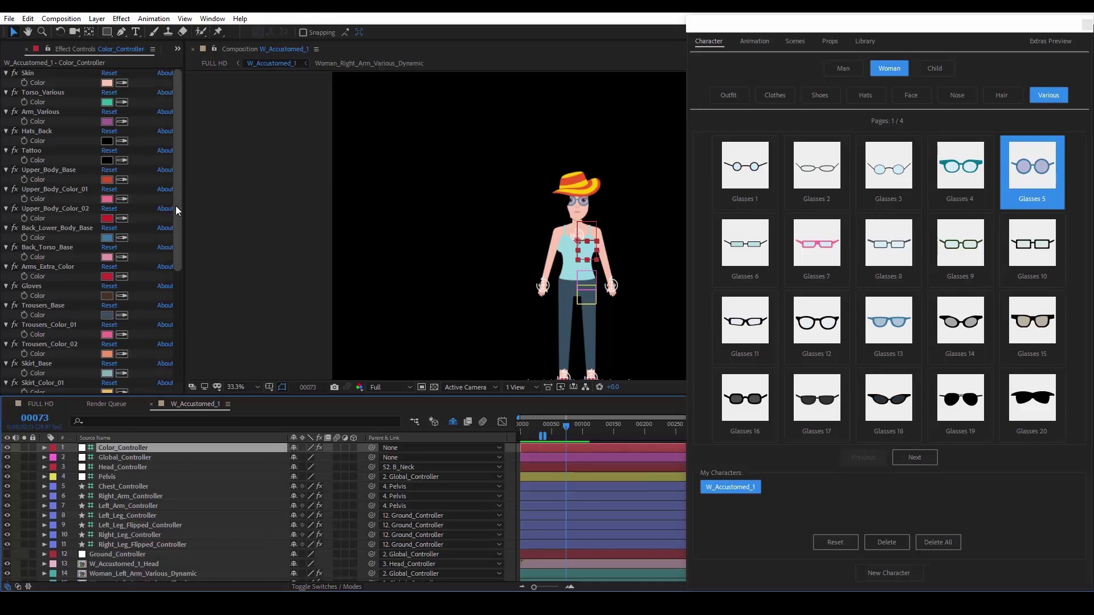
scroll(170, 253, down, 4)
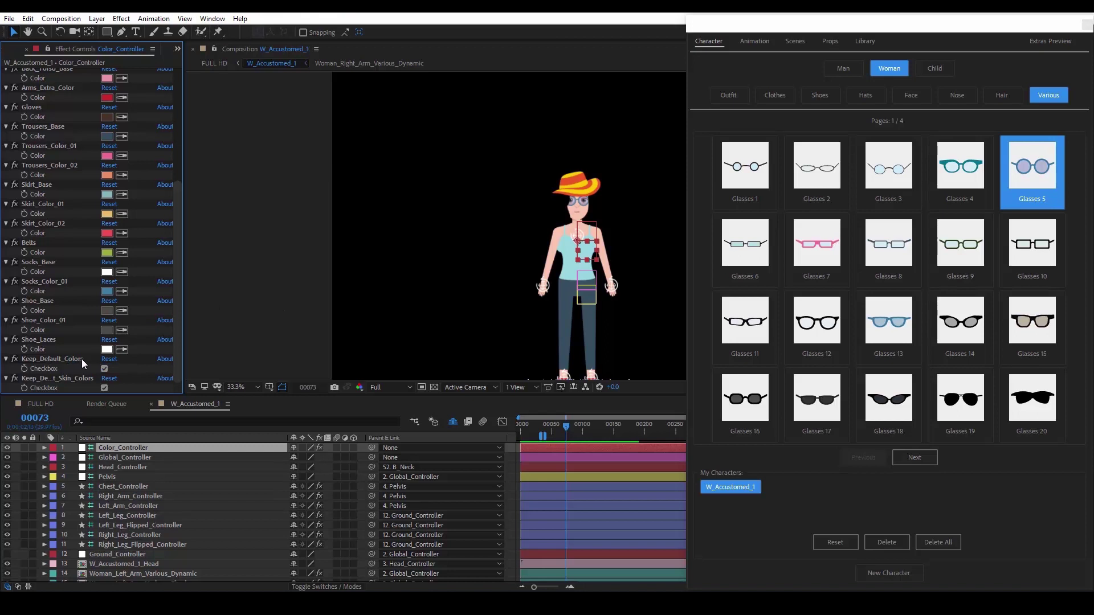
Uncheck Keep_Default_Colors and Keep_Default_Skin_Colors so the woman's singlet turns red
click(104, 369)
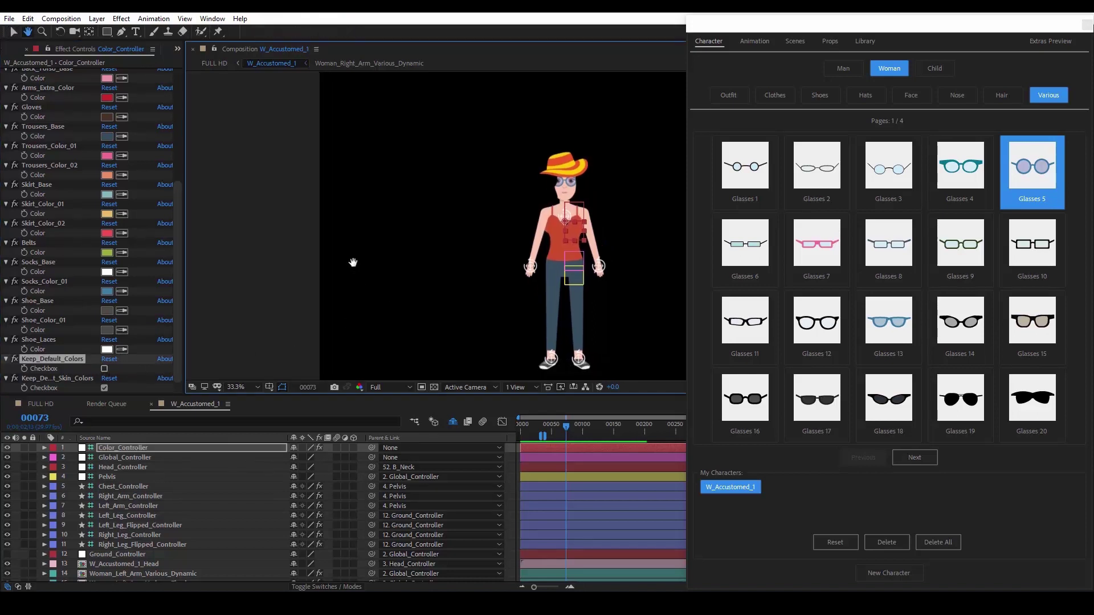
drag(176, 265, 159, 320)
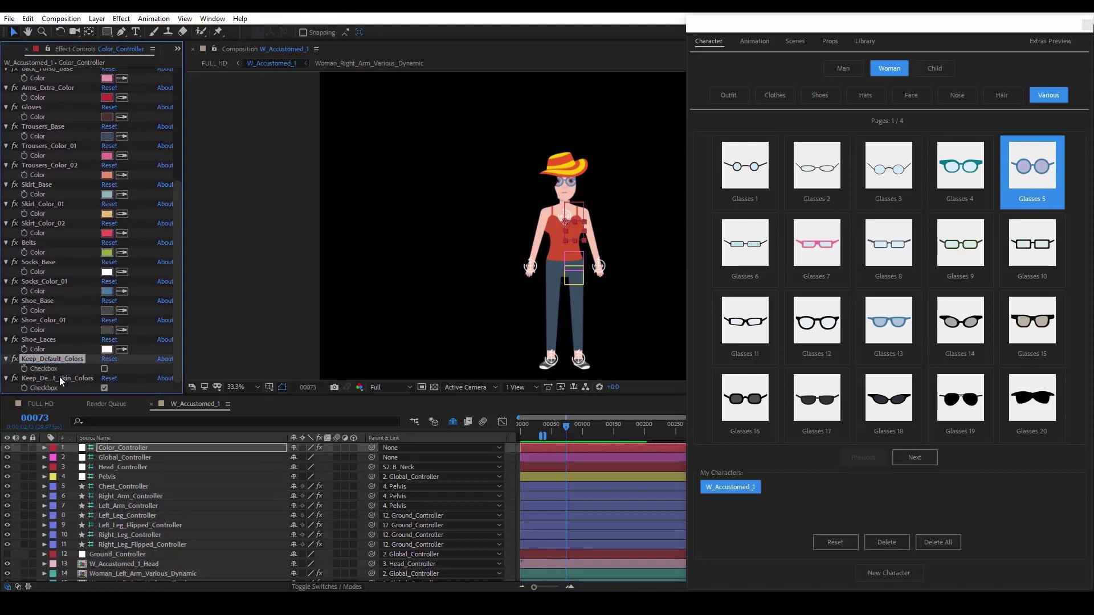
click(104, 388)
click(104, 387)
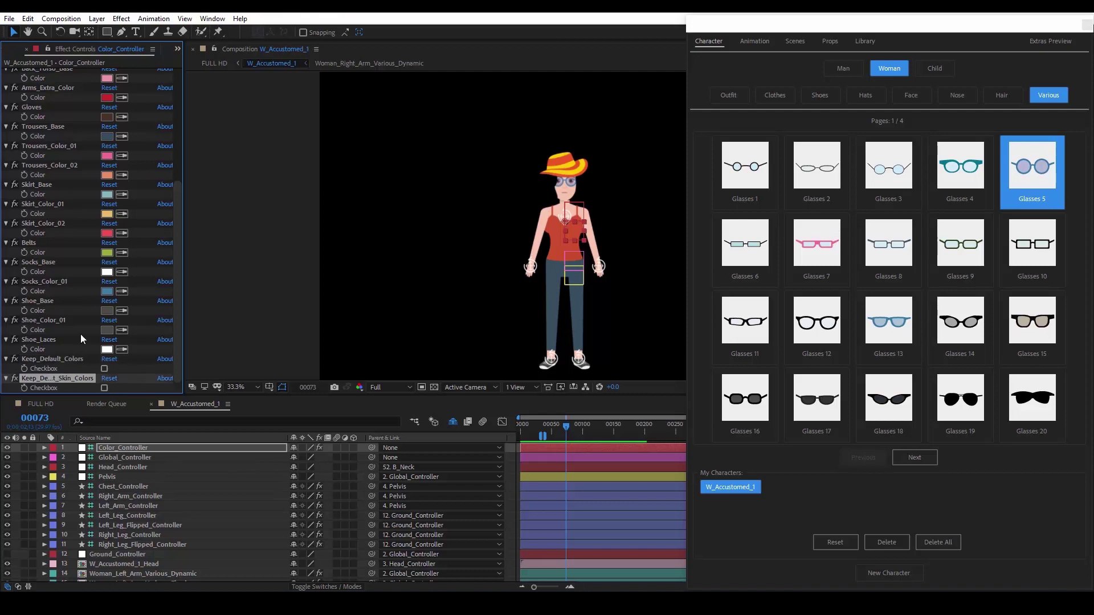
scroll(76, 279, up, 6)
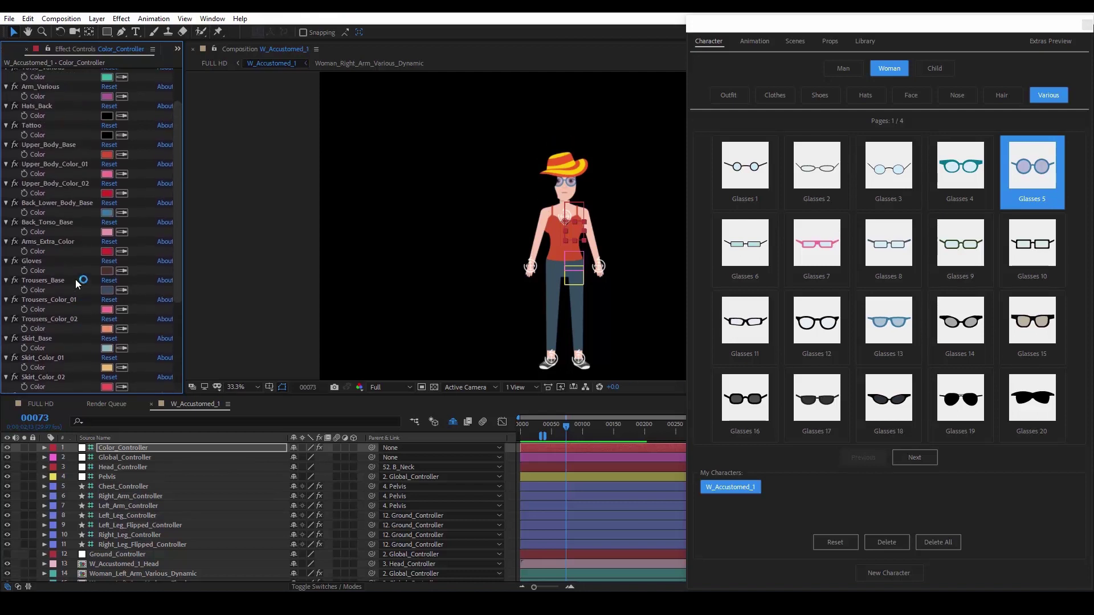
Set Upper_Body_Base to the pink sampled from the Glasses 7 frames
click(63, 145)
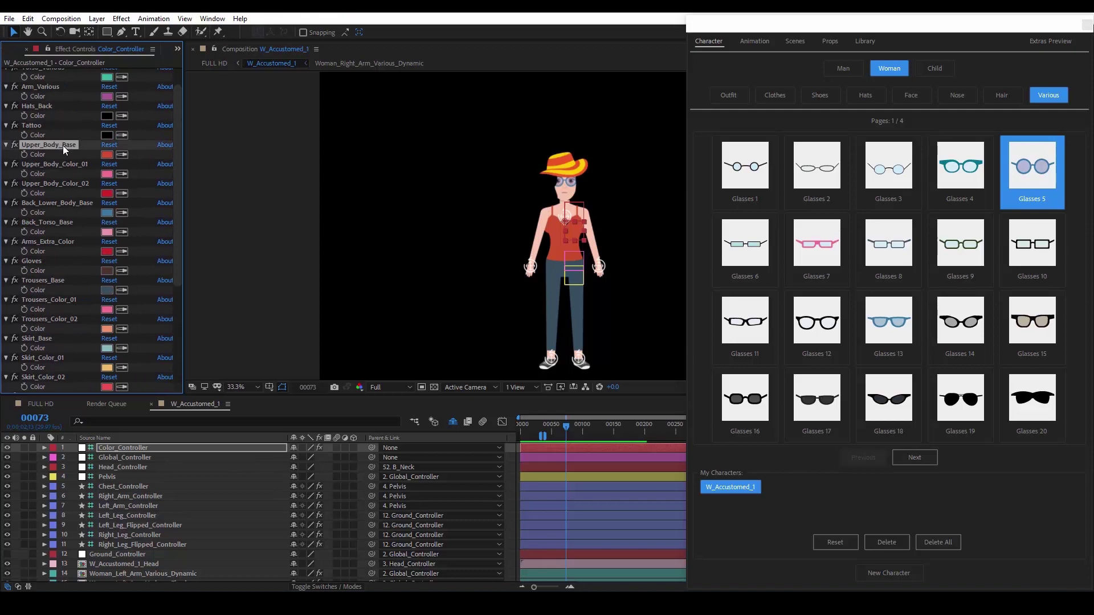
click(107, 155)
click(641, 287)
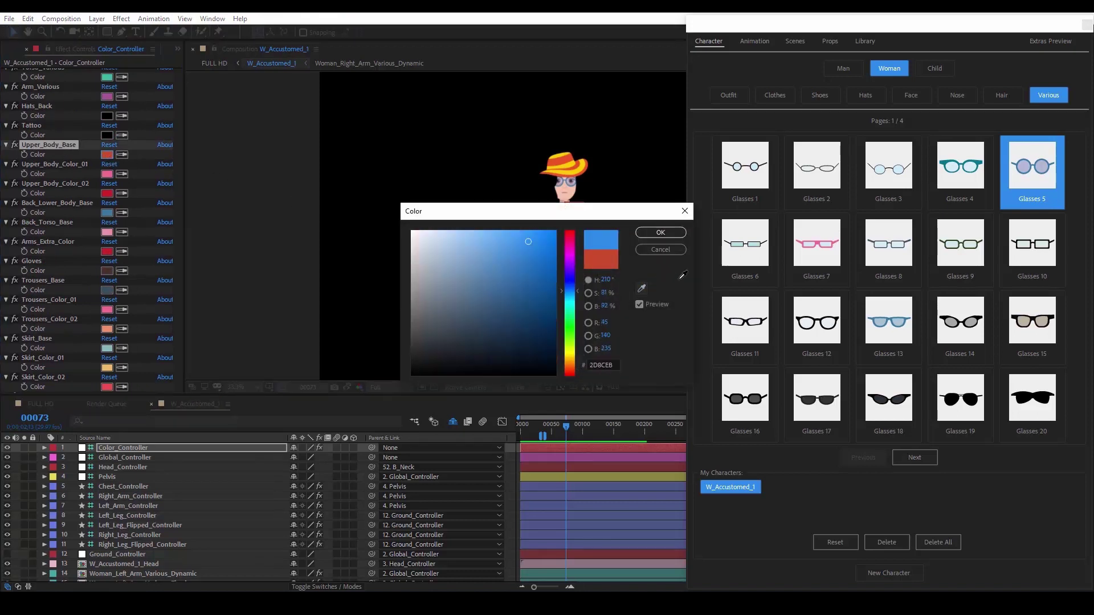
click(819, 240)
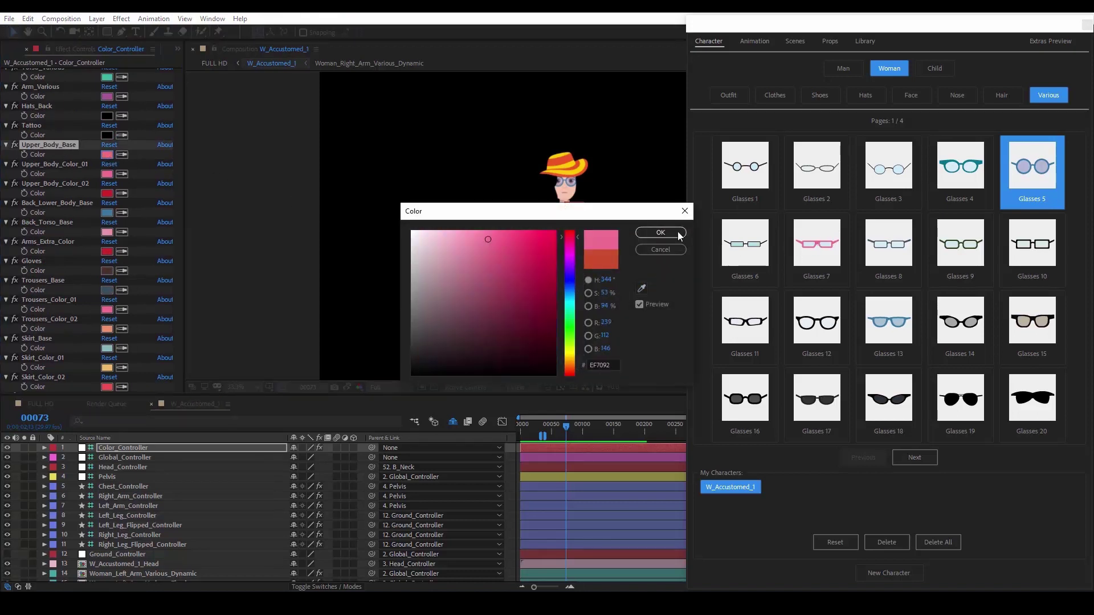
click(661, 233)
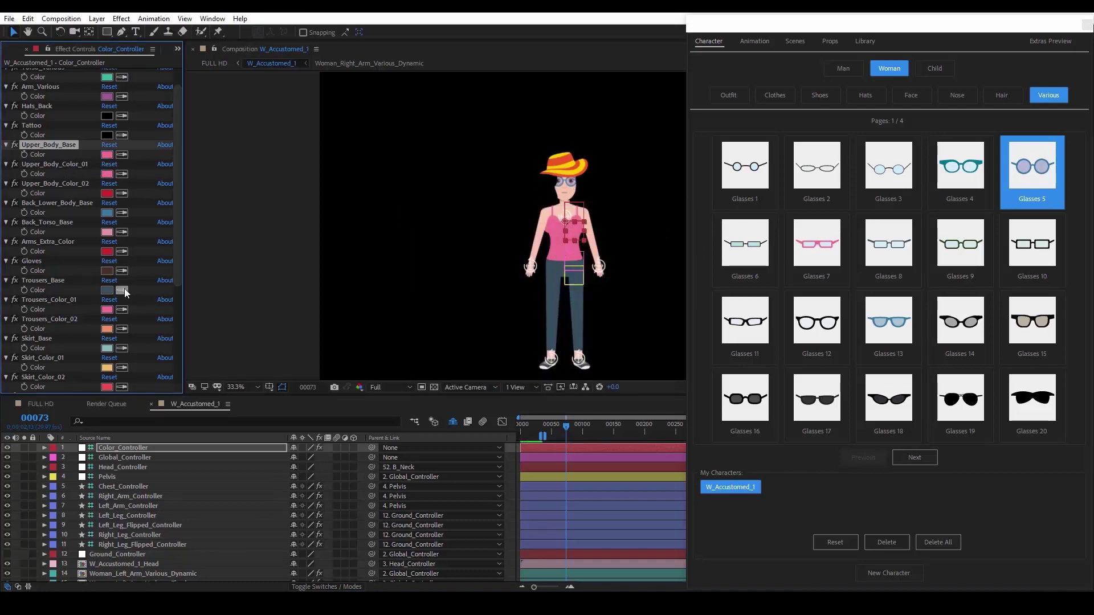
Make Trousers_Base green and Shoe_Base dark red
click(105, 291)
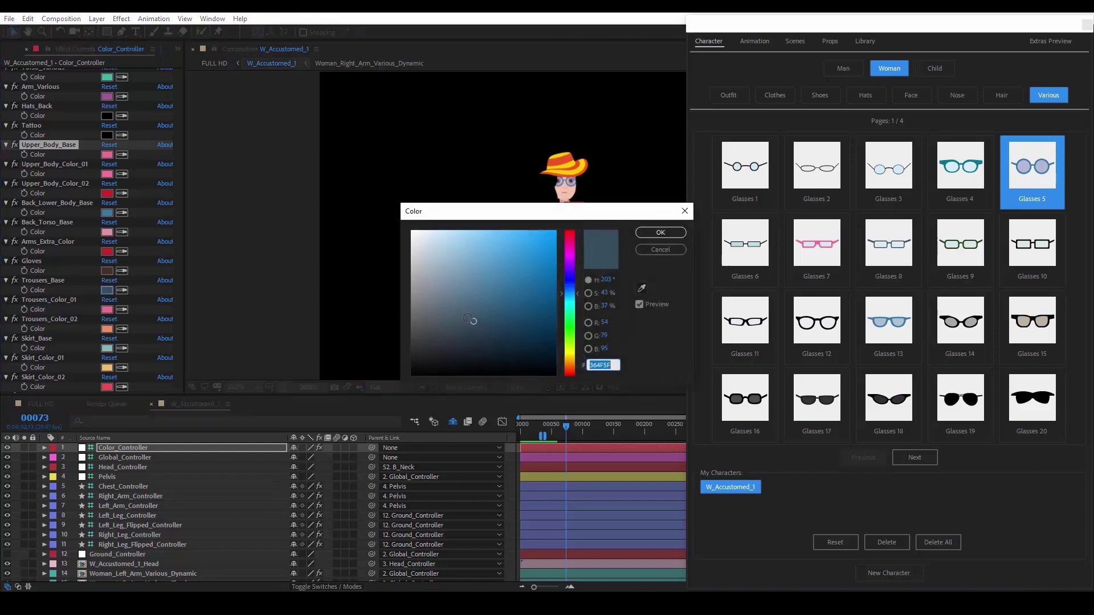
click(570, 330)
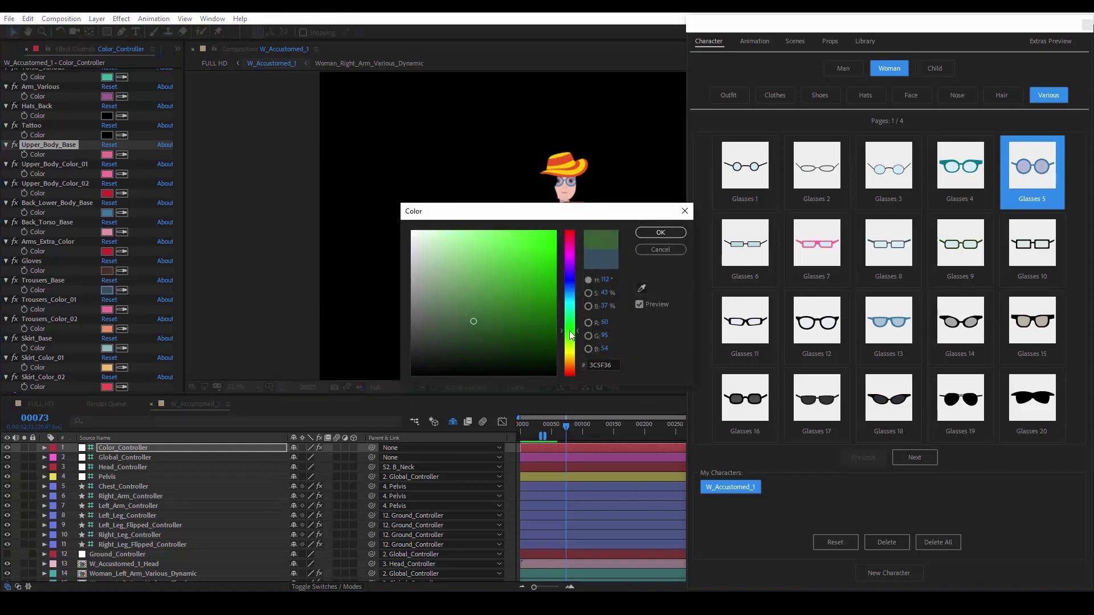
click(651, 236)
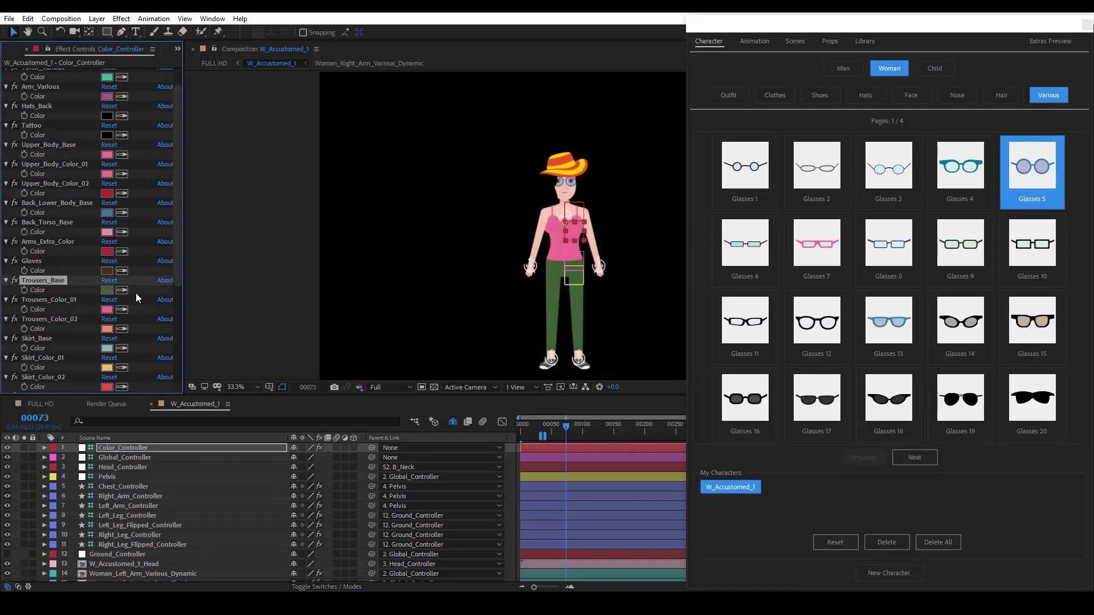
drag(178, 264, 184, 374)
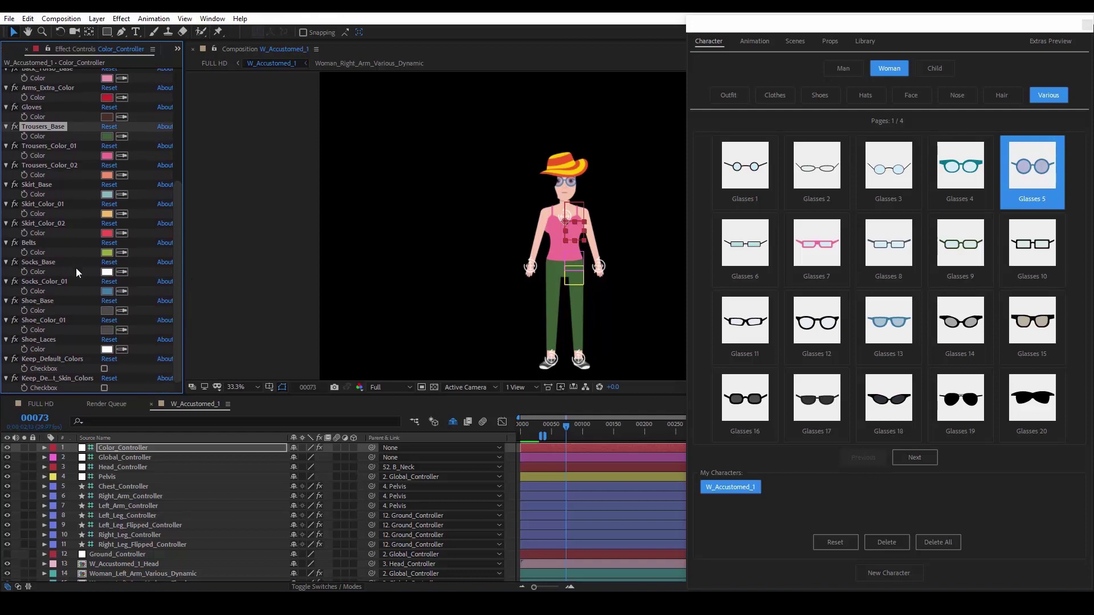
click(107, 311)
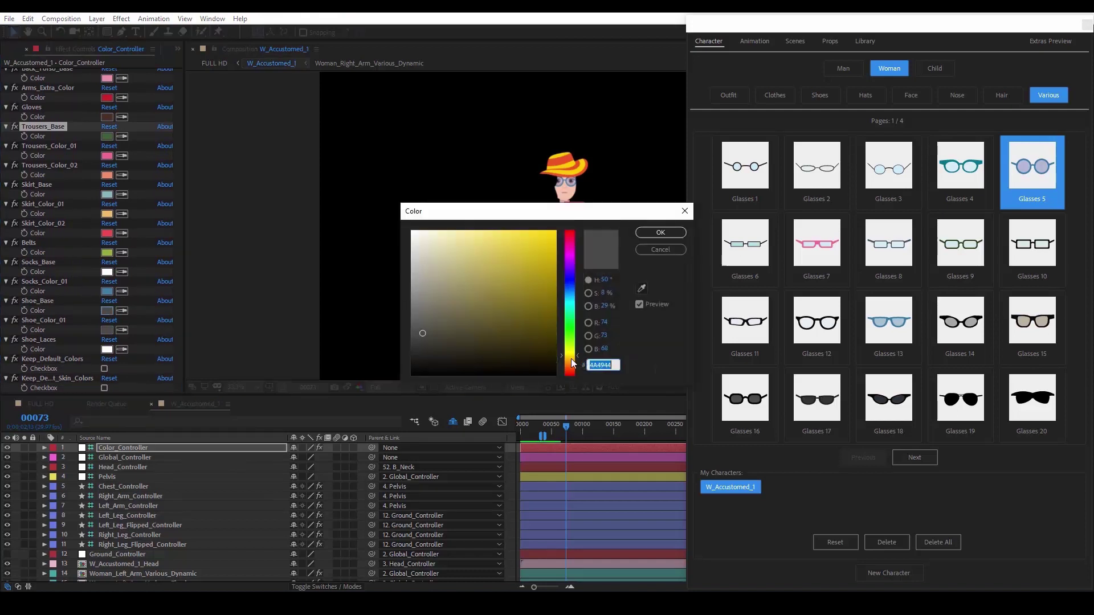
drag(571, 358, 573, 374)
click(660, 232)
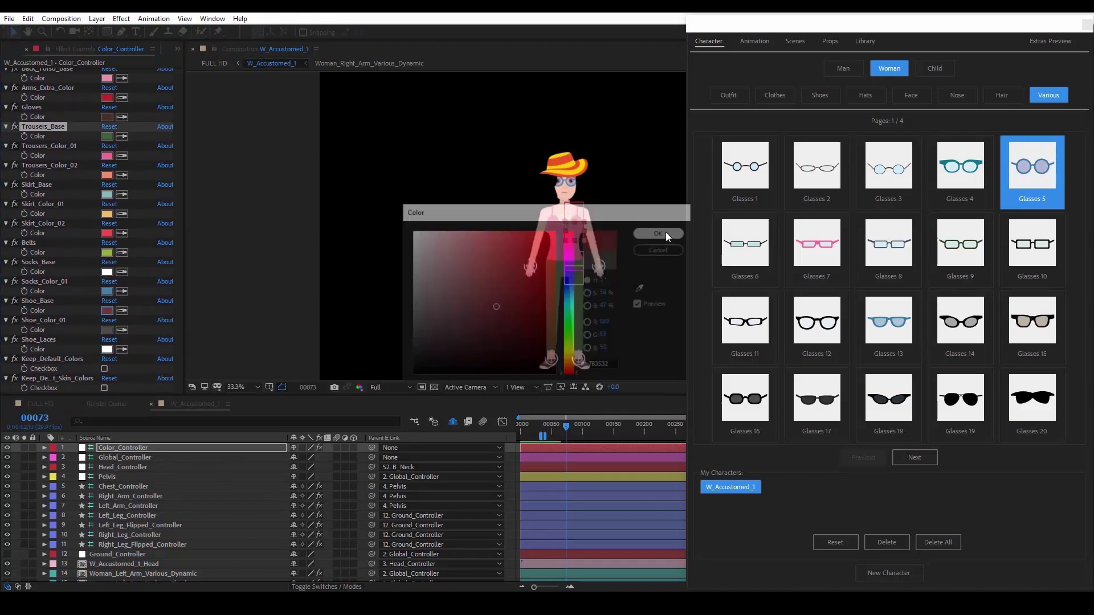
Give Shoe_Laces a golden colour
click(106, 350)
drag(572, 360, 572, 357)
click(492, 269)
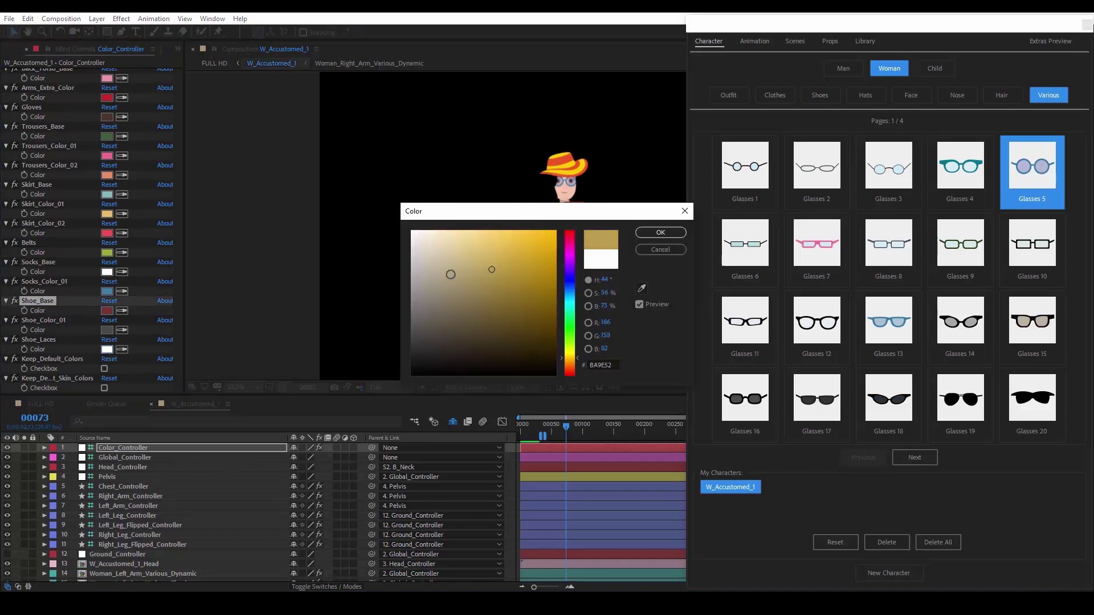
click(493, 258)
click(665, 230)
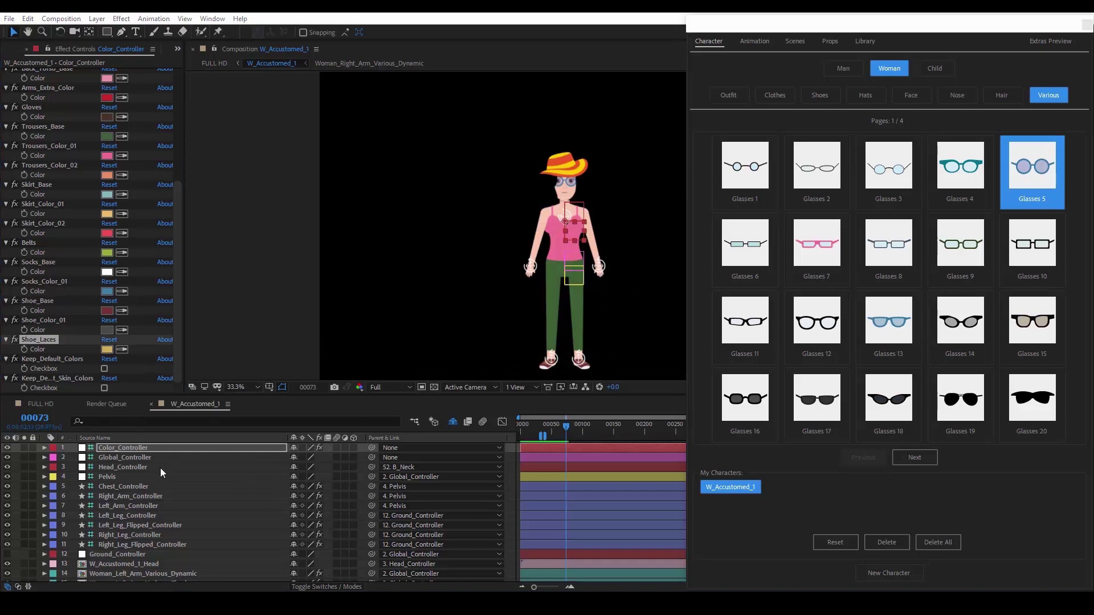
click(143, 564)
In the W_Accustomed_1_Head comp, turn off the Color_Controller's Keep_Default_Colors
double_click(143, 563)
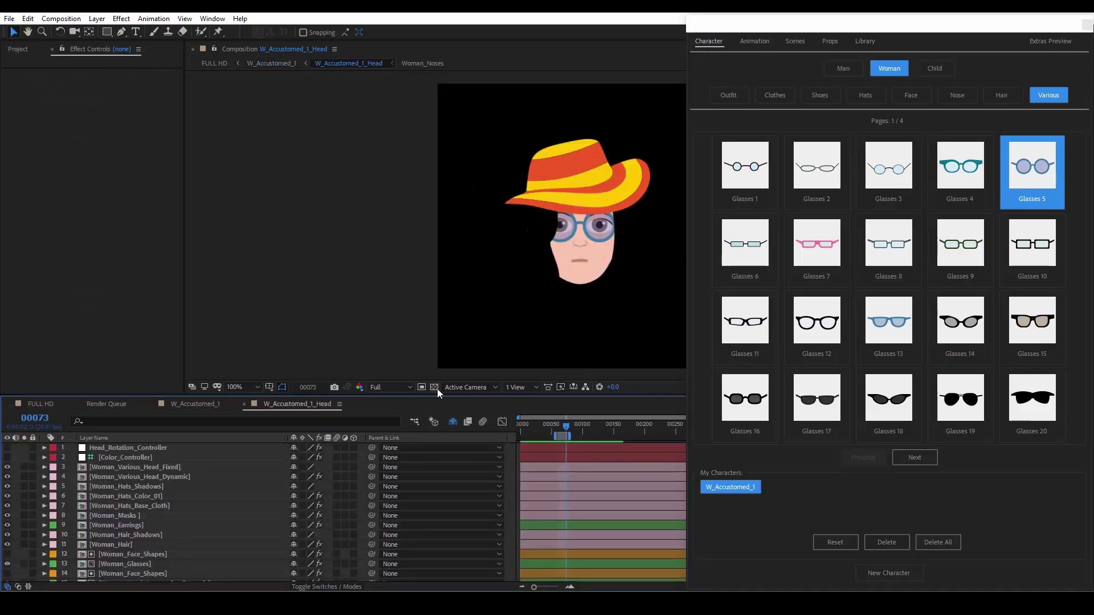
click(434, 388)
click(135, 455)
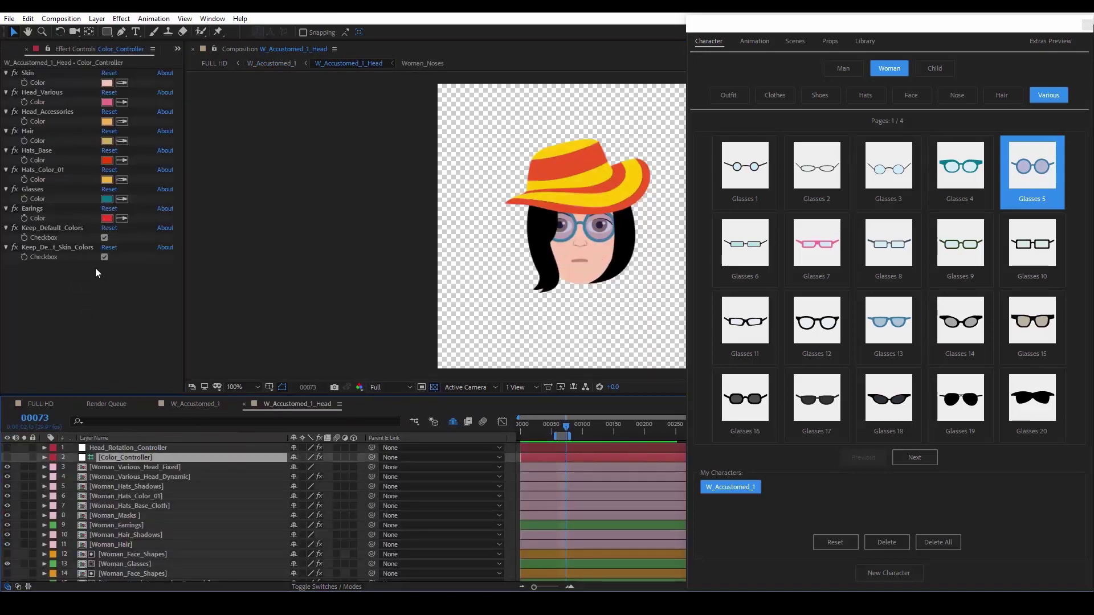
click(104, 238)
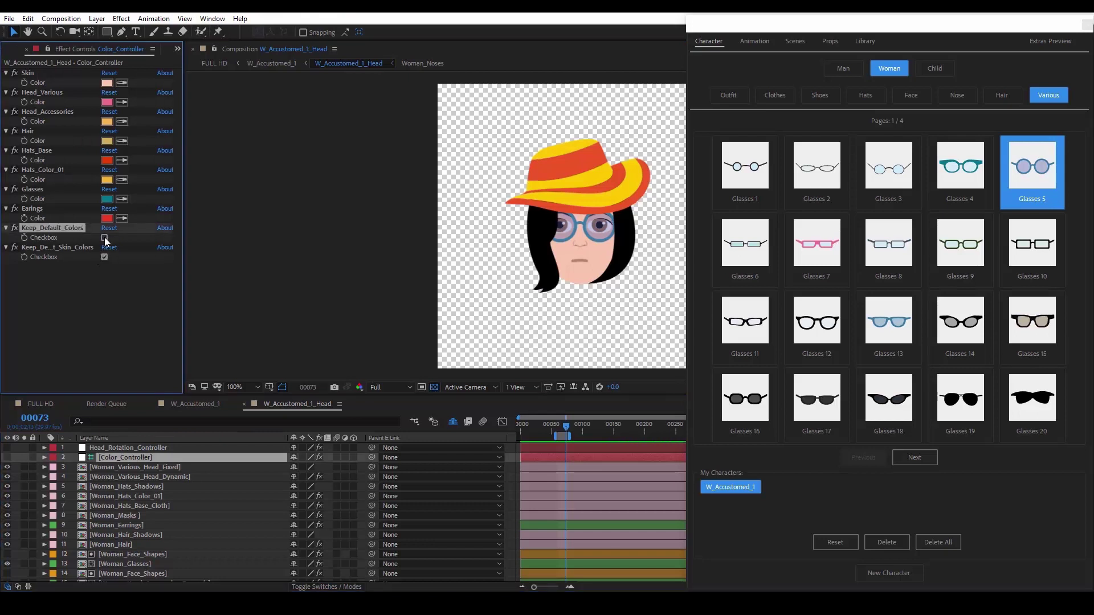
Set Hats_Base to the teal sampled from the Glasses 4 frames
click(106, 160)
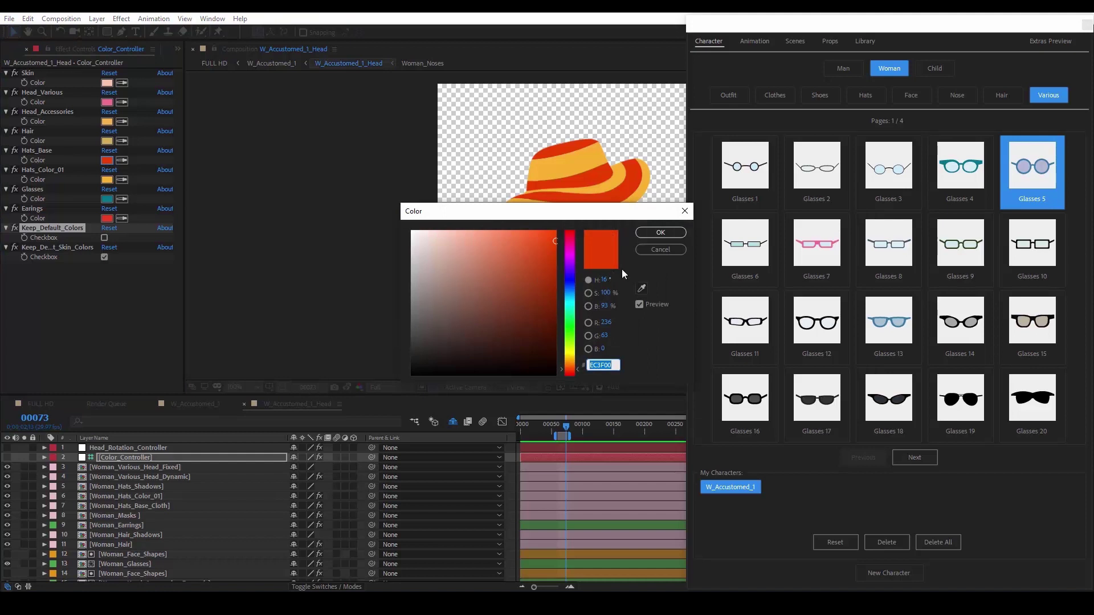
click(642, 288)
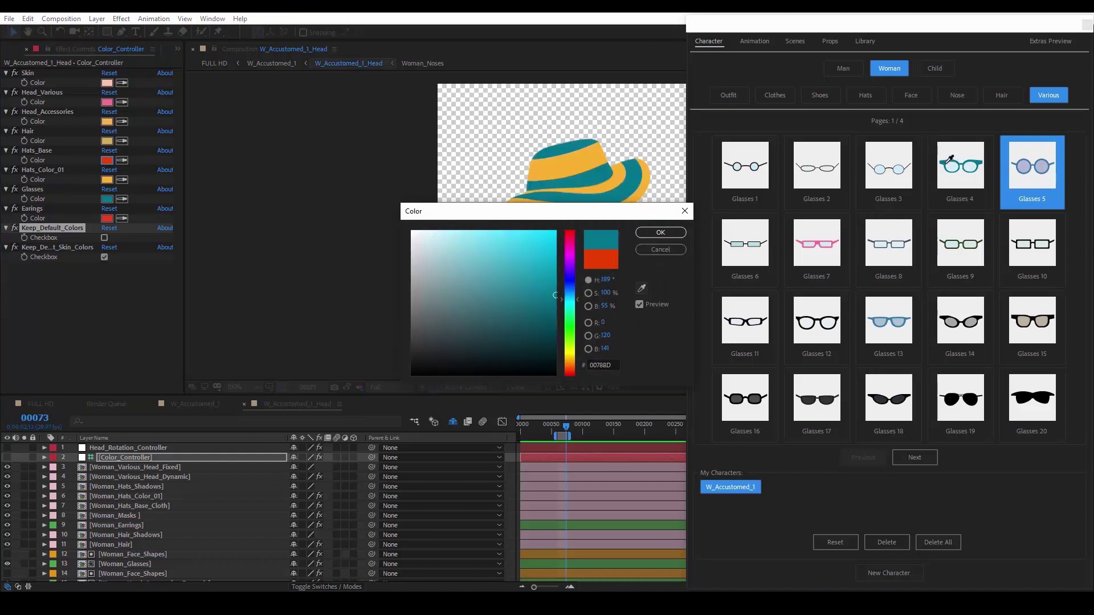
click(946, 163)
click(661, 232)
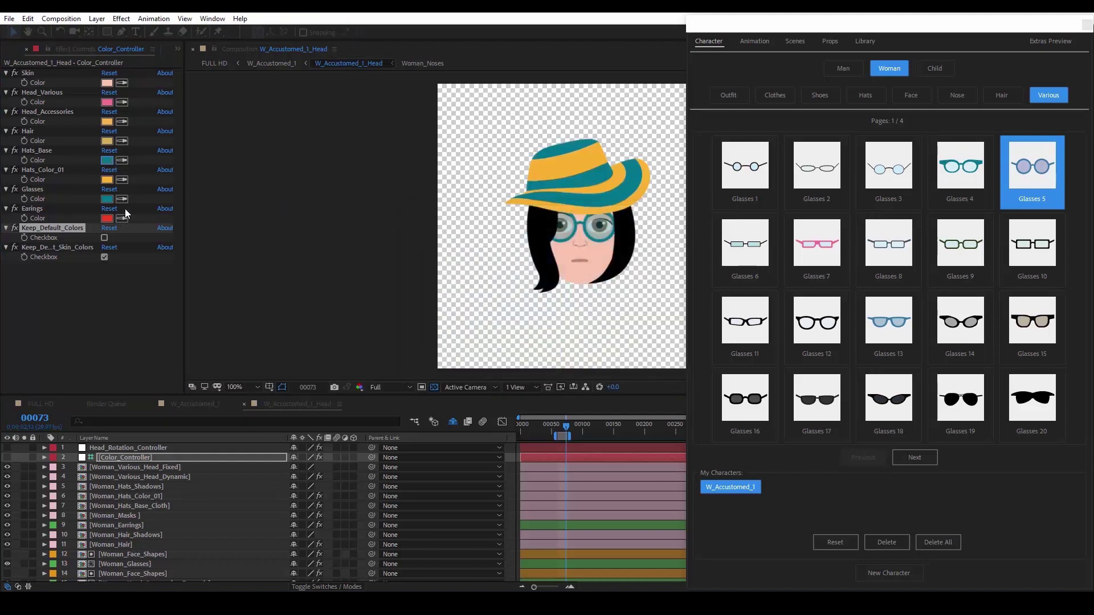
Color Hats_Color_01 with Glasses 7's pink, then return to the FULL HD composition
click(122, 179)
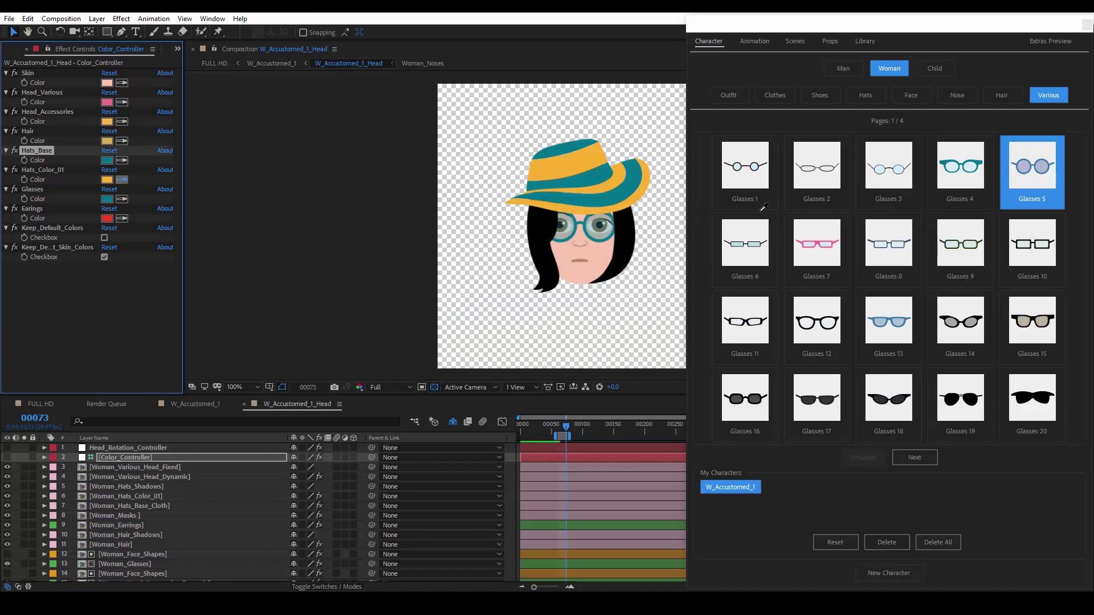
click(803, 241)
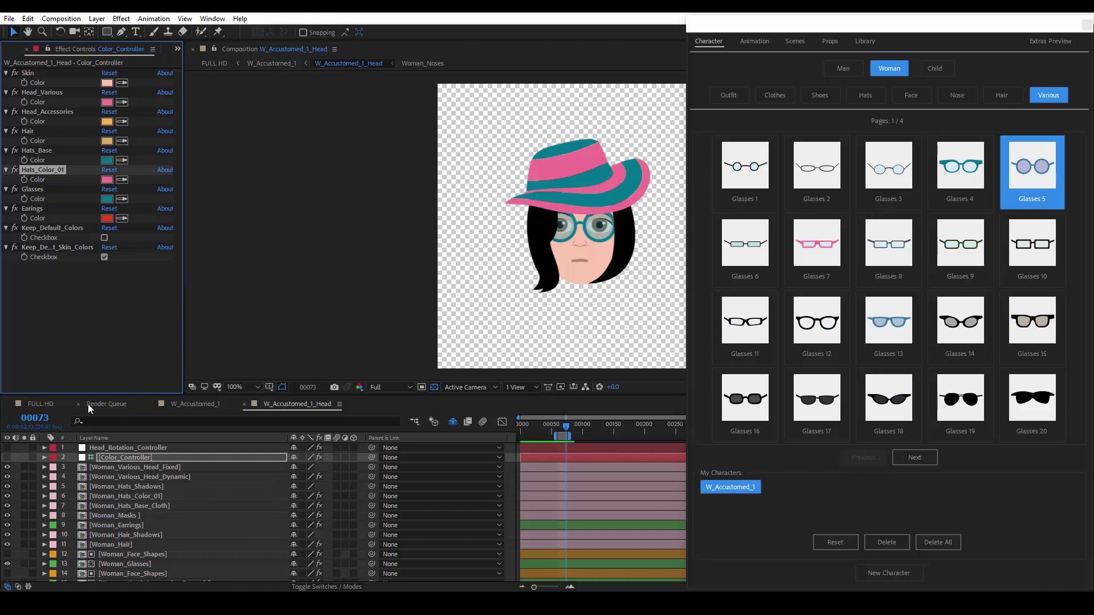
click(45, 401)
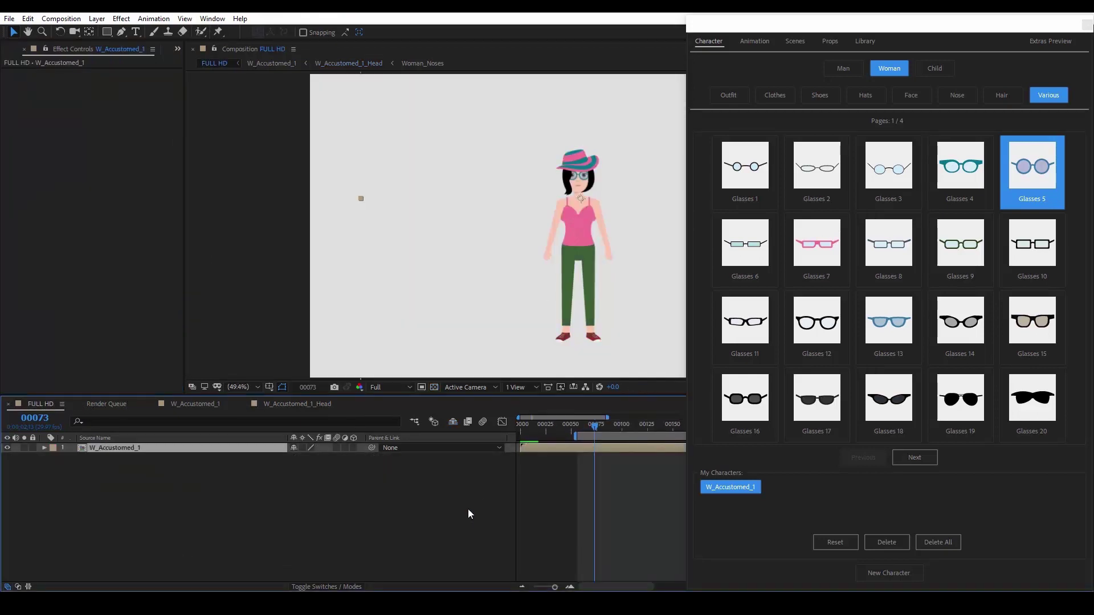
click(489, 505)
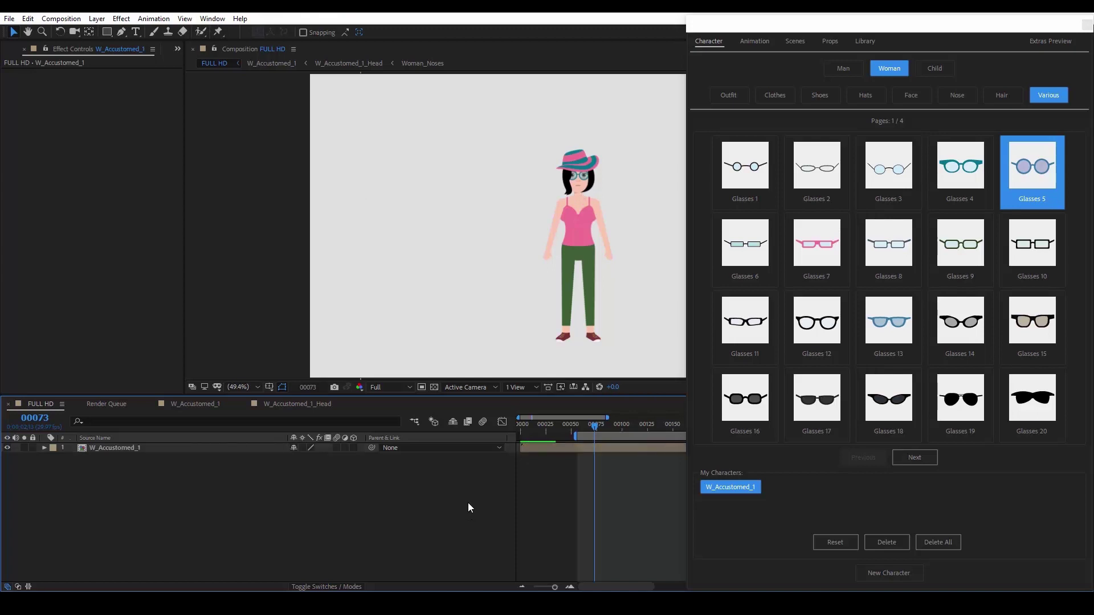